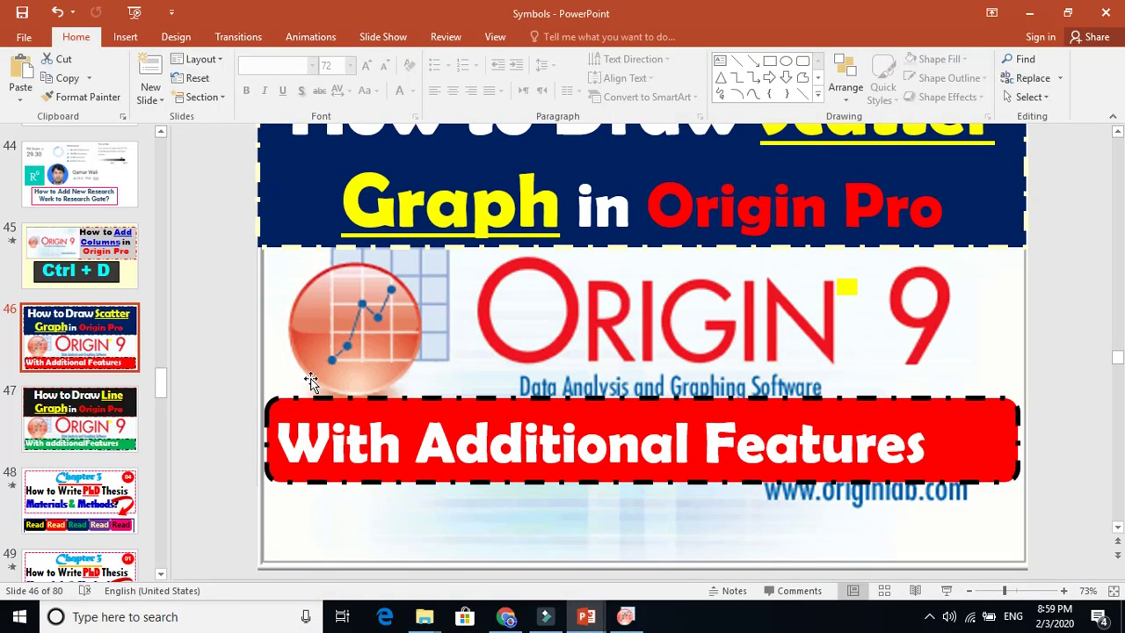
- In Origin, select all six data columns A(X1) through G(Y3) and bring up the Plot > Symbol types
click(621, 617)
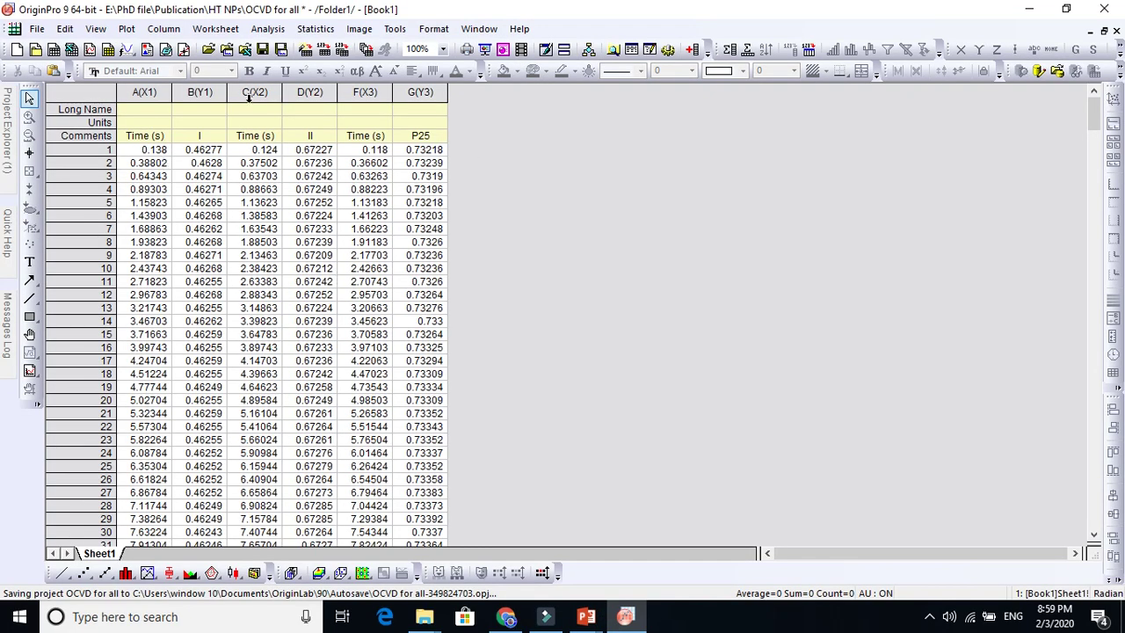
click(150, 94)
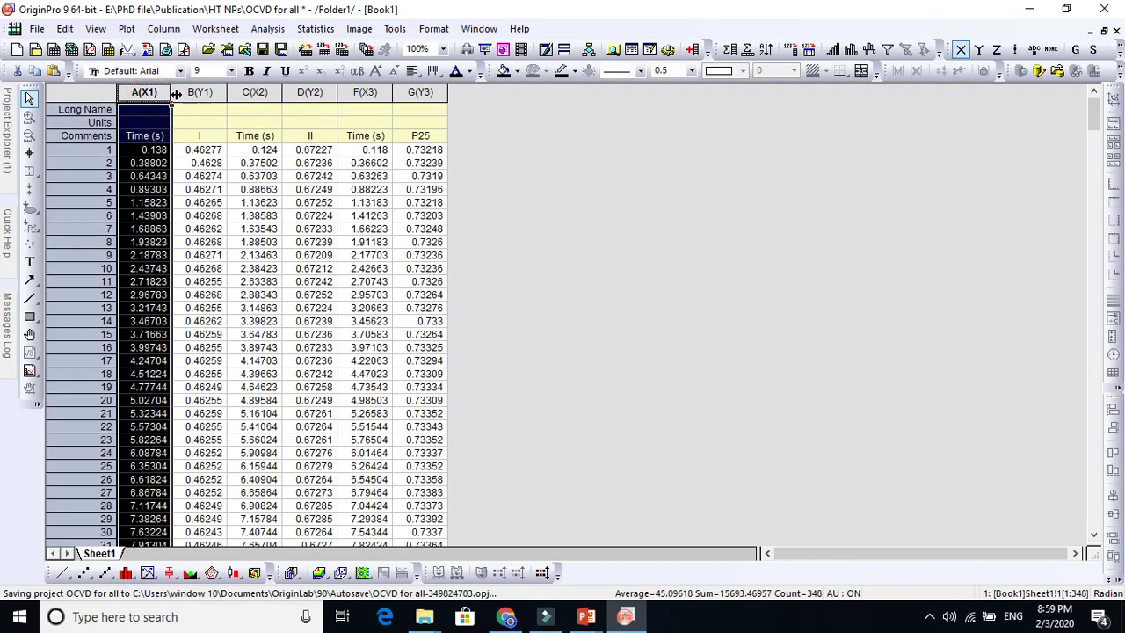
click(181, 93)
click(246, 94)
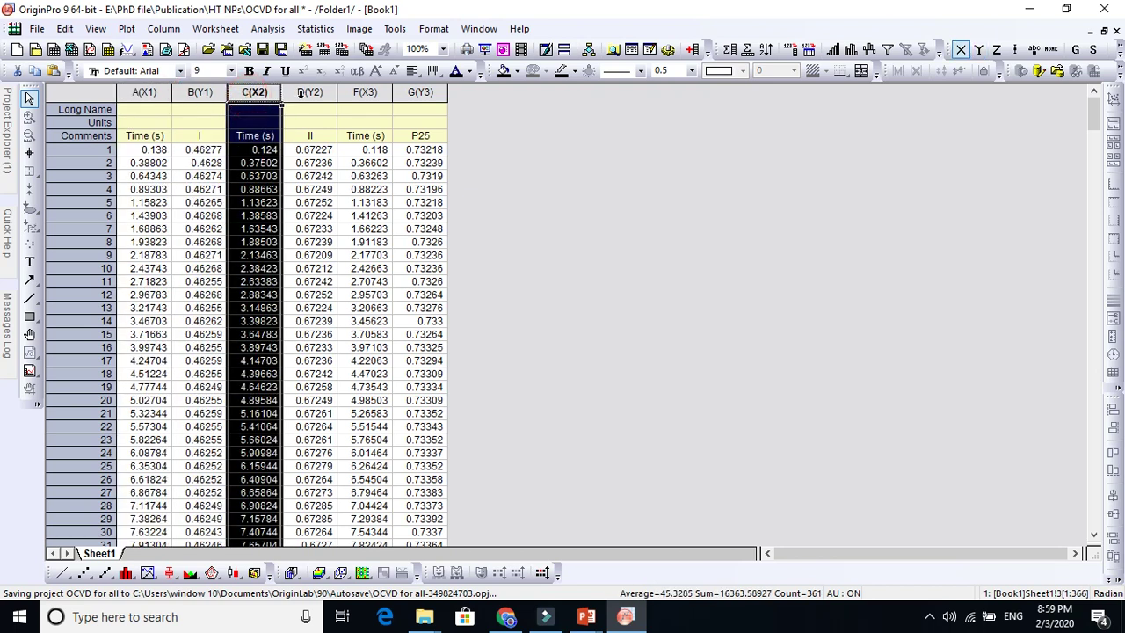
click(300, 93)
click(364, 93)
click(420, 93)
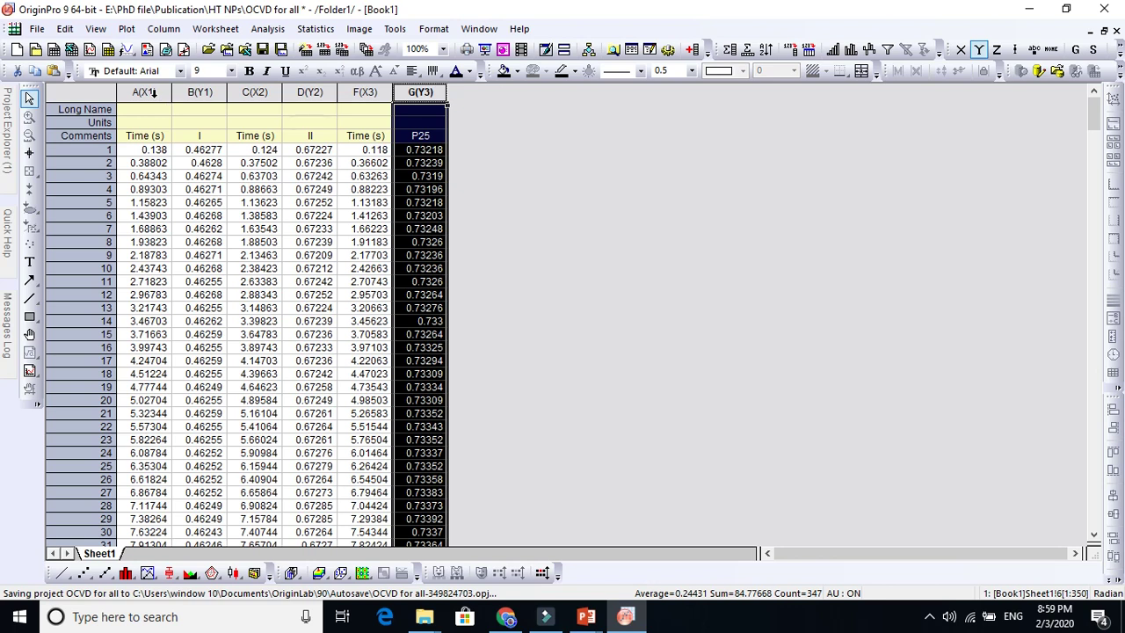
drag(154, 94, 410, 93)
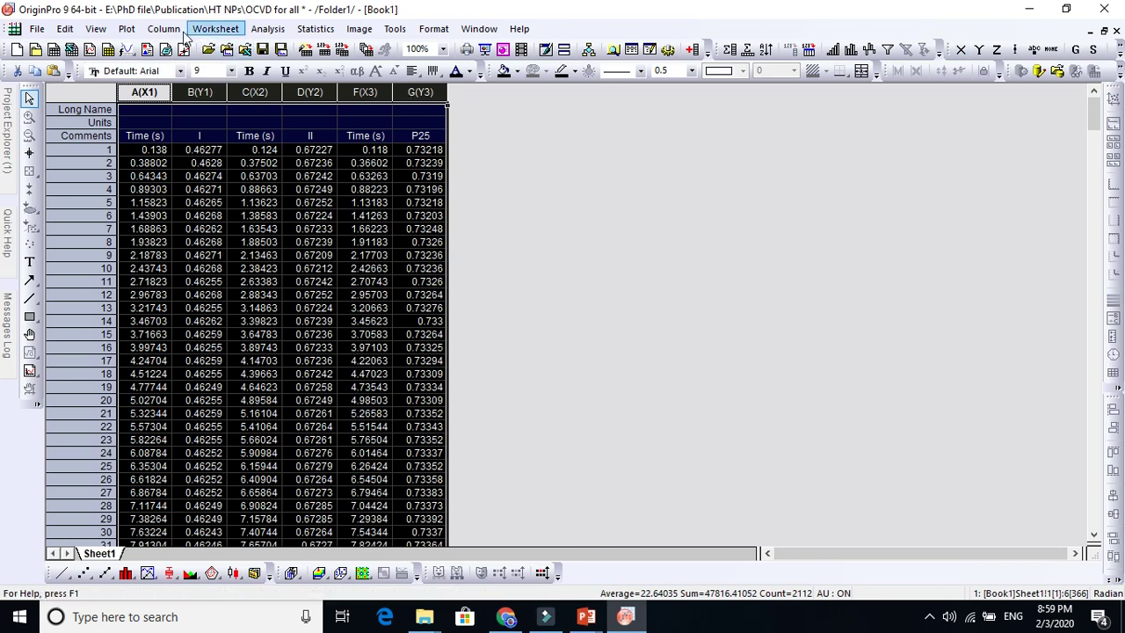
click(128, 29)
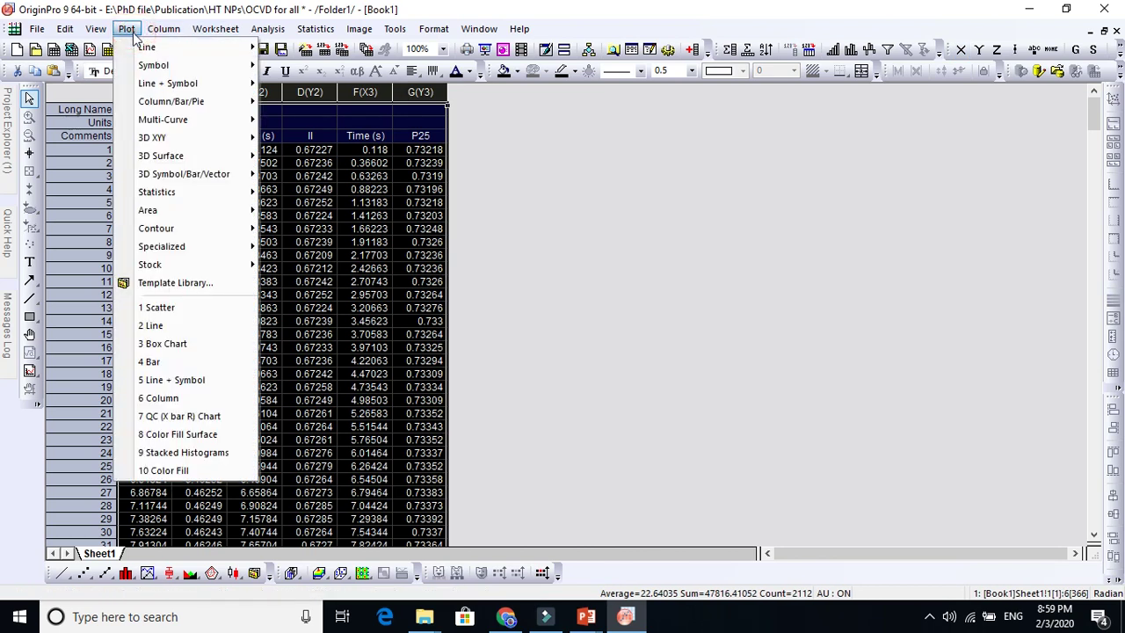
mouse_move(139, 51)
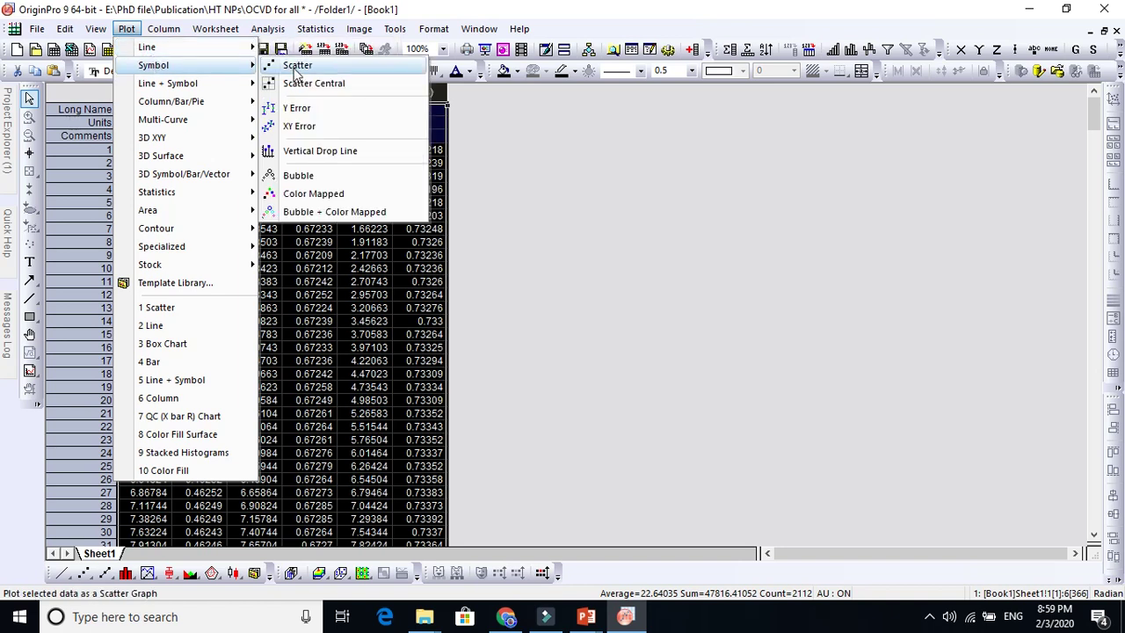
- Plot the selected columns as a Scatter graph, then check the series' Plot Details and close it unchanged
click(294, 67)
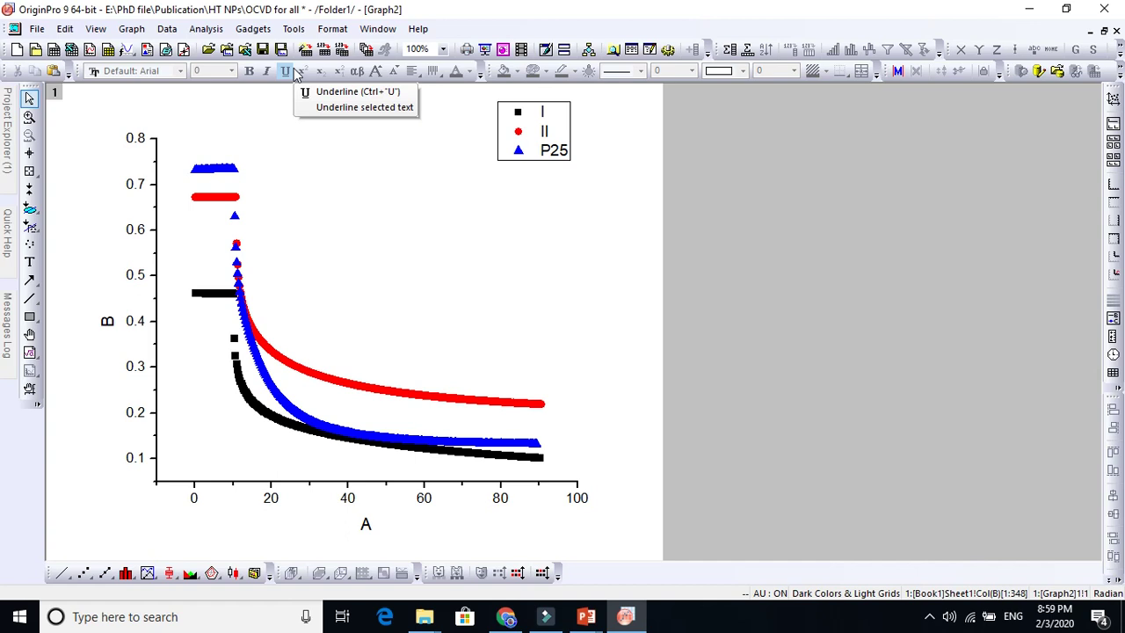
click(197, 206)
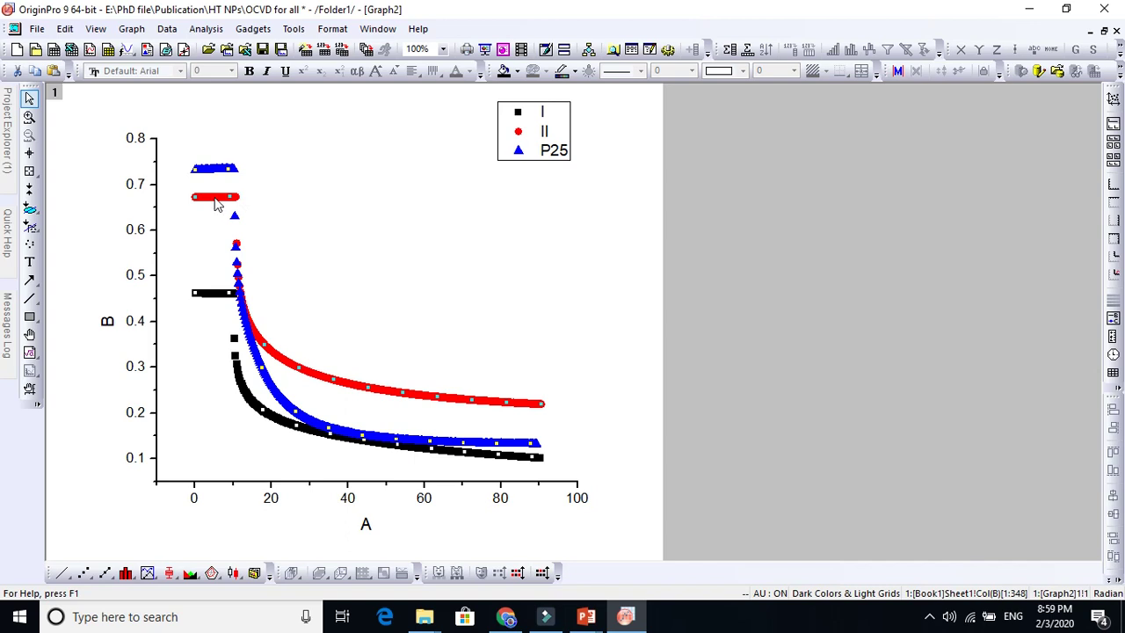
double_click(216, 199)
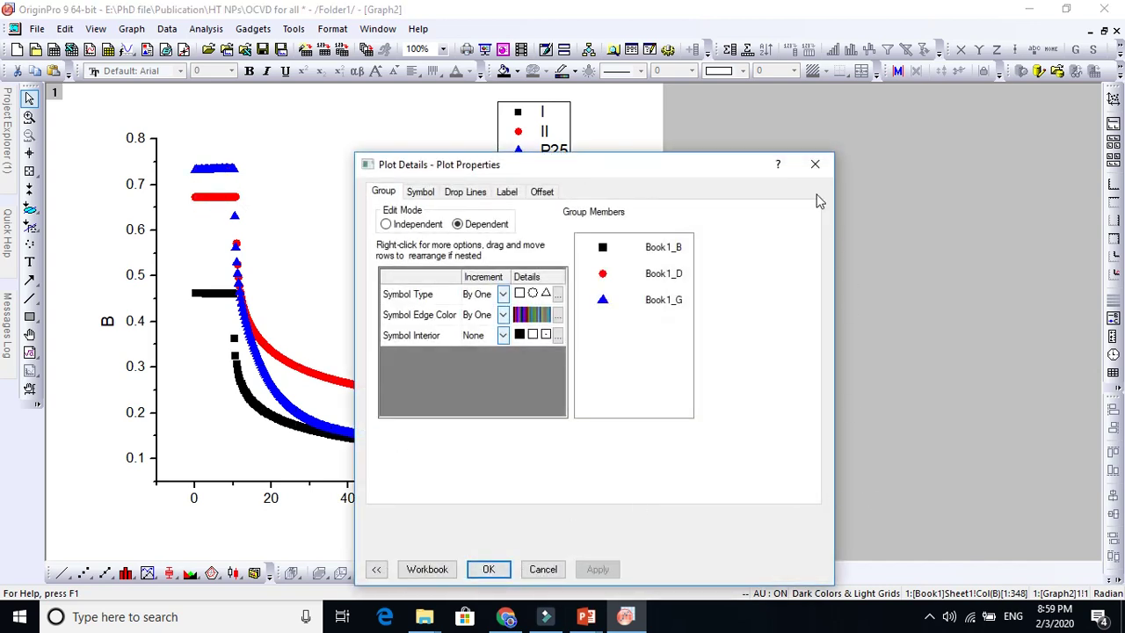
click(815, 164)
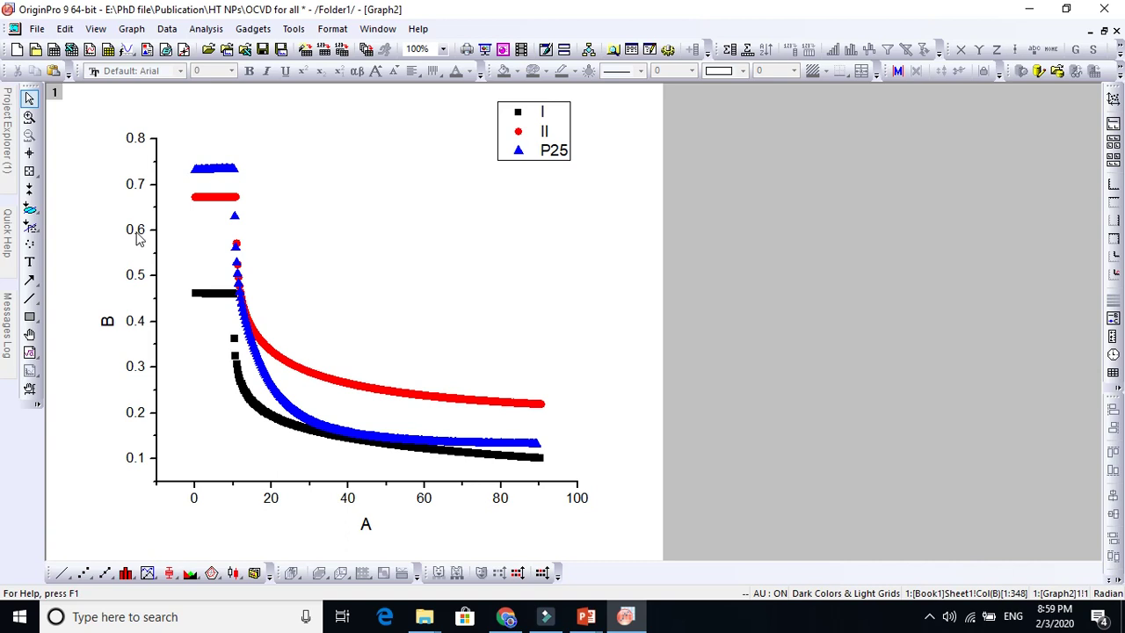
- In the axis dialog's Grid Lines, add an Opposite line along the top for the X axis
double_click(137, 236)
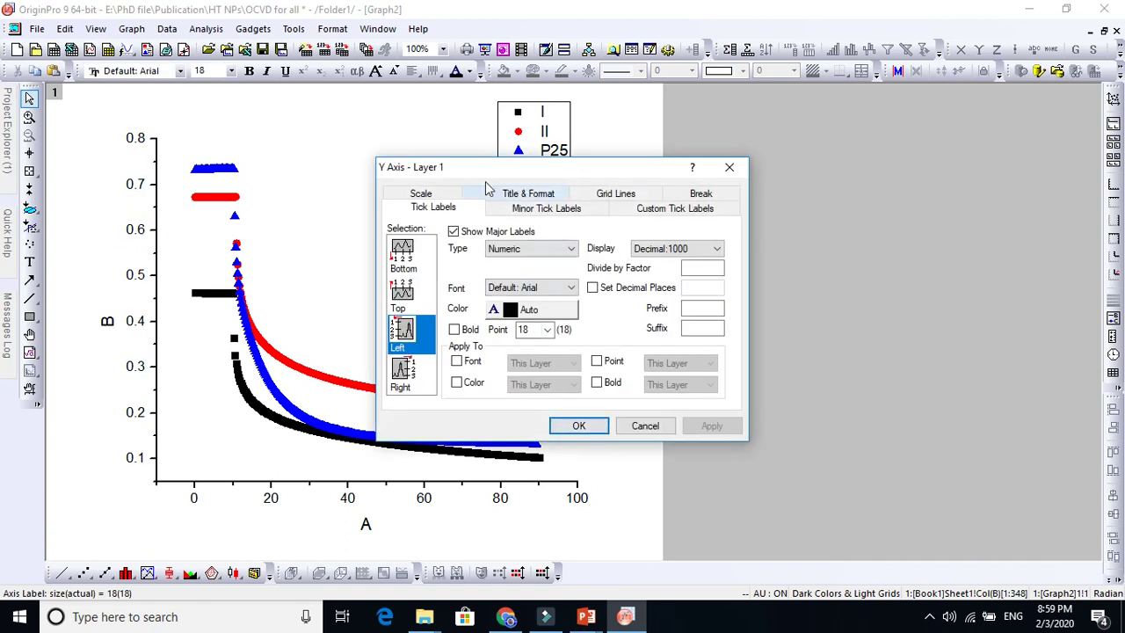
drag(475, 169, 710, 157)
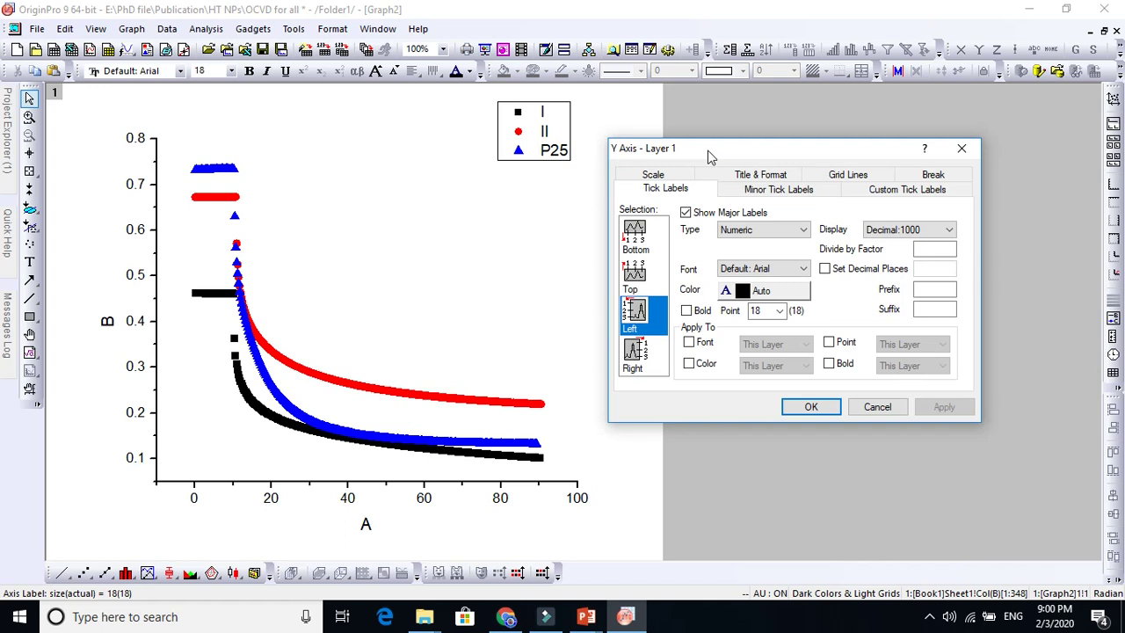
click(828, 177)
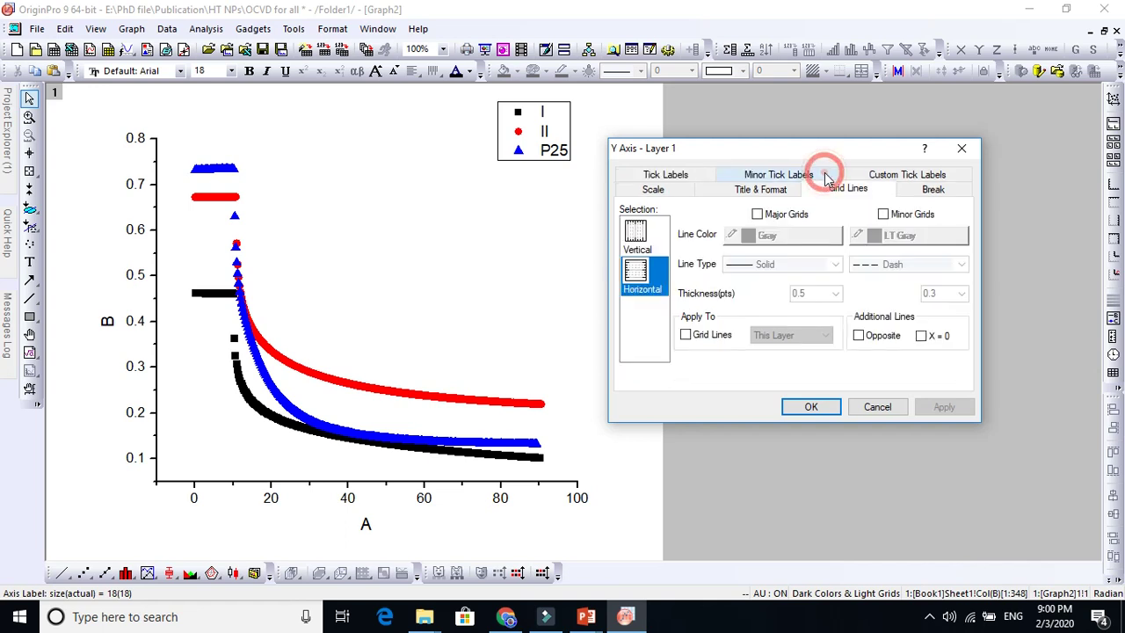
click(643, 239)
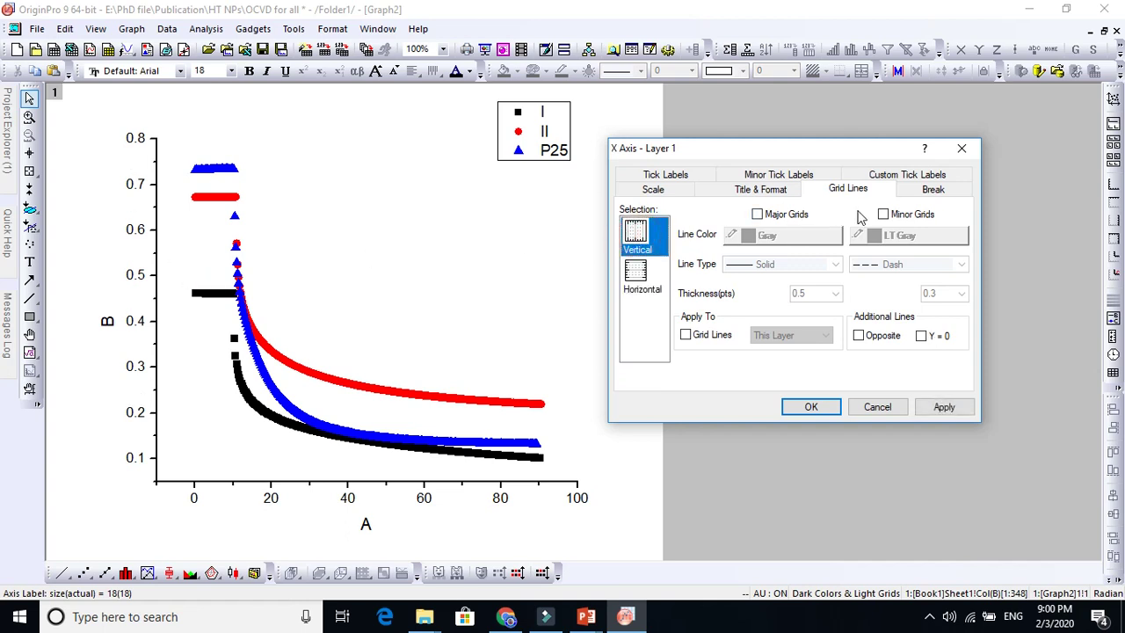
click(758, 218)
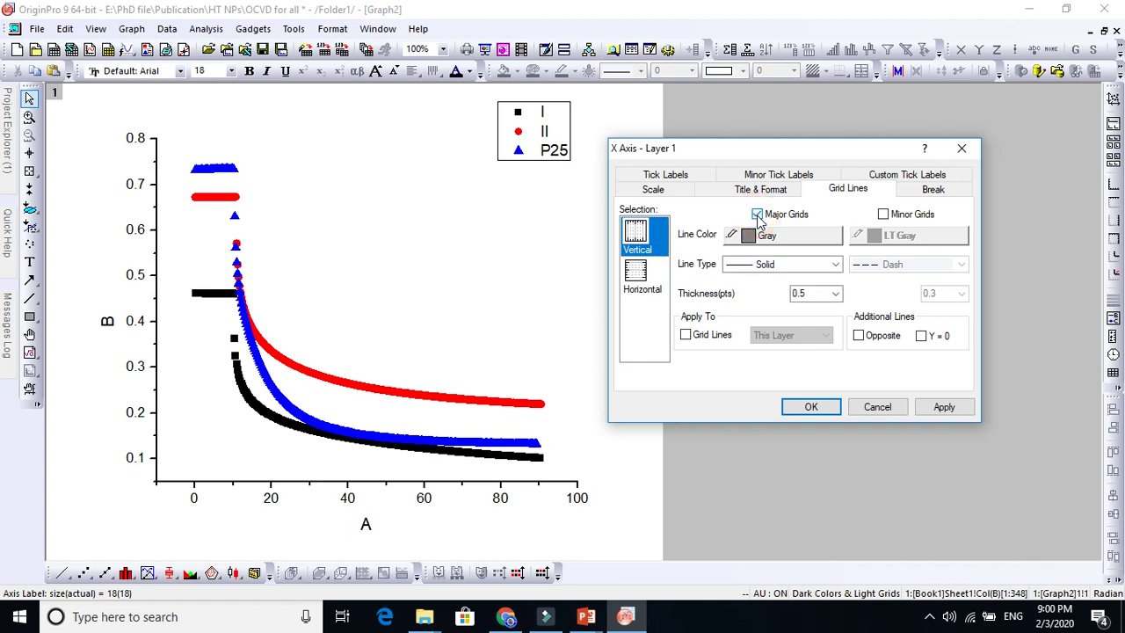
click(757, 219)
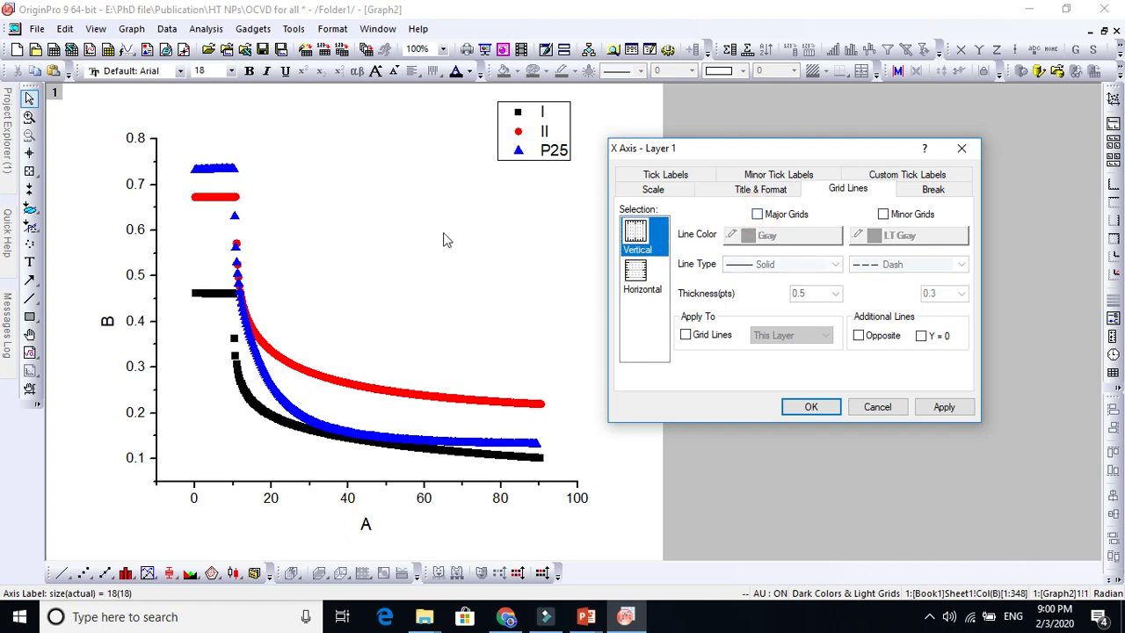
click(859, 336)
click(945, 409)
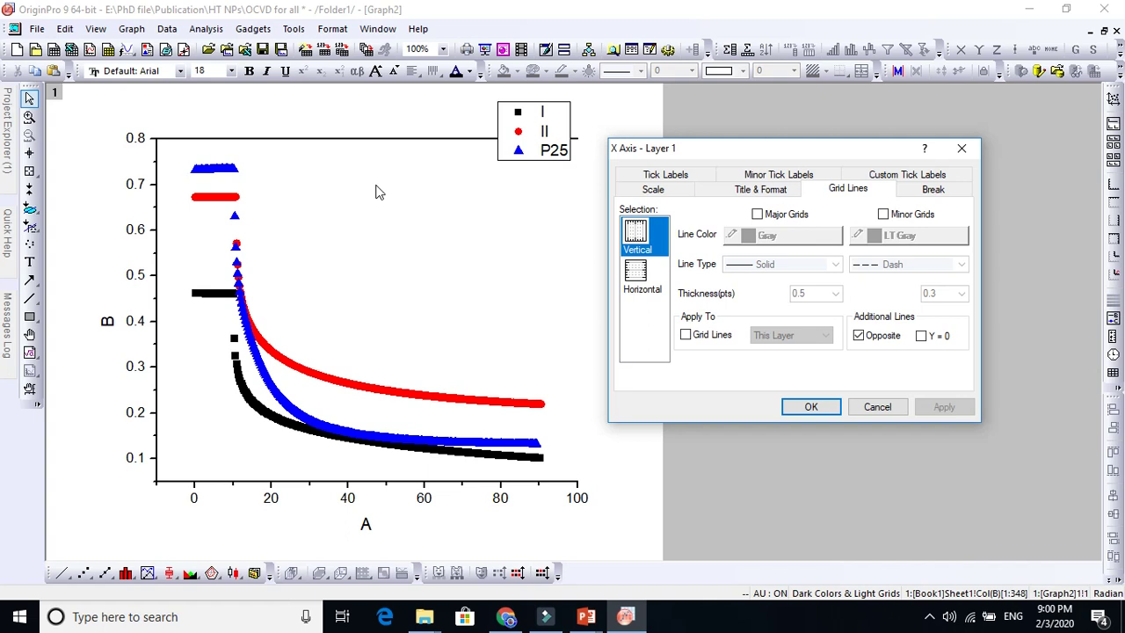
- Add the Opposite line on the right side for the Y axis
click(656, 287)
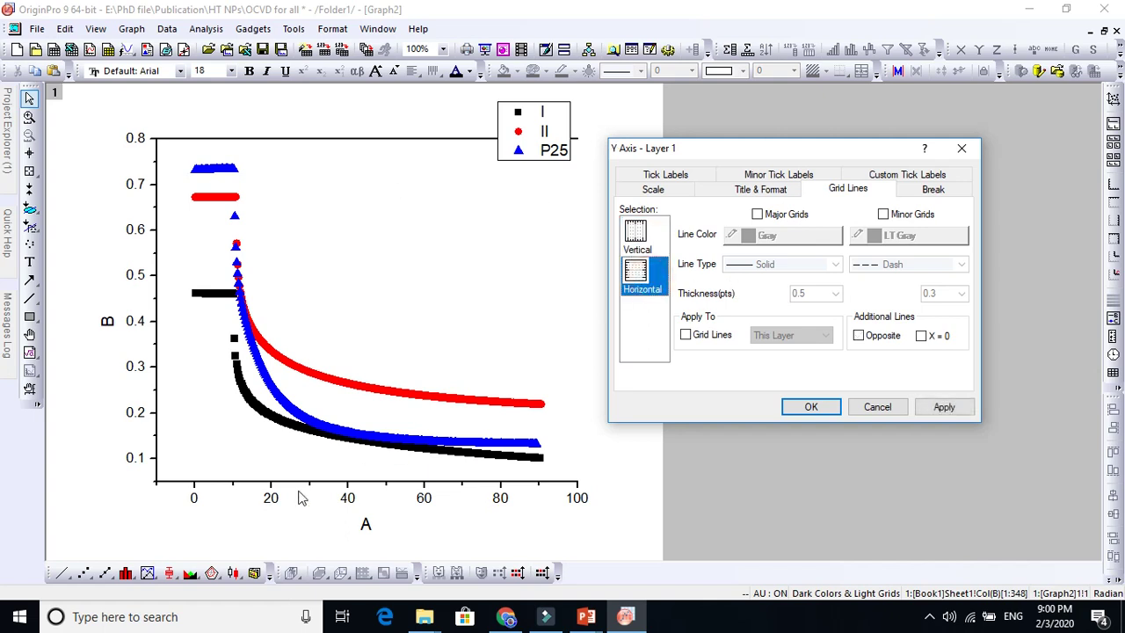
click(865, 337)
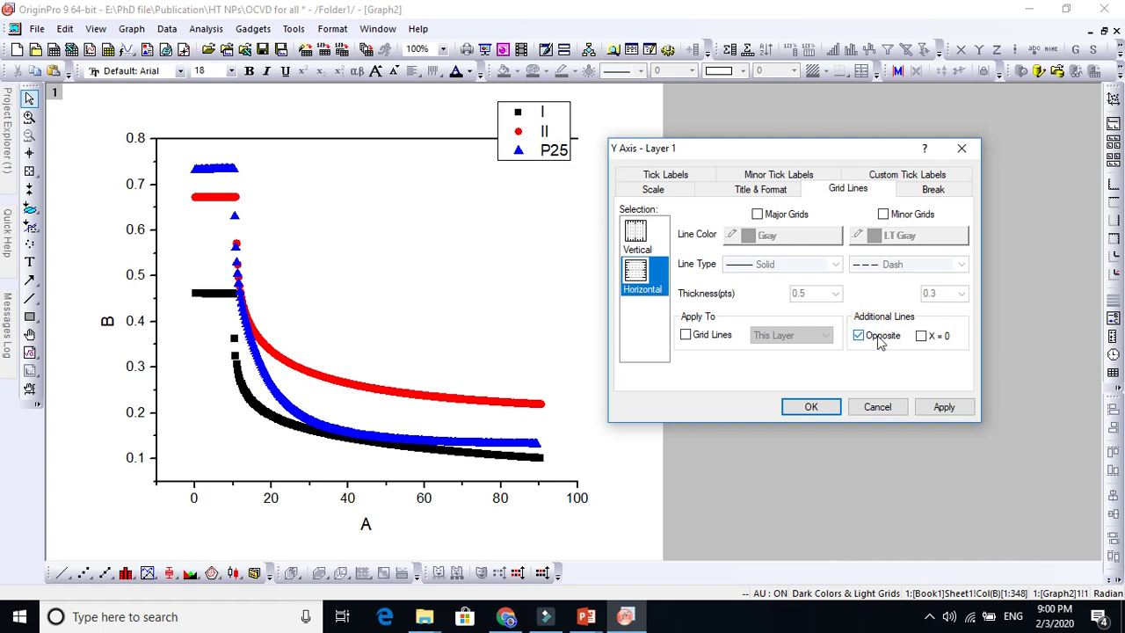
click(939, 408)
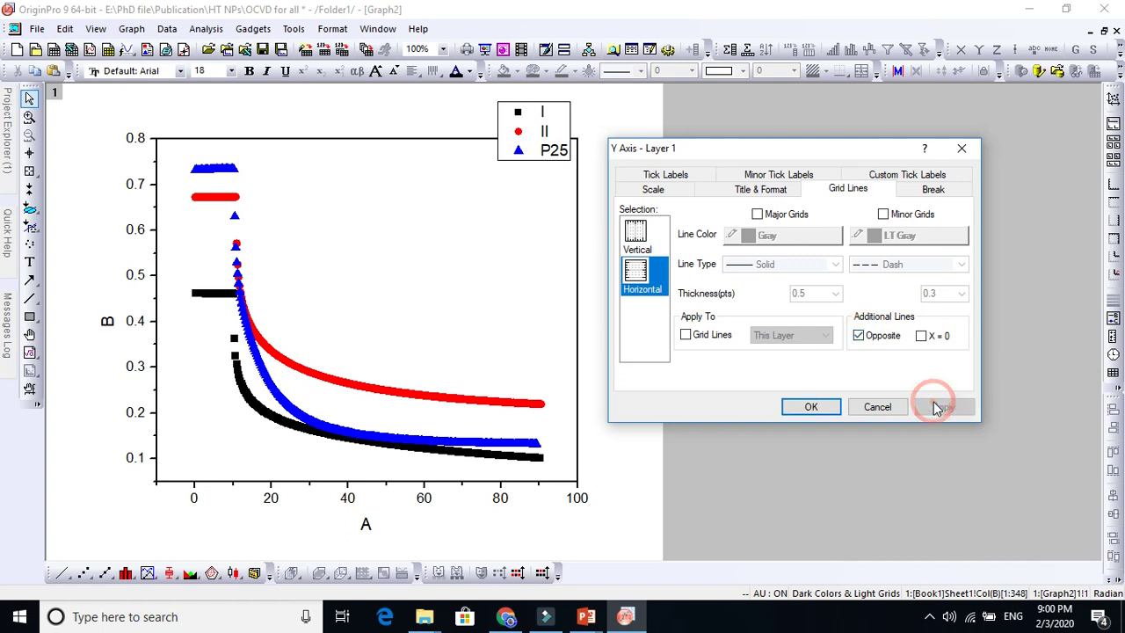
- Keep the Top axis without major tick labels and confirm the axis settings with OK
click(747, 179)
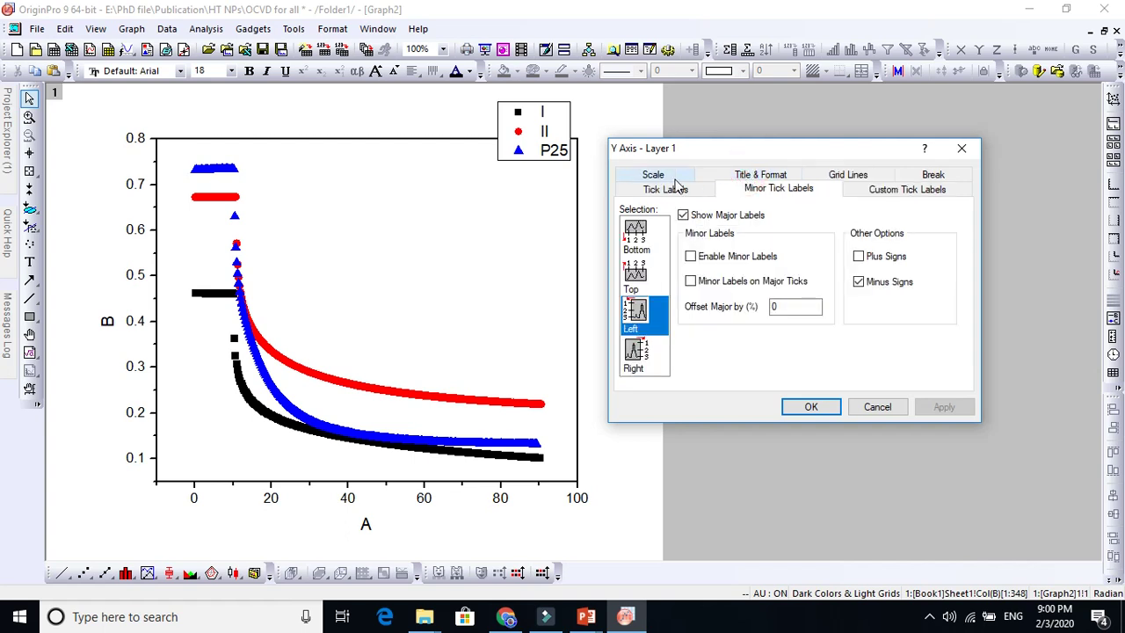
click(638, 286)
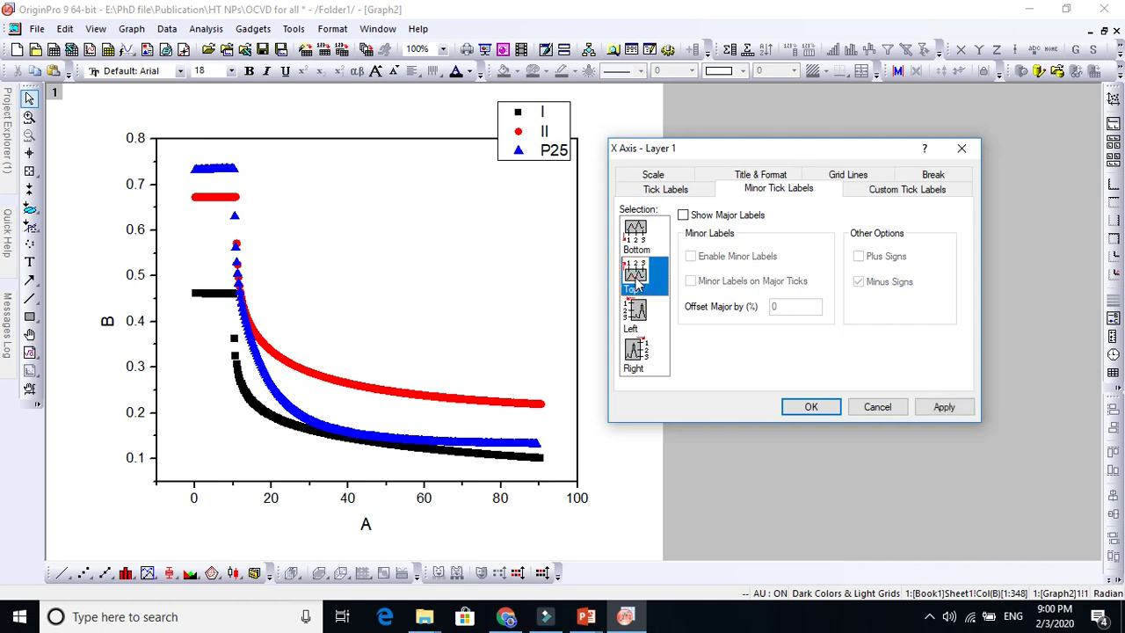
click(684, 215)
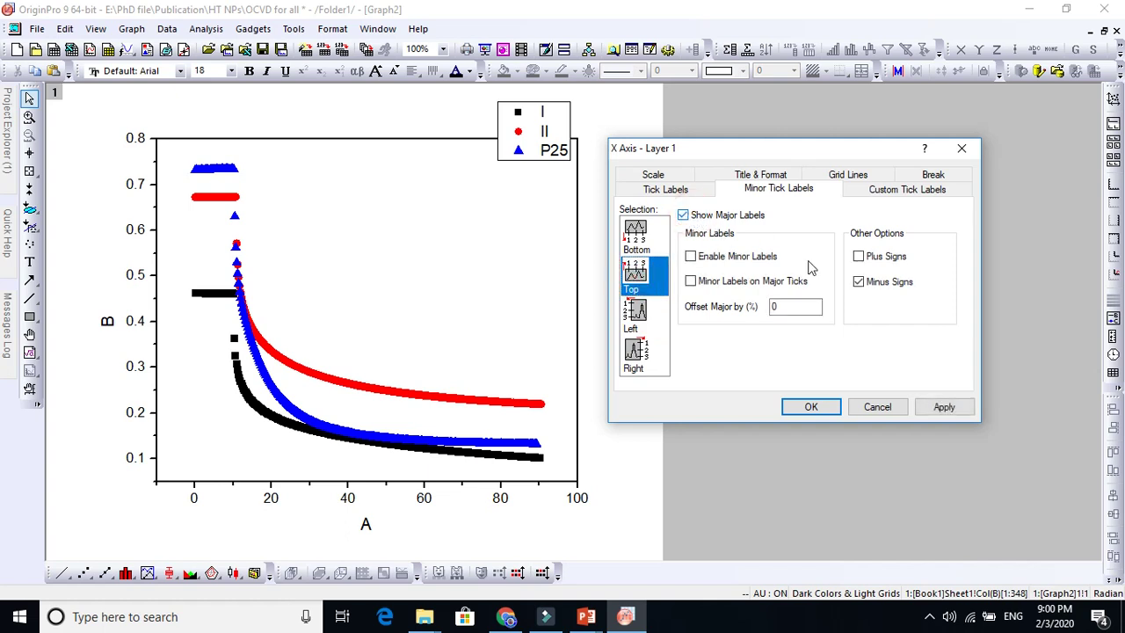
click(684, 216)
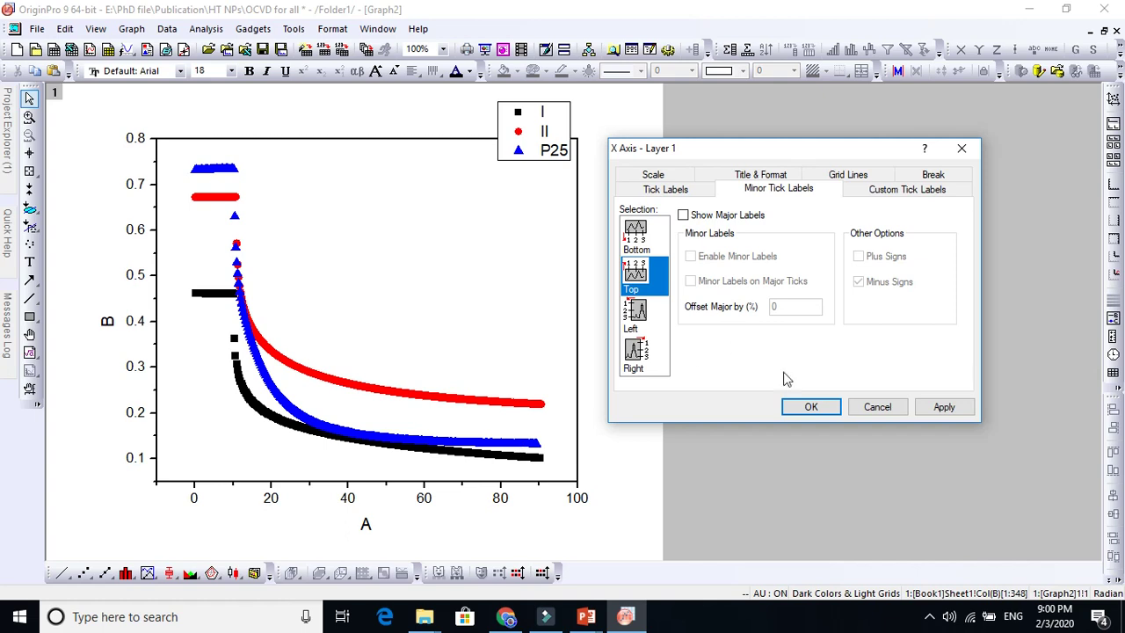
click(810, 406)
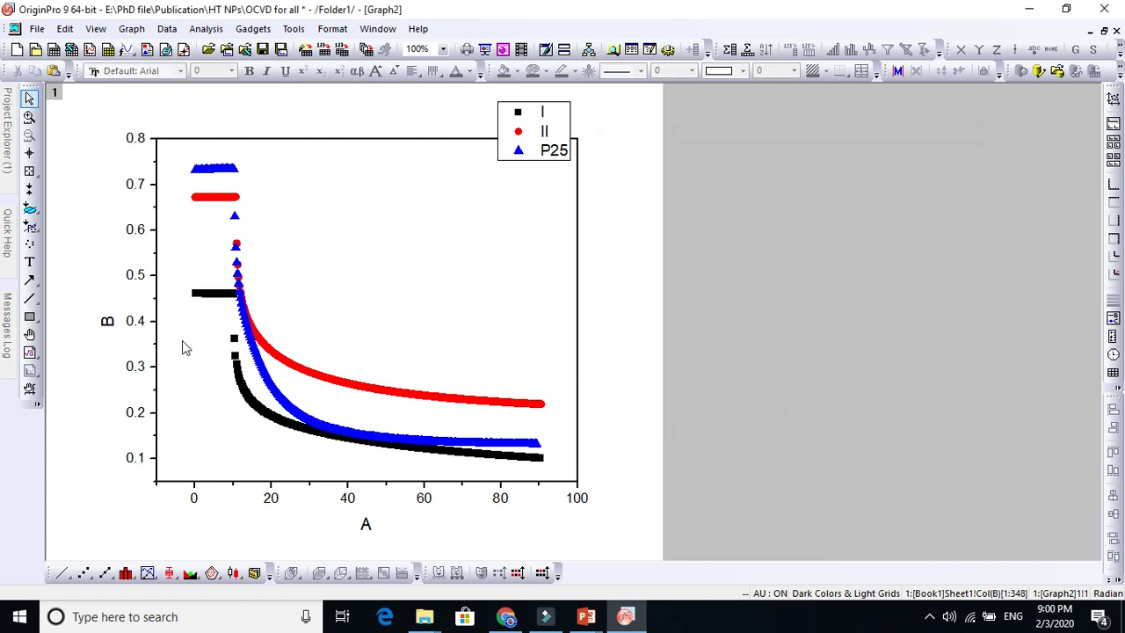
- Reduce the symbol size of all three curves to 1 in Plot Details, after trying size 3
click(135, 322)
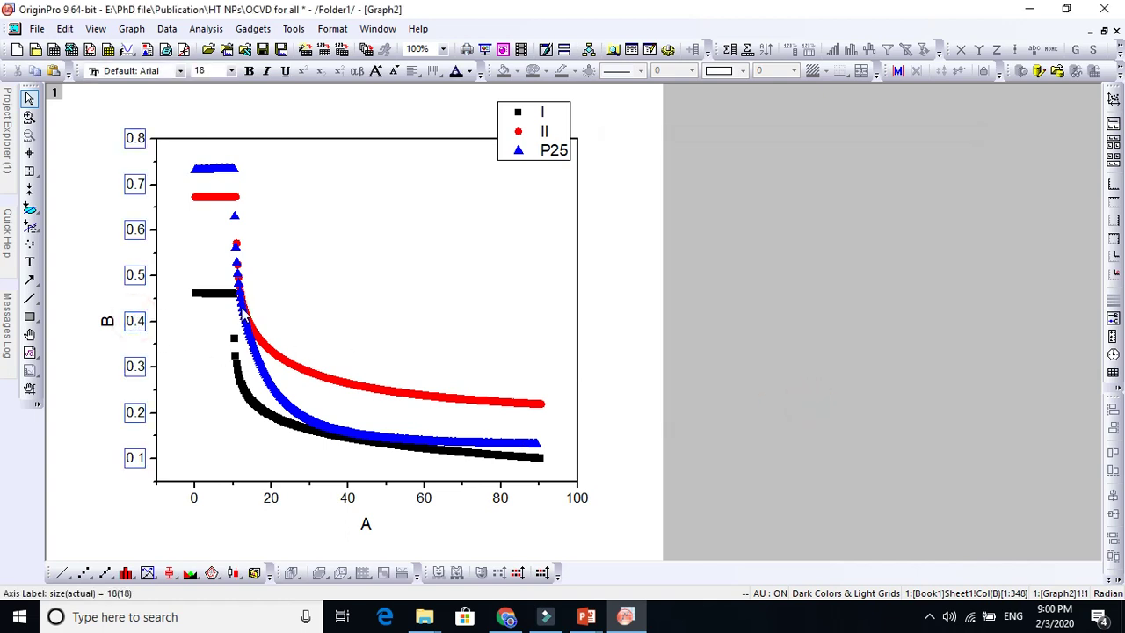
double_click(243, 314)
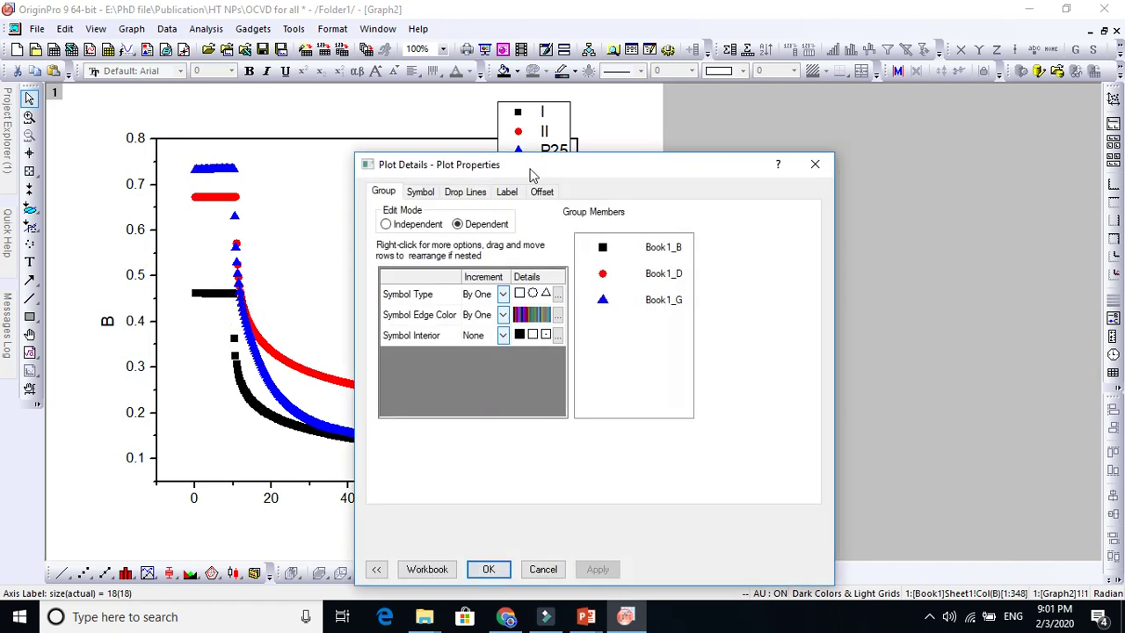
drag(531, 166, 810, 66)
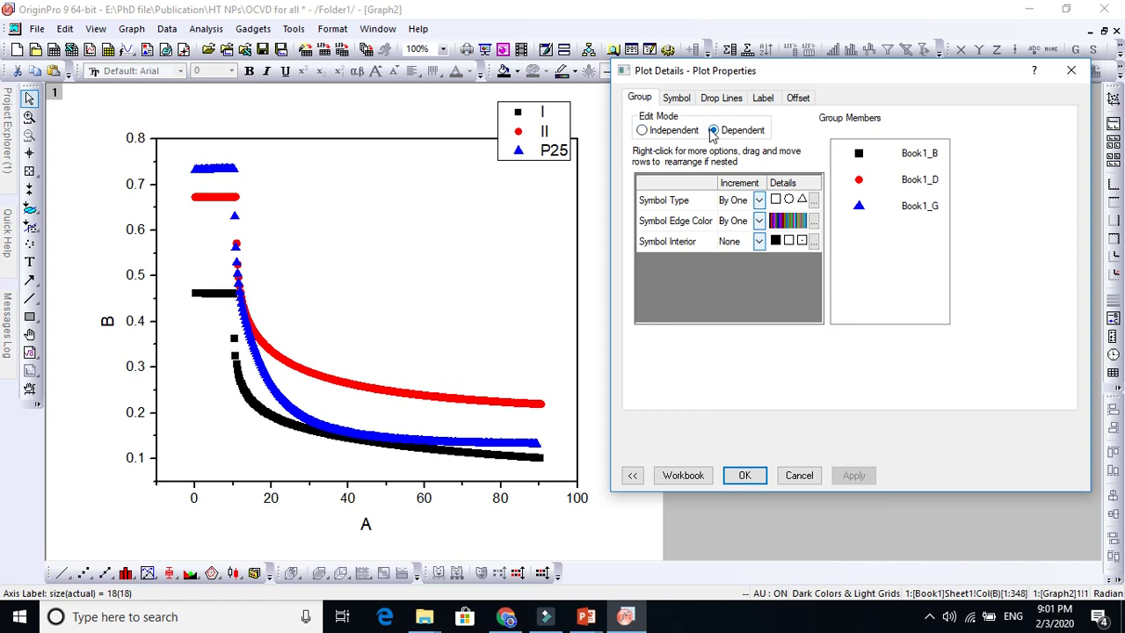
click(677, 98)
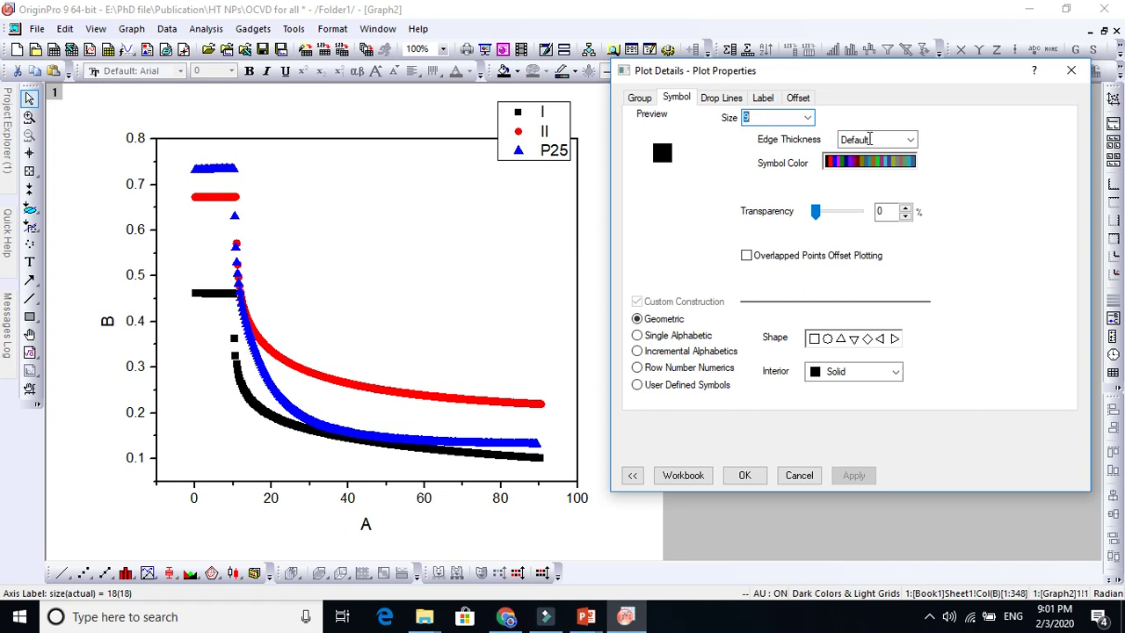
click(807, 118)
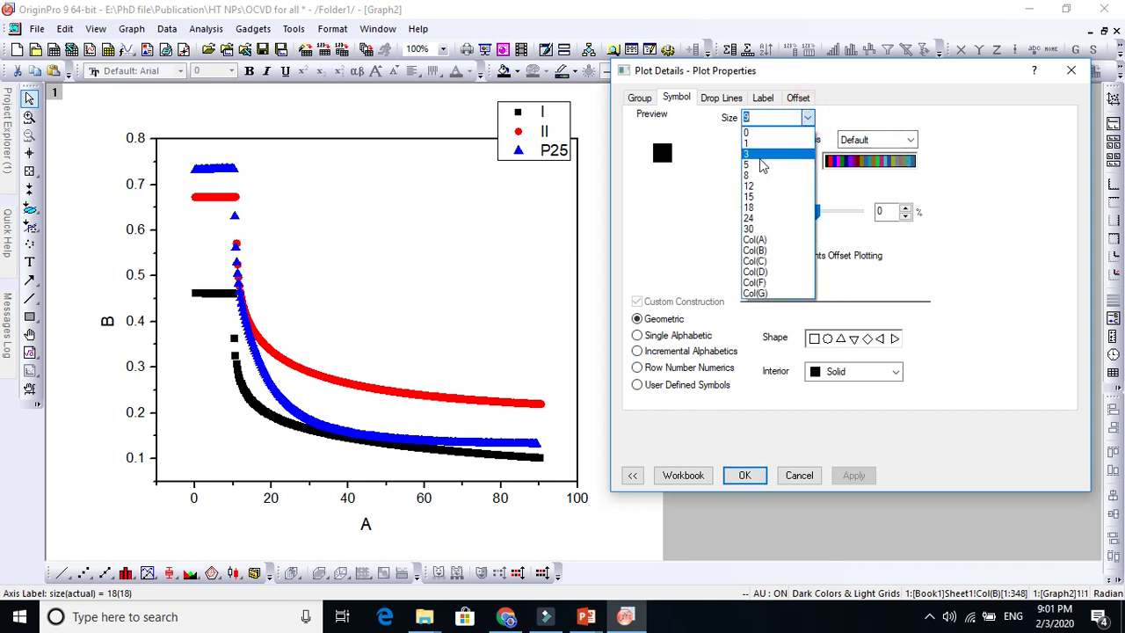
click(755, 153)
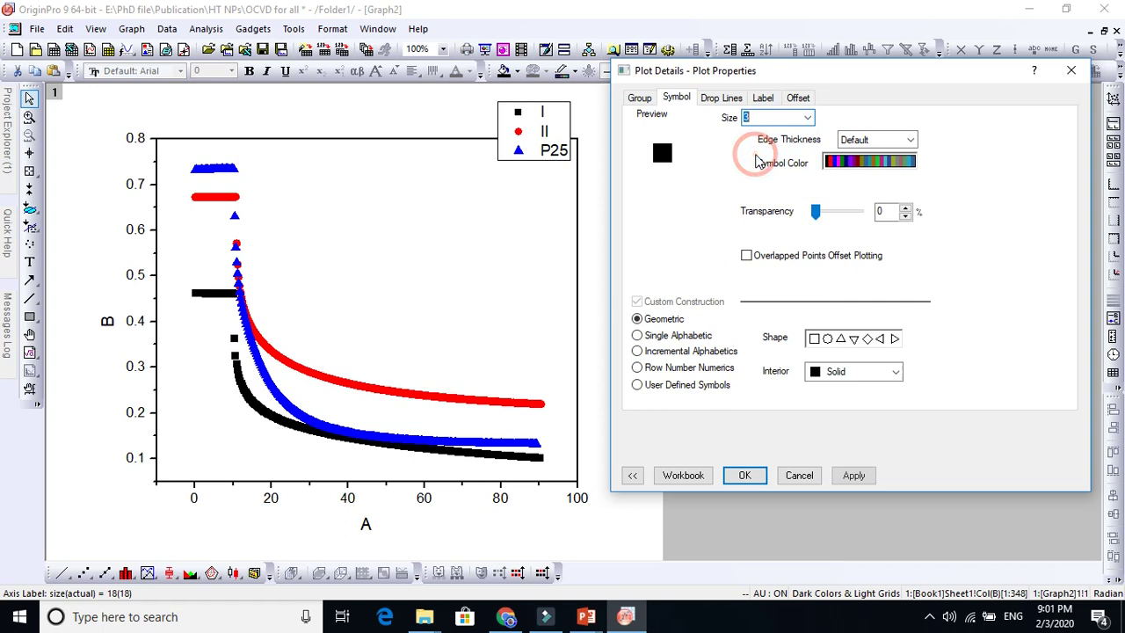
click(855, 476)
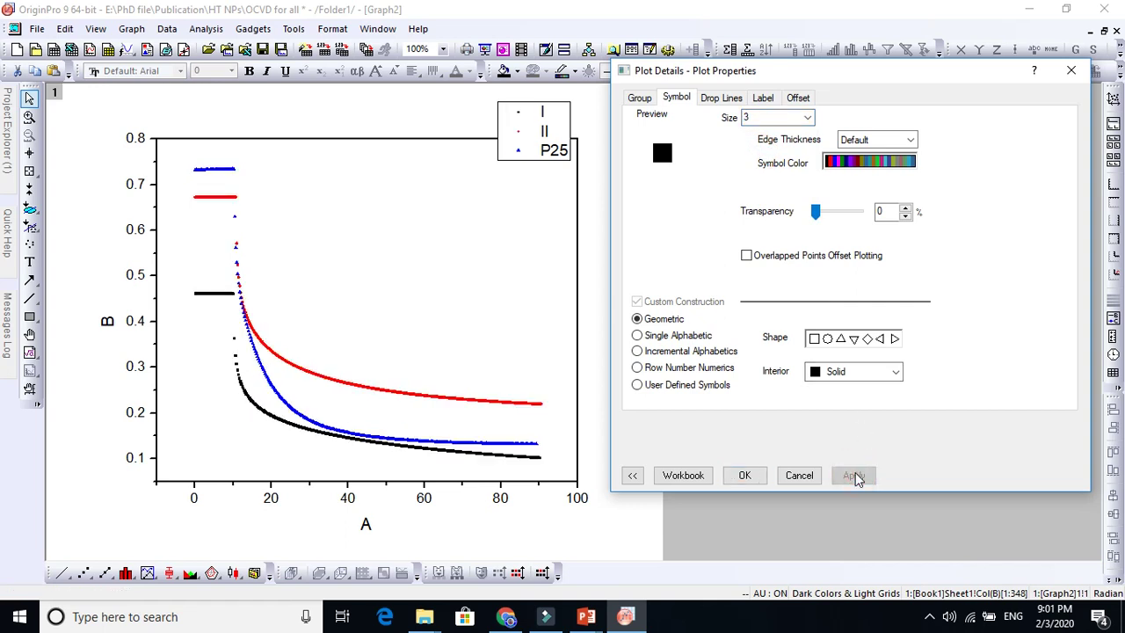
click(807, 118)
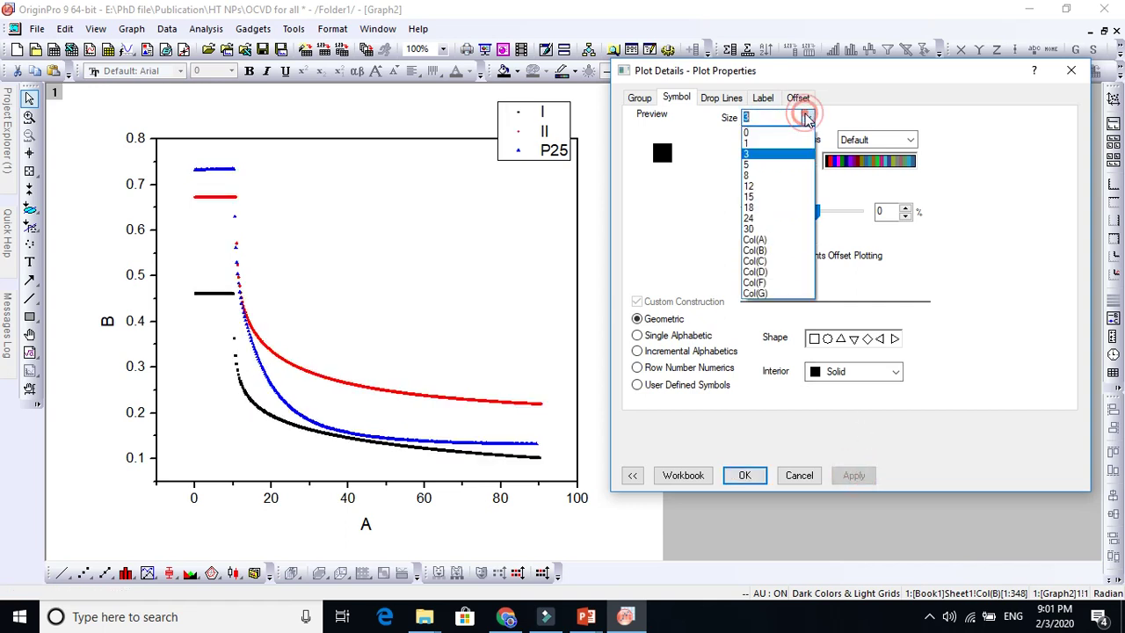
click(772, 143)
click(857, 474)
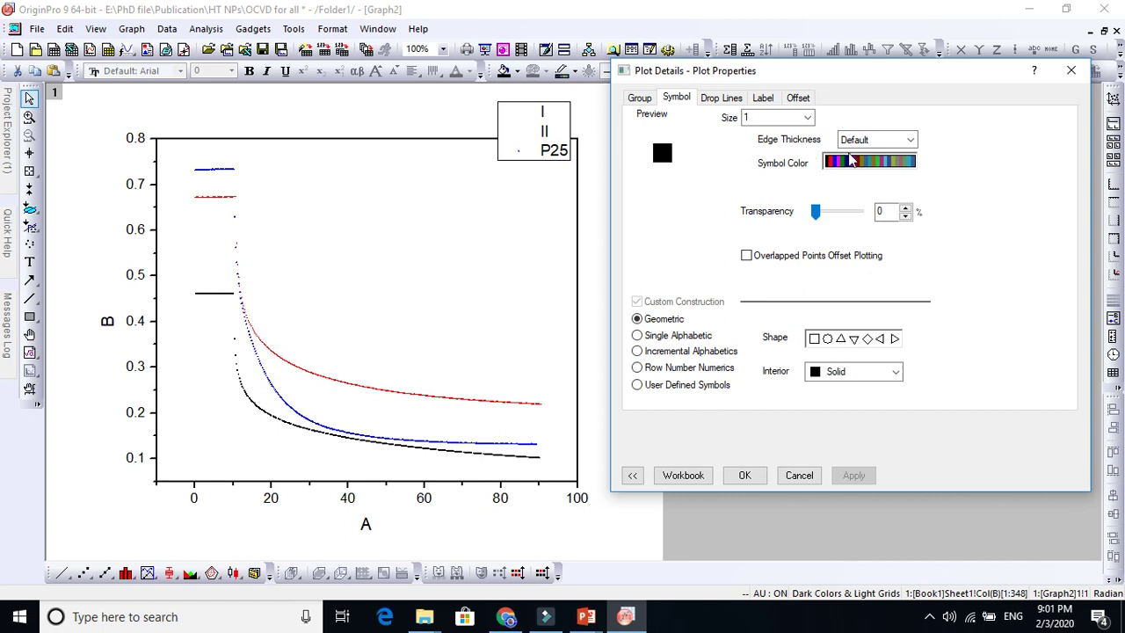
- View the Group tab's Edge Color increment list and close it unchanged
click(640, 98)
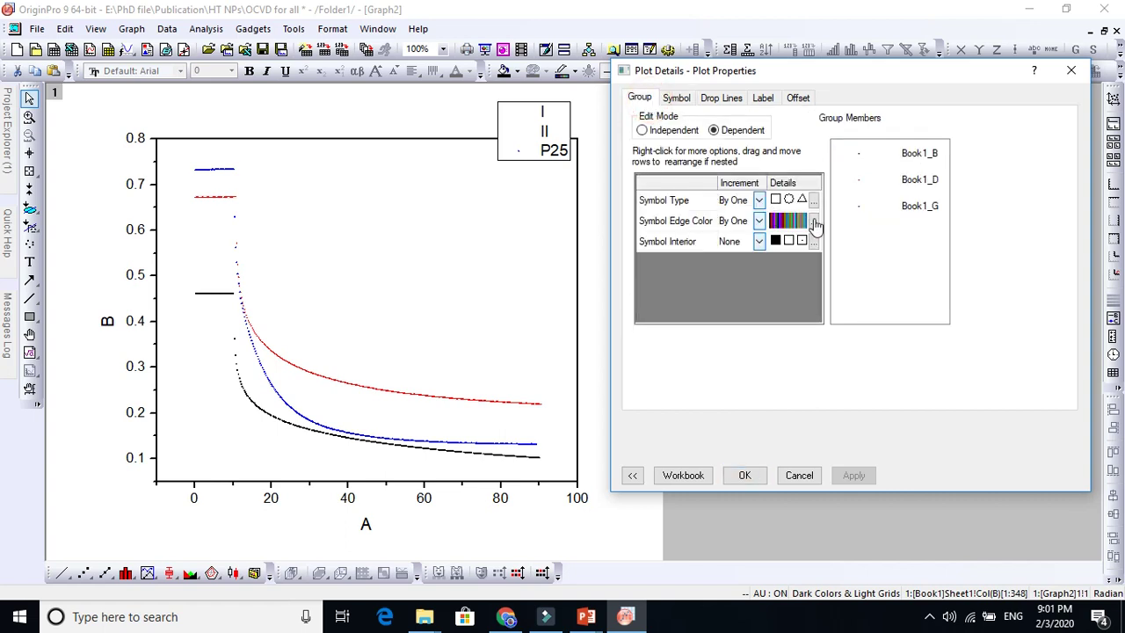
click(814, 220)
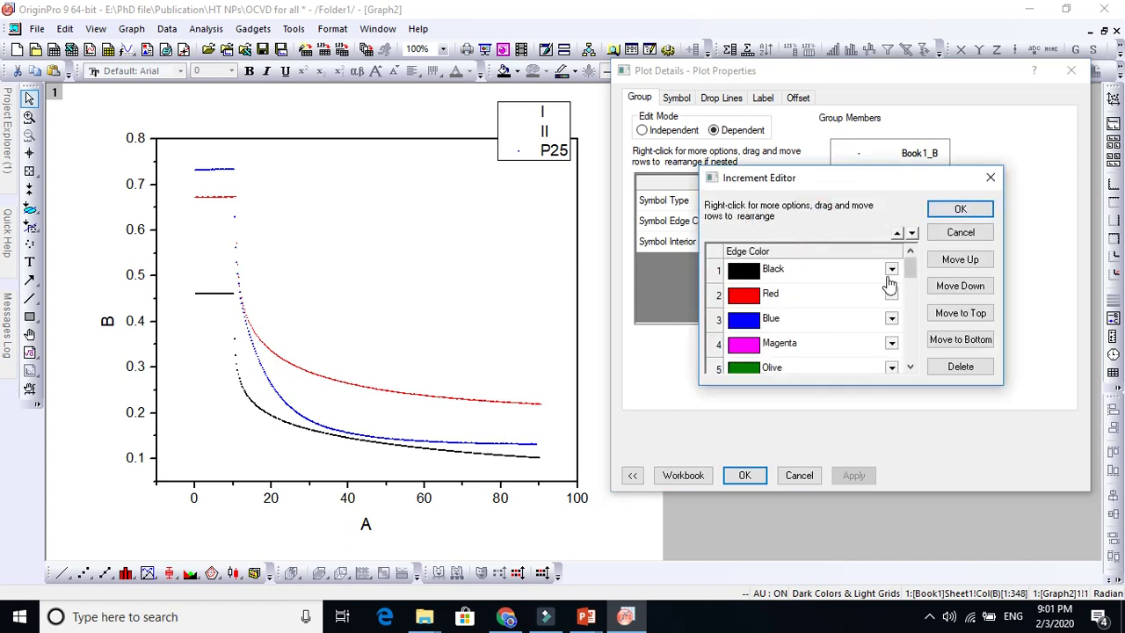
click(989, 179)
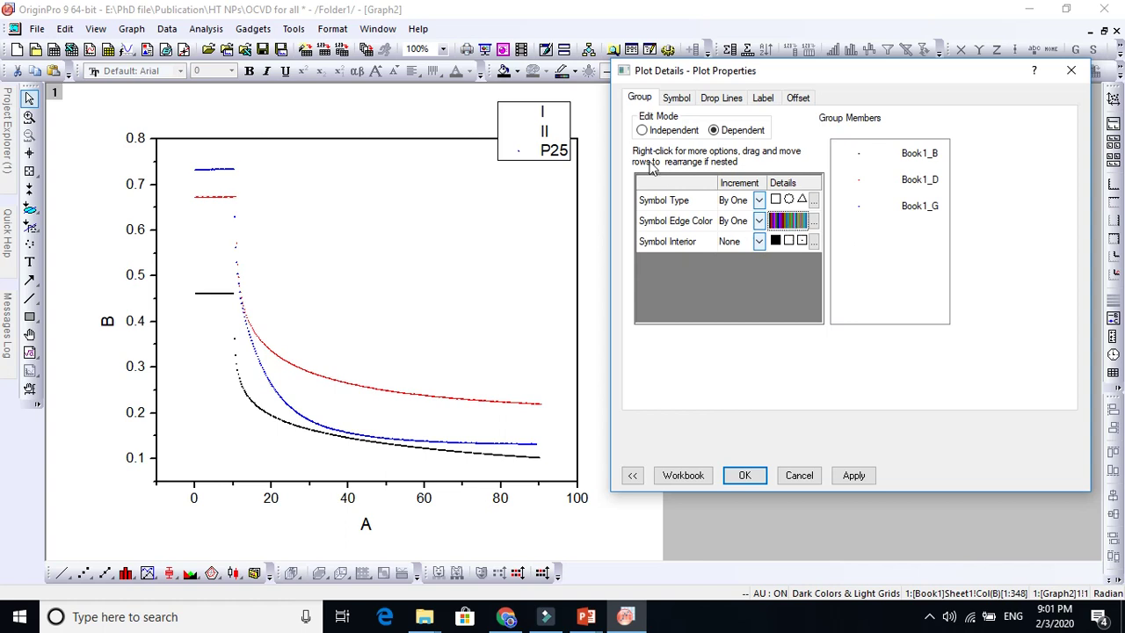
- Expand the Plot Details curve list and select the first curve, A vs B
click(634, 476)
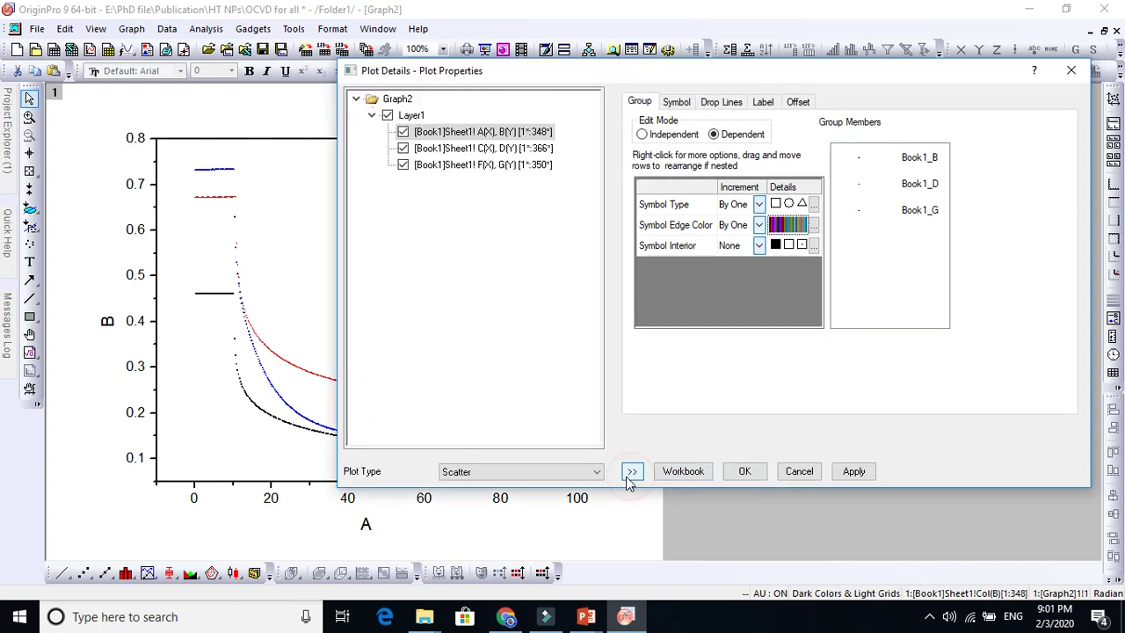
click(631, 474)
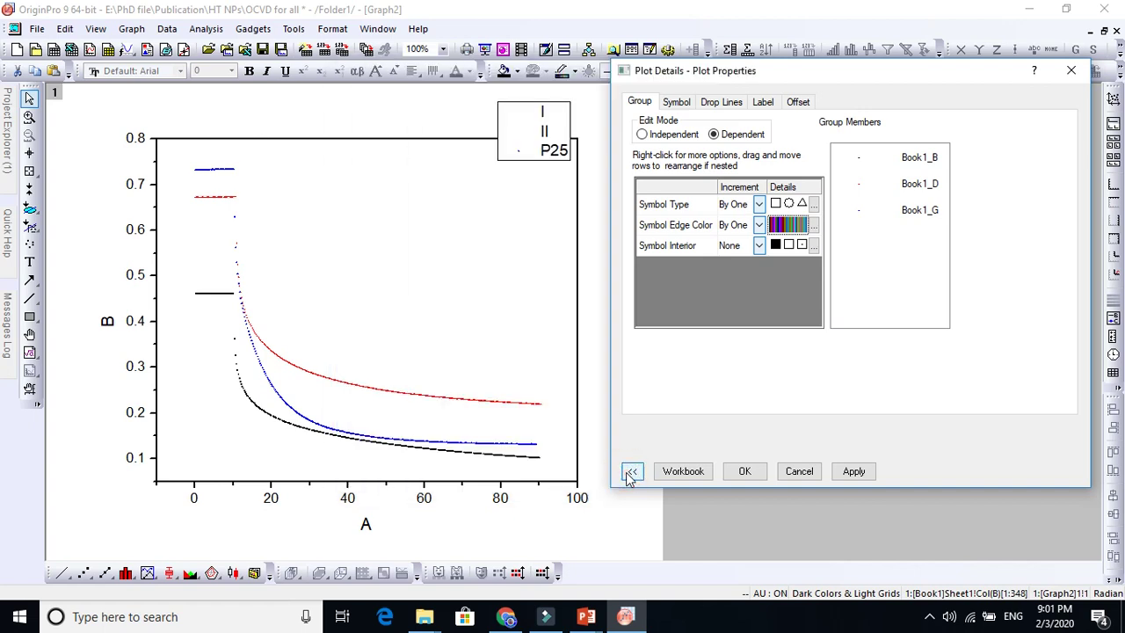
click(631, 474)
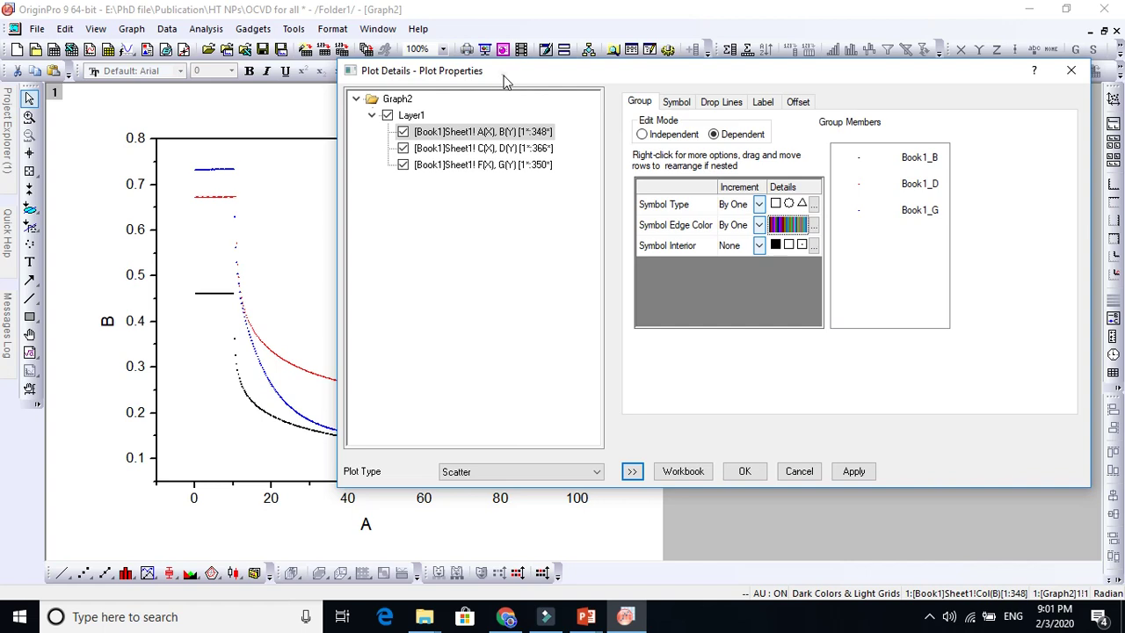
drag(504, 78, 630, 66)
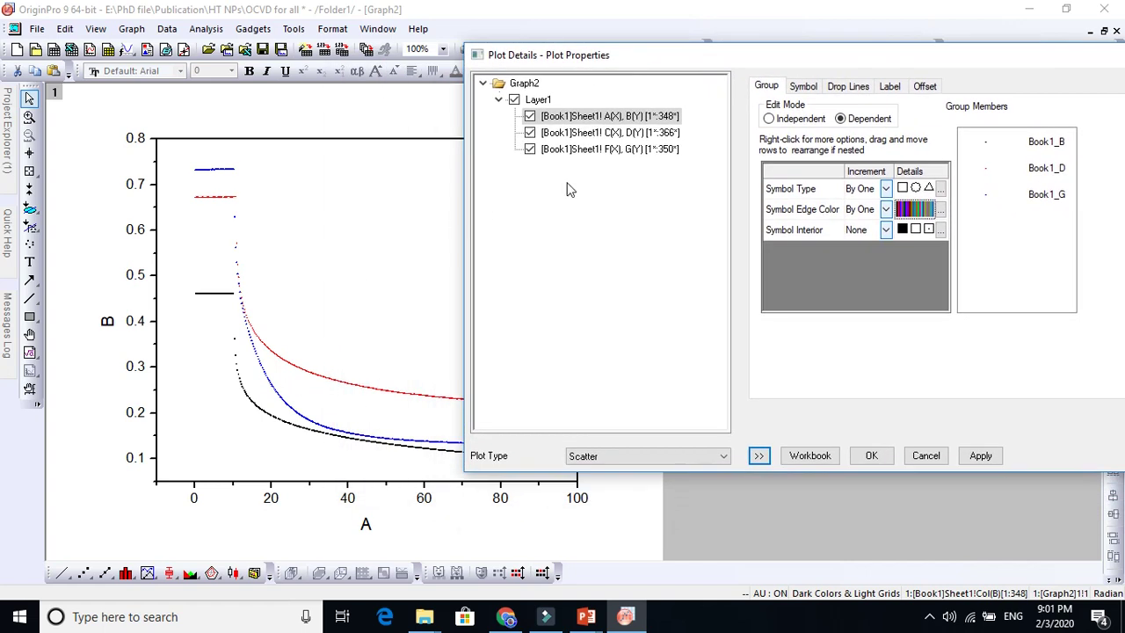
click(572, 133)
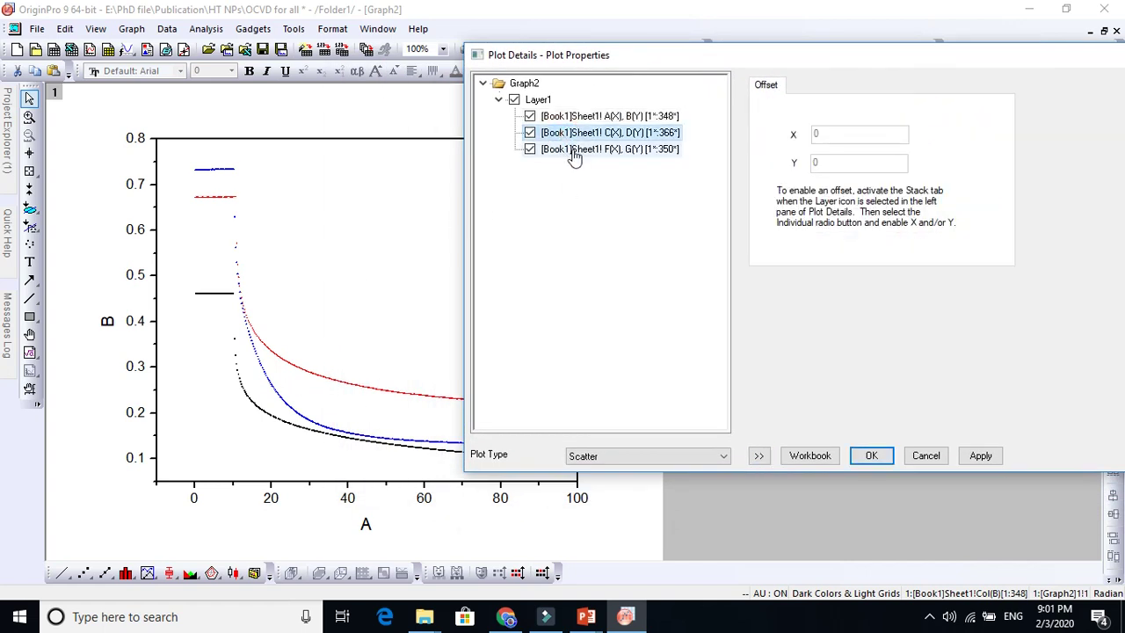
click(575, 151)
click(562, 115)
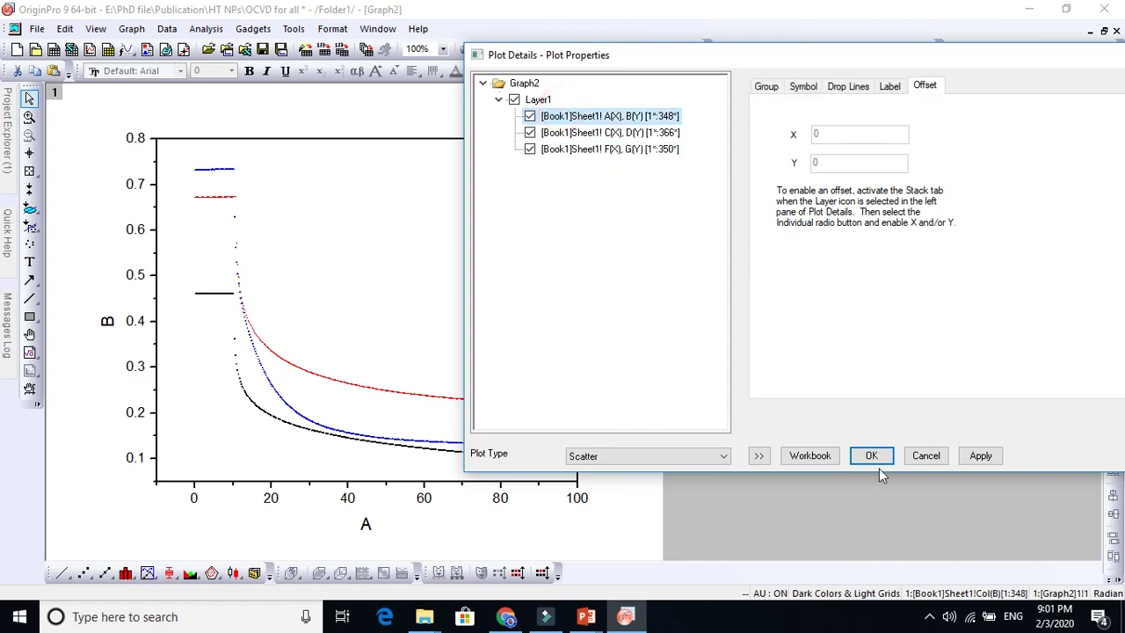
- Set the group's Edit Mode to Independent and apply it
click(774, 86)
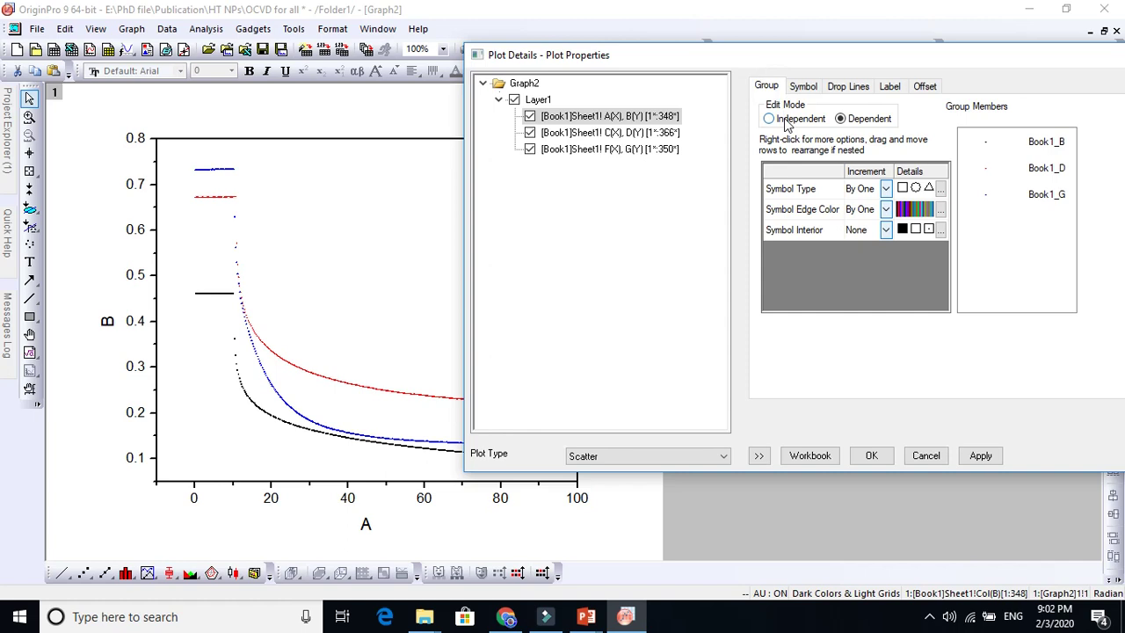
click(789, 122)
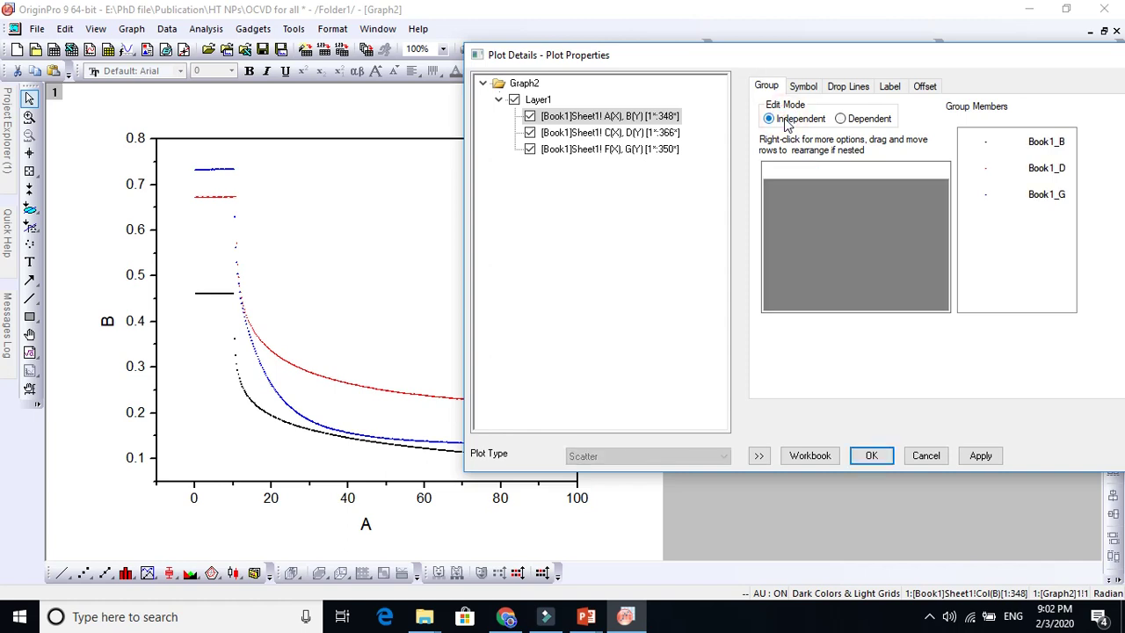
click(982, 456)
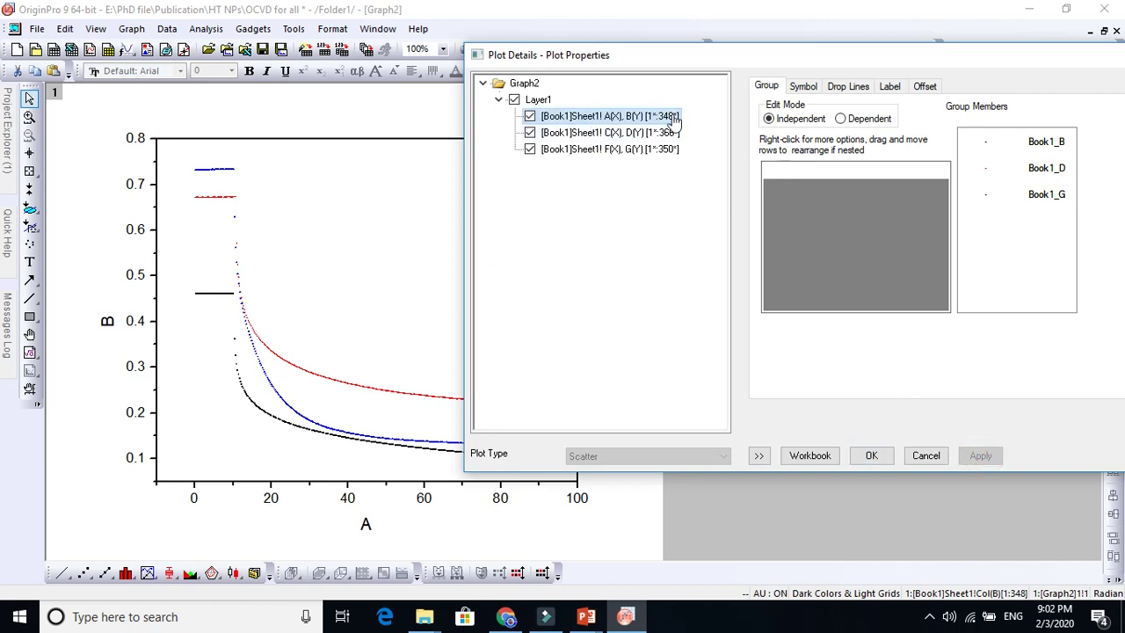
- Give the black curve 18 Star markers at size 8, after trying size 12
click(801, 86)
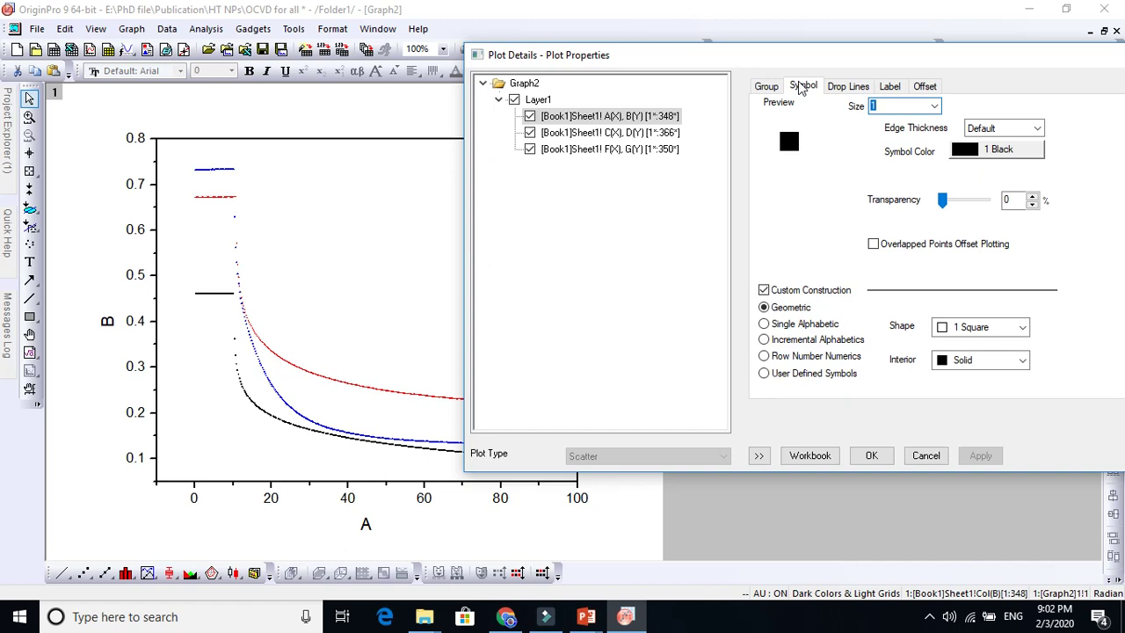
click(934, 105)
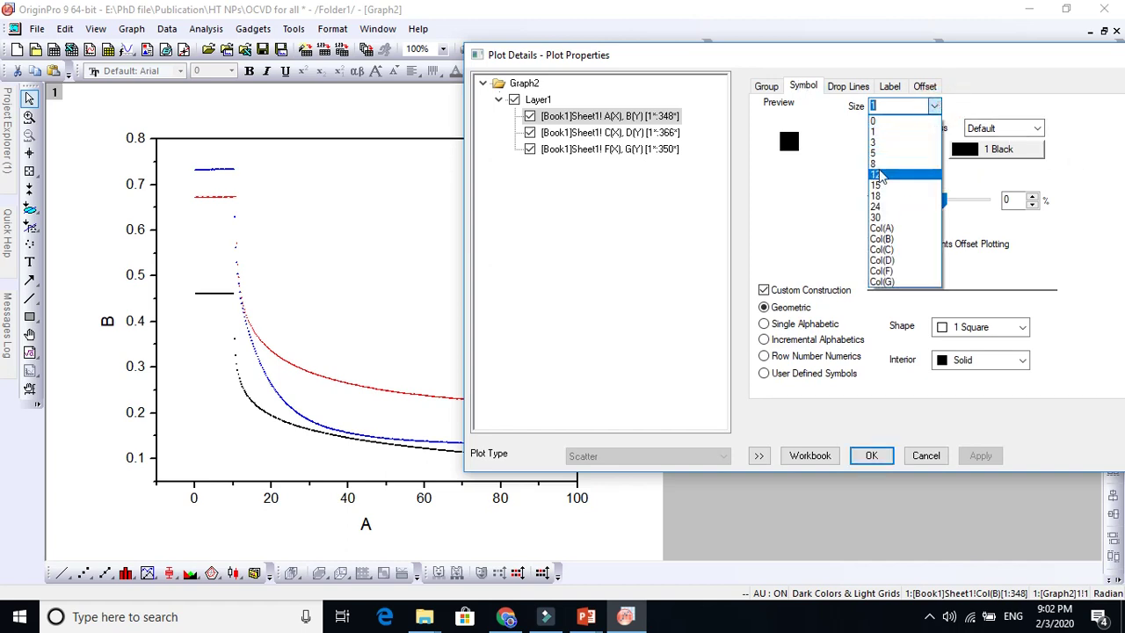
click(880, 175)
click(980, 455)
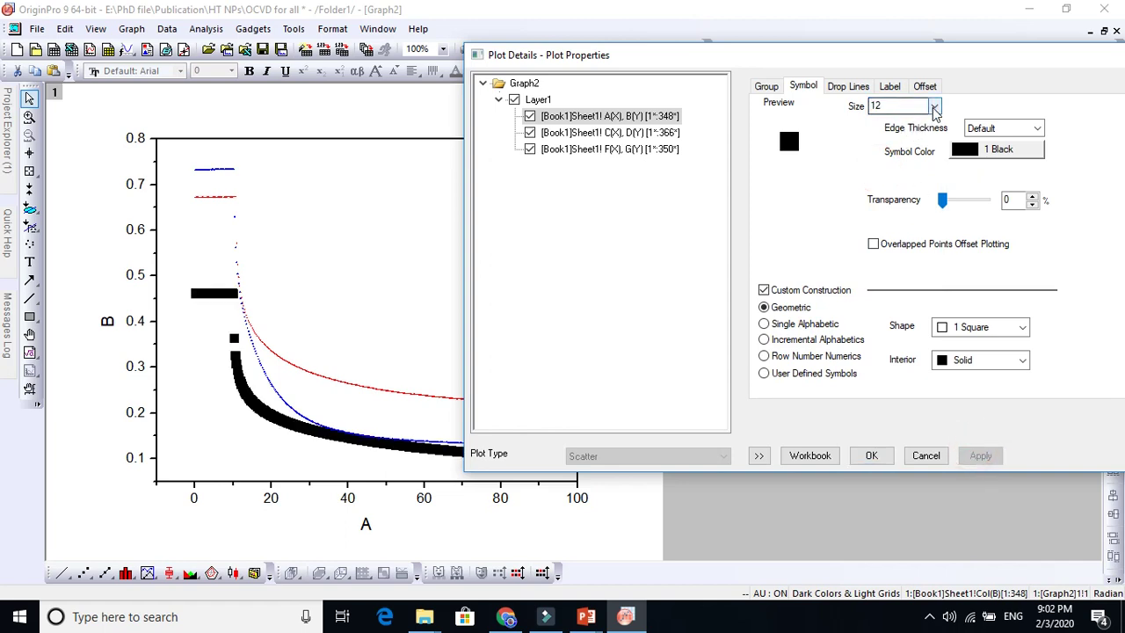
click(936, 107)
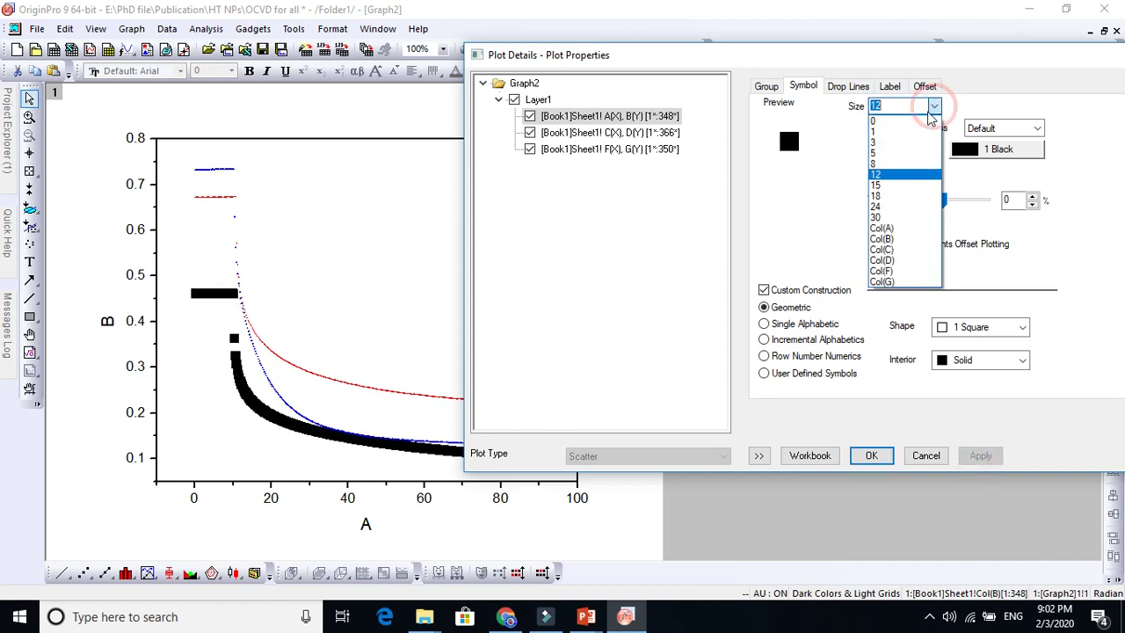
click(880, 149)
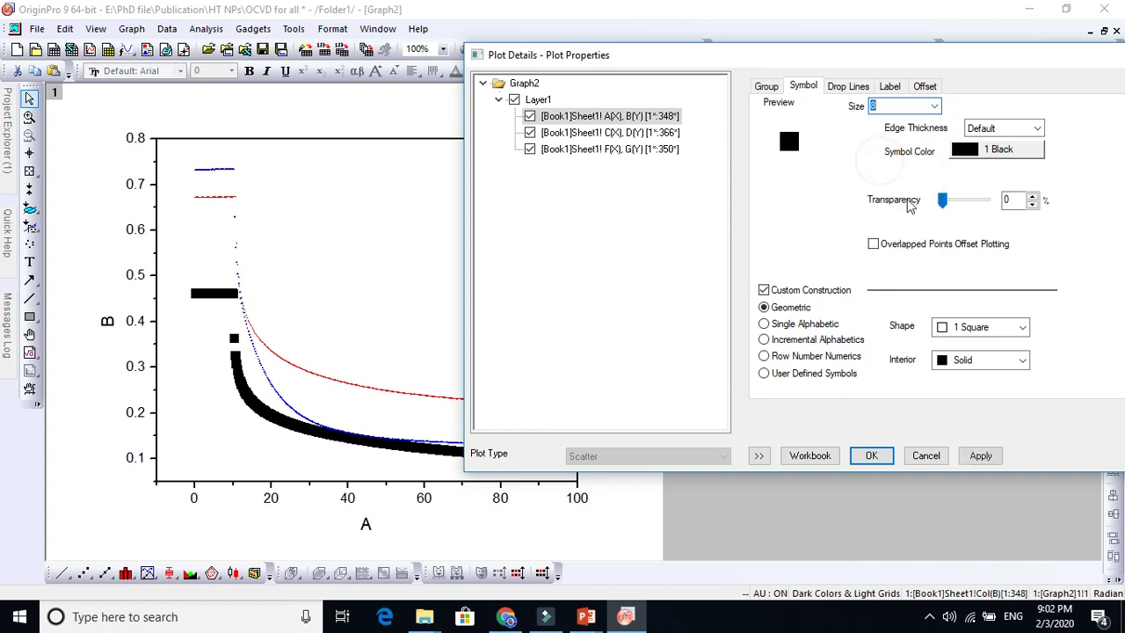
click(980, 456)
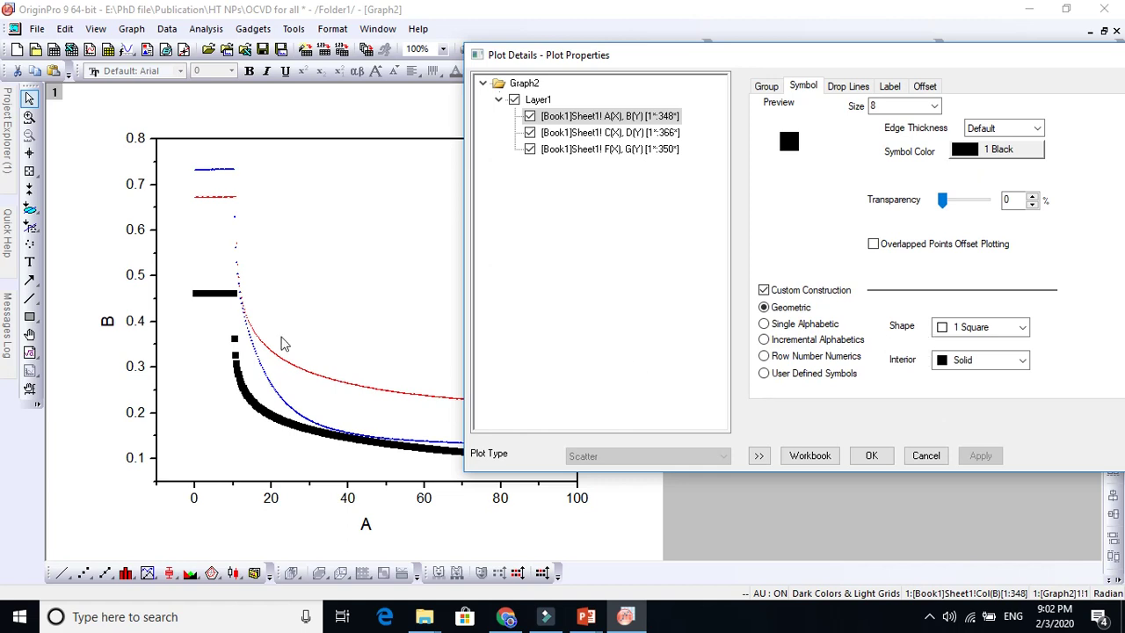
click(980, 327)
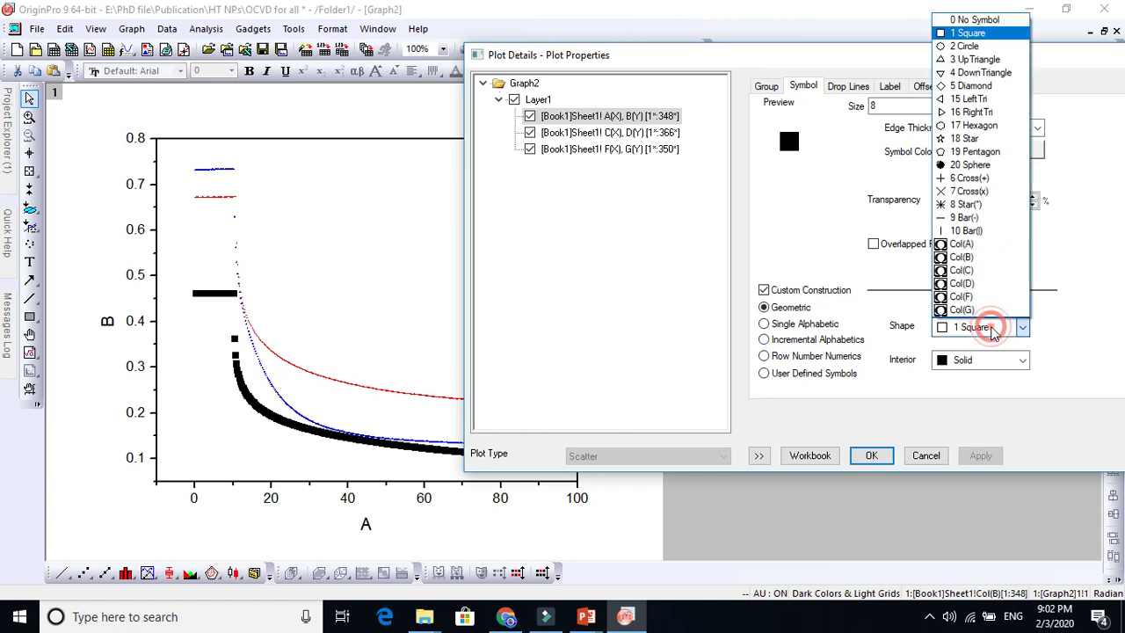
click(966, 138)
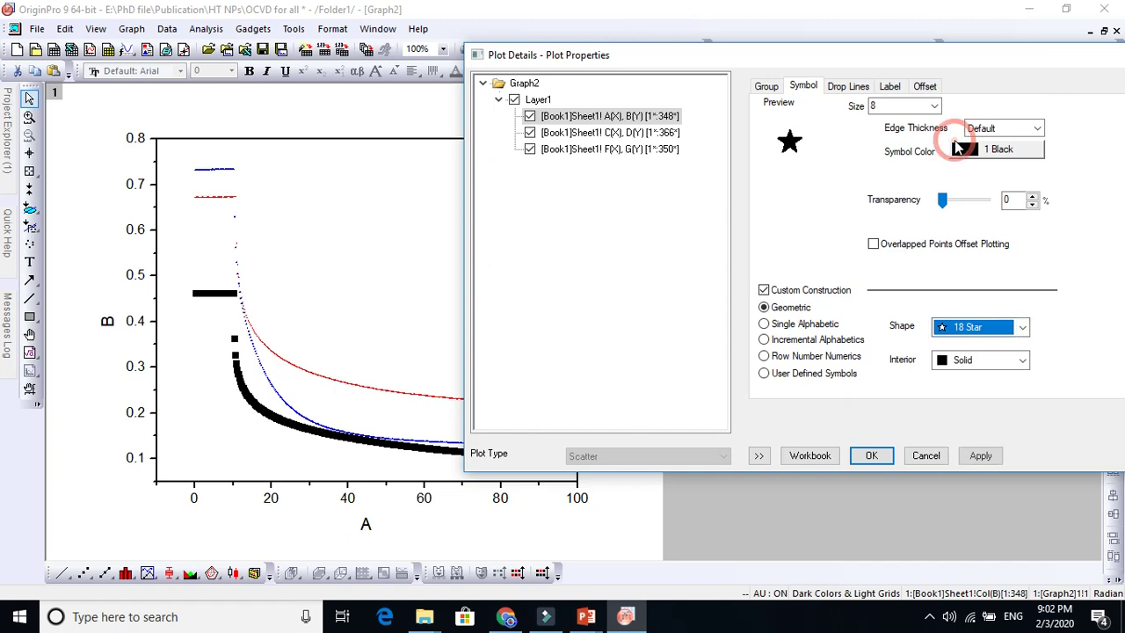
click(992, 455)
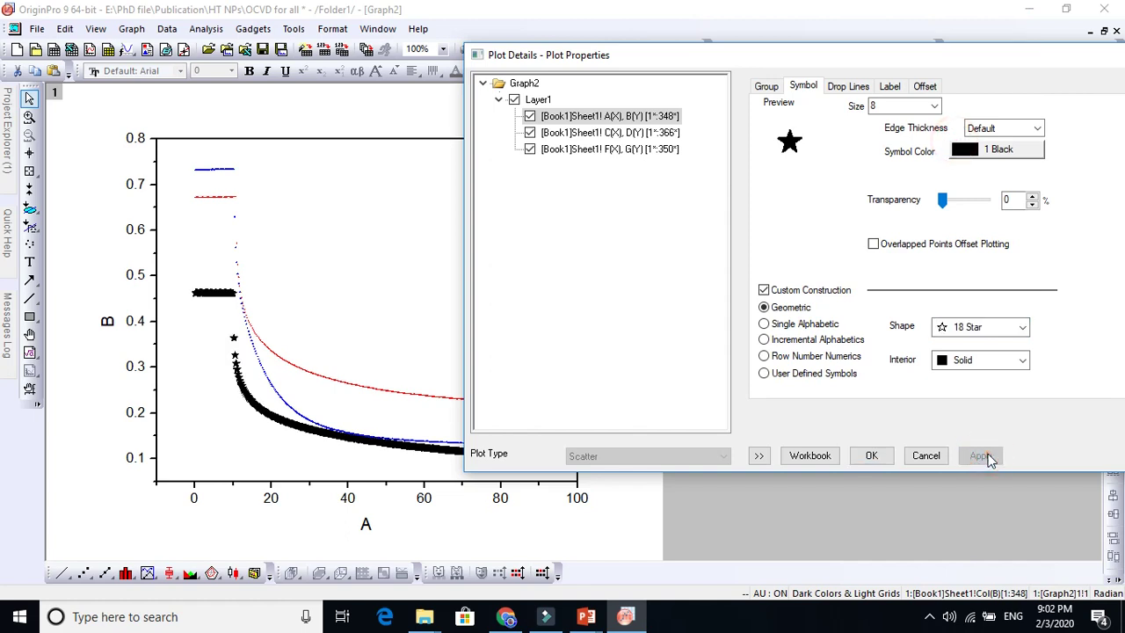
- Make the first curve's star markers hollow
click(999, 360)
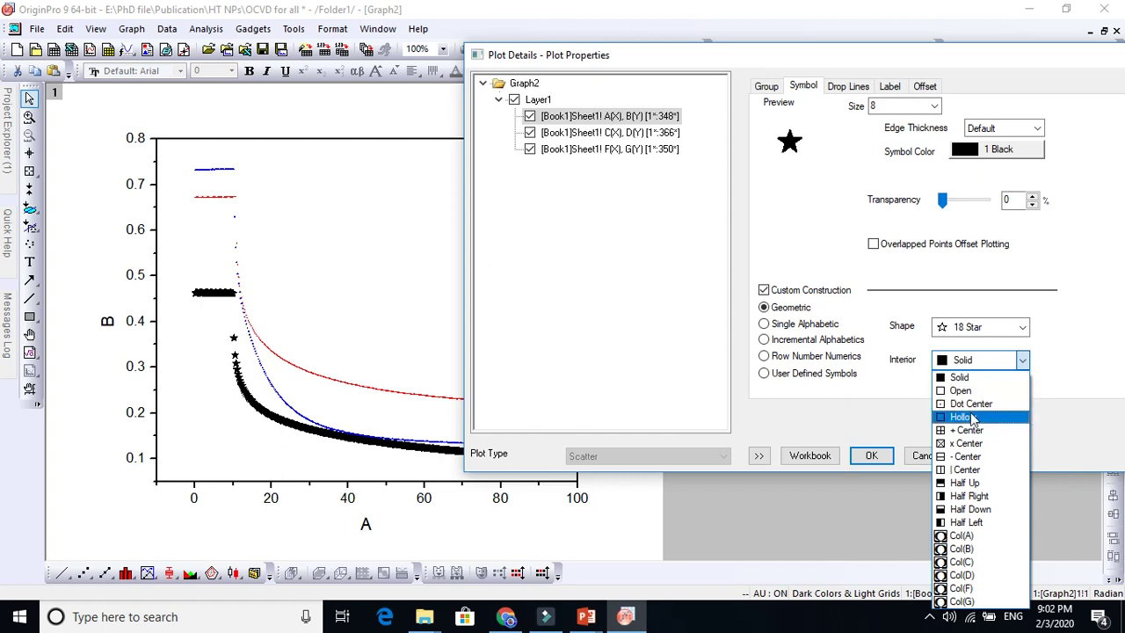
click(963, 417)
click(980, 456)
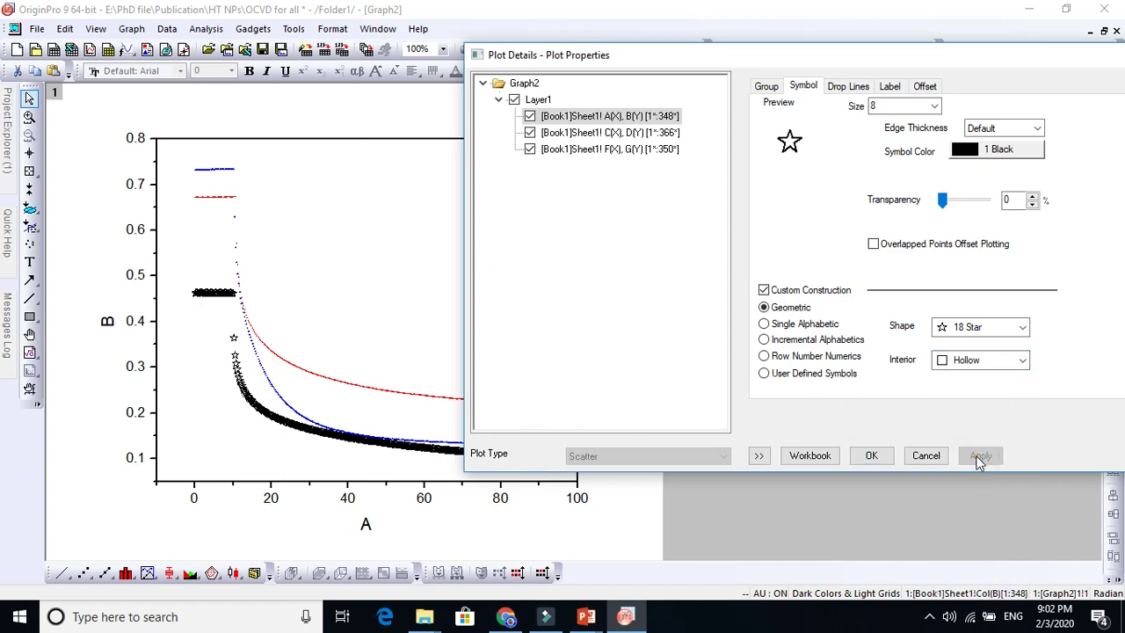
- Colour the star symbols 2 Red, after briefly trying yellow
click(1000, 151)
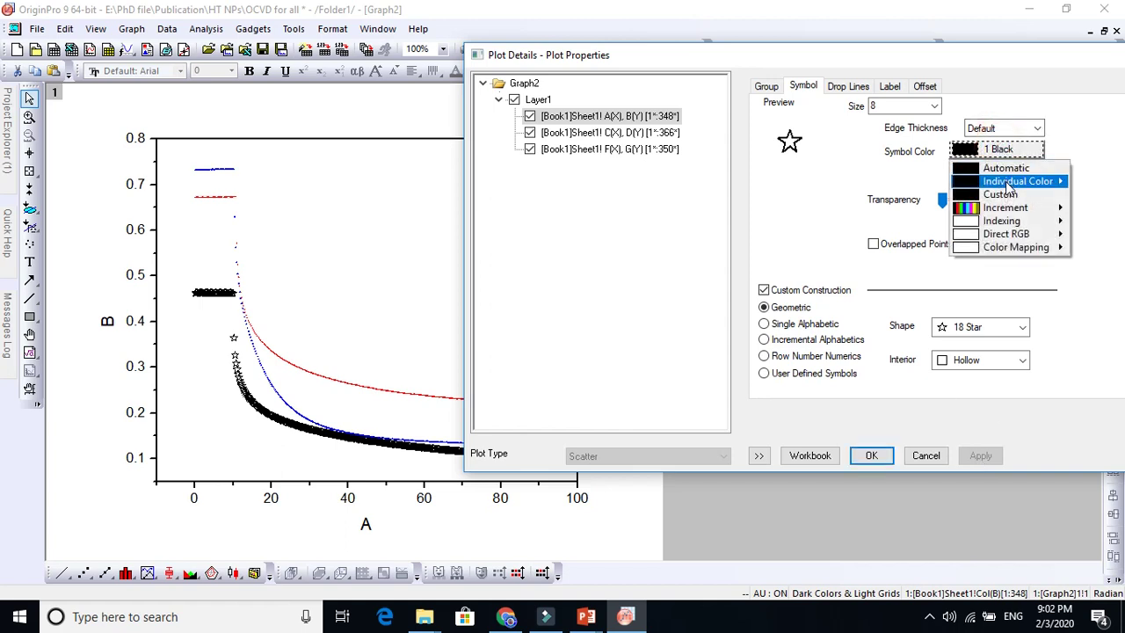
mouse_move(1006, 188)
click(883, 194)
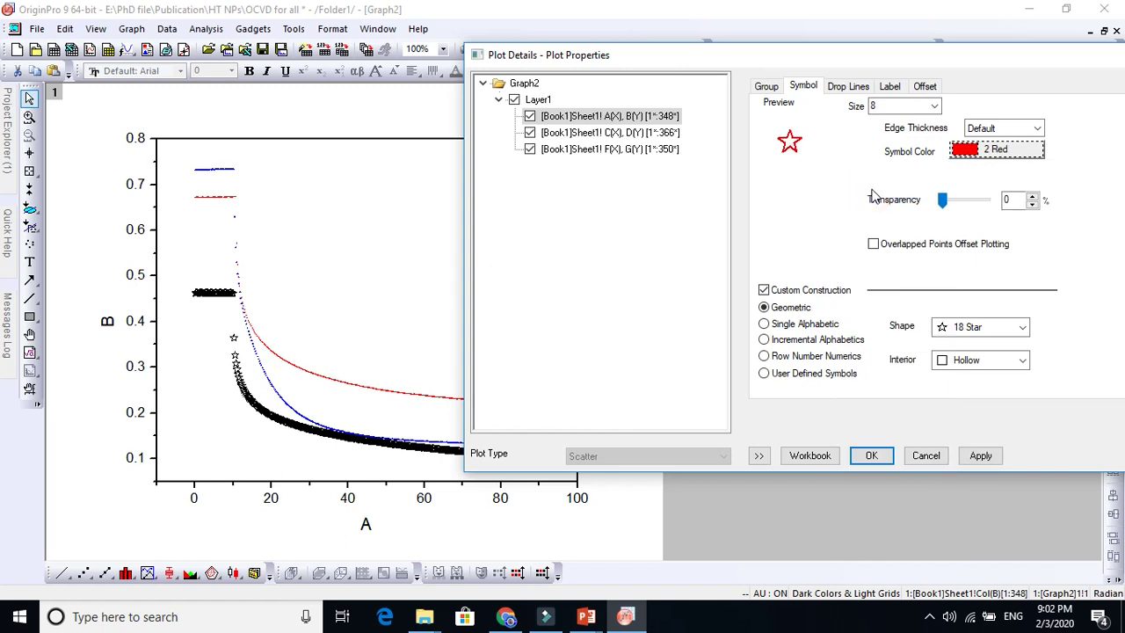
click(1011, 154)
mouse_move(1013, 187)
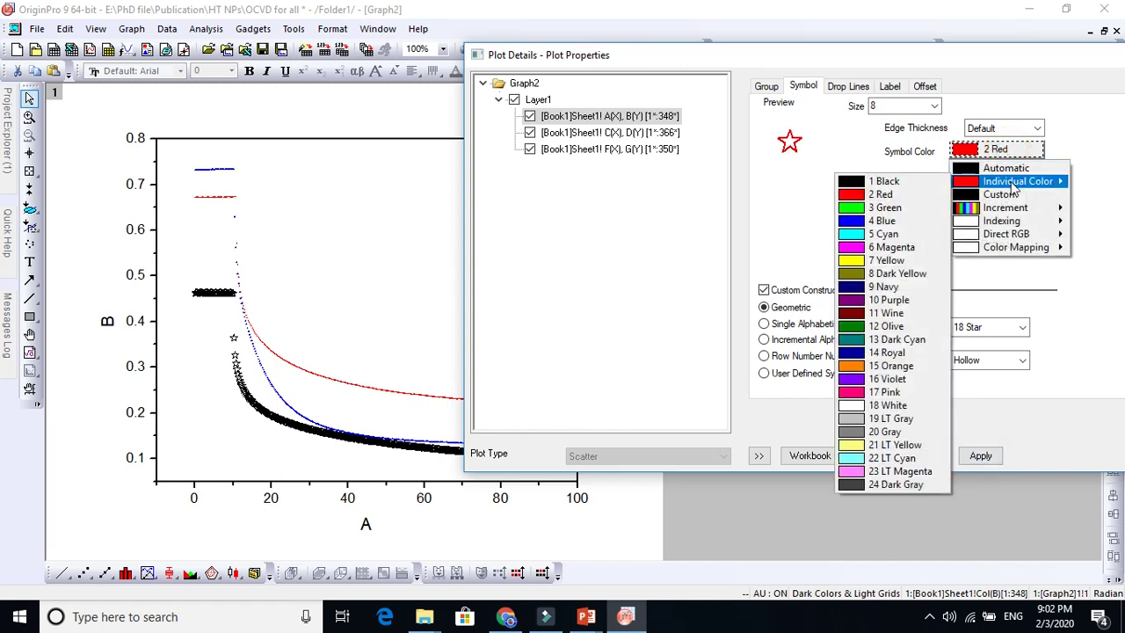
click(875, 261)
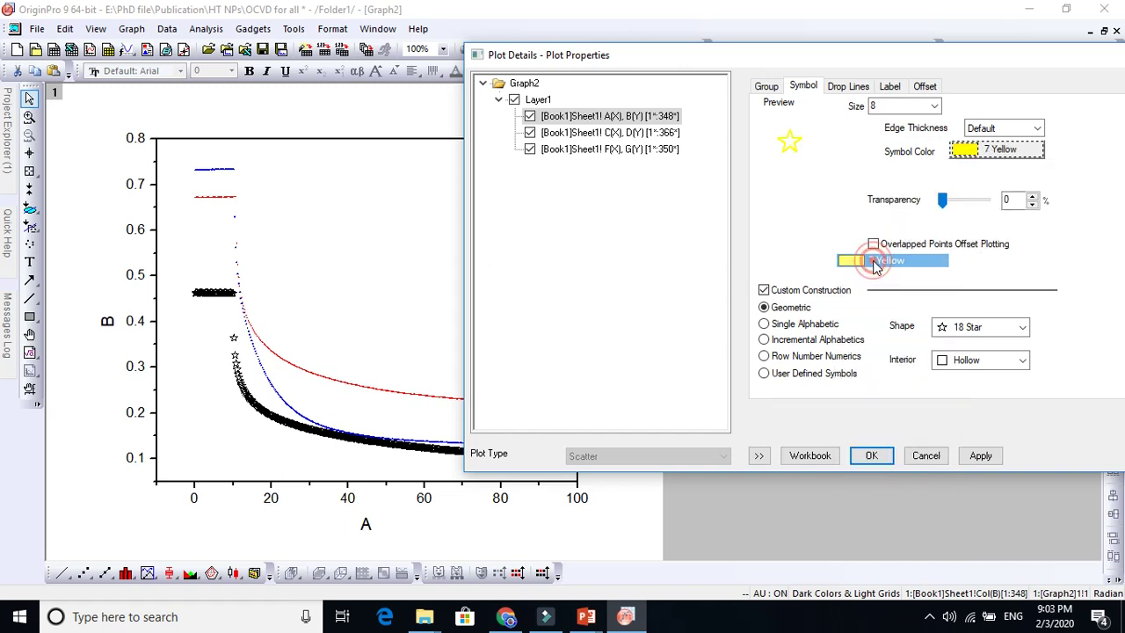
click(982, 456)
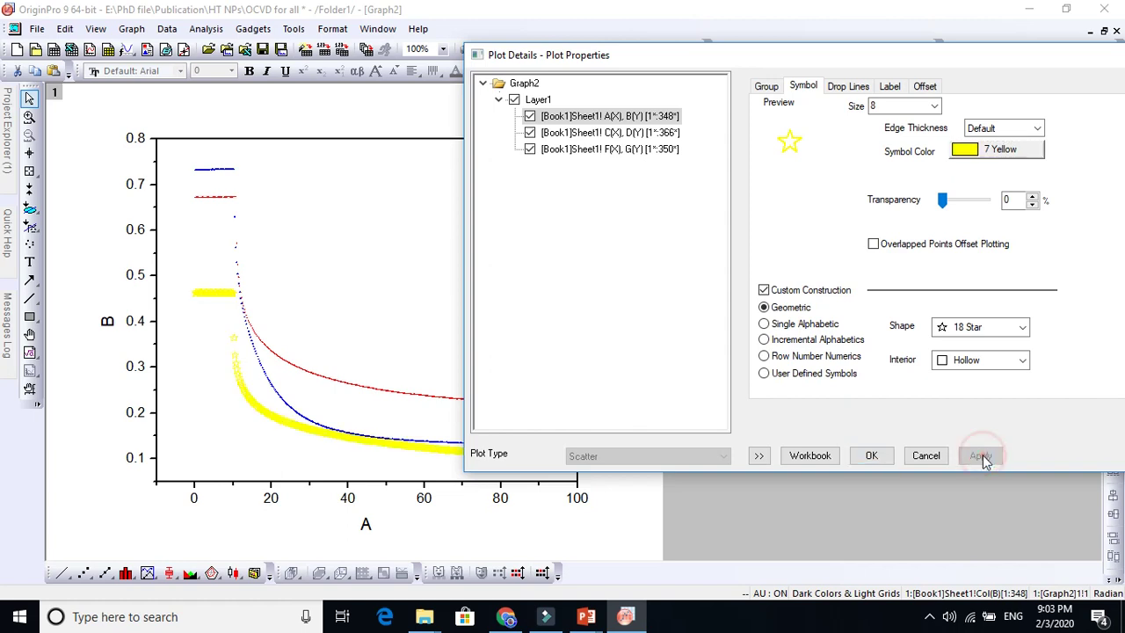
click(987, 154)
mouse_move(989, 182)
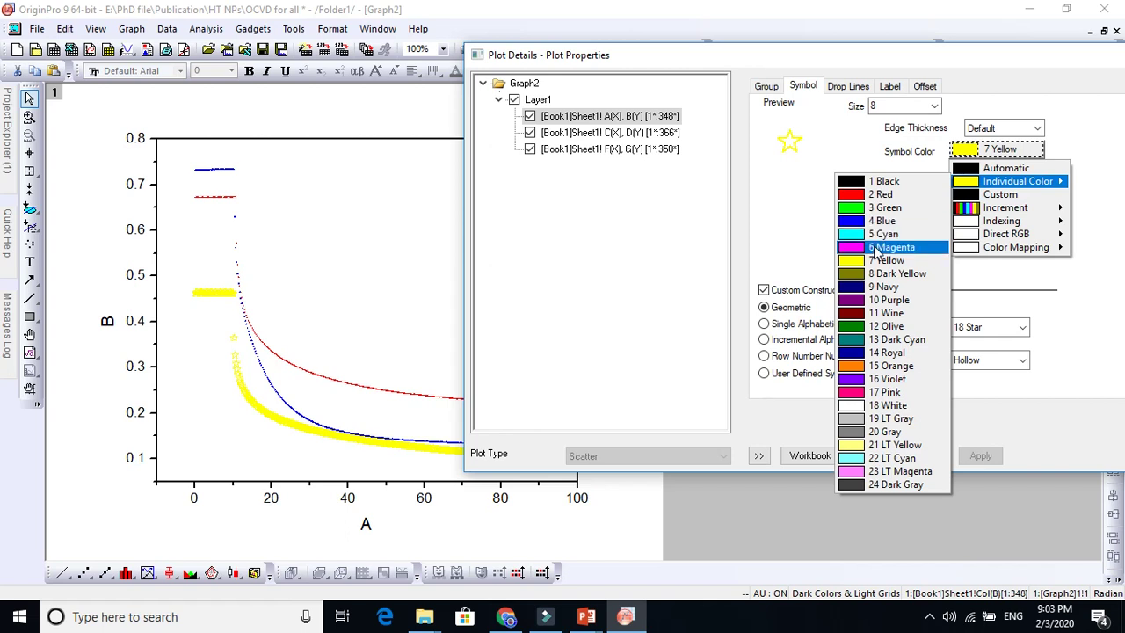
click(879, 194)
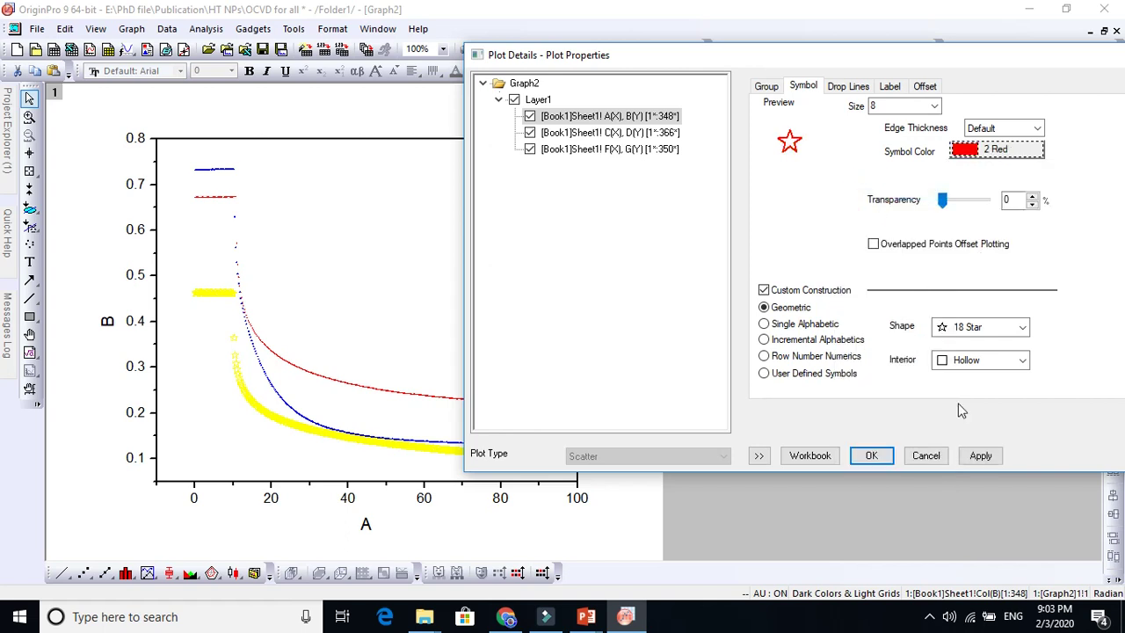
click(982, 456)
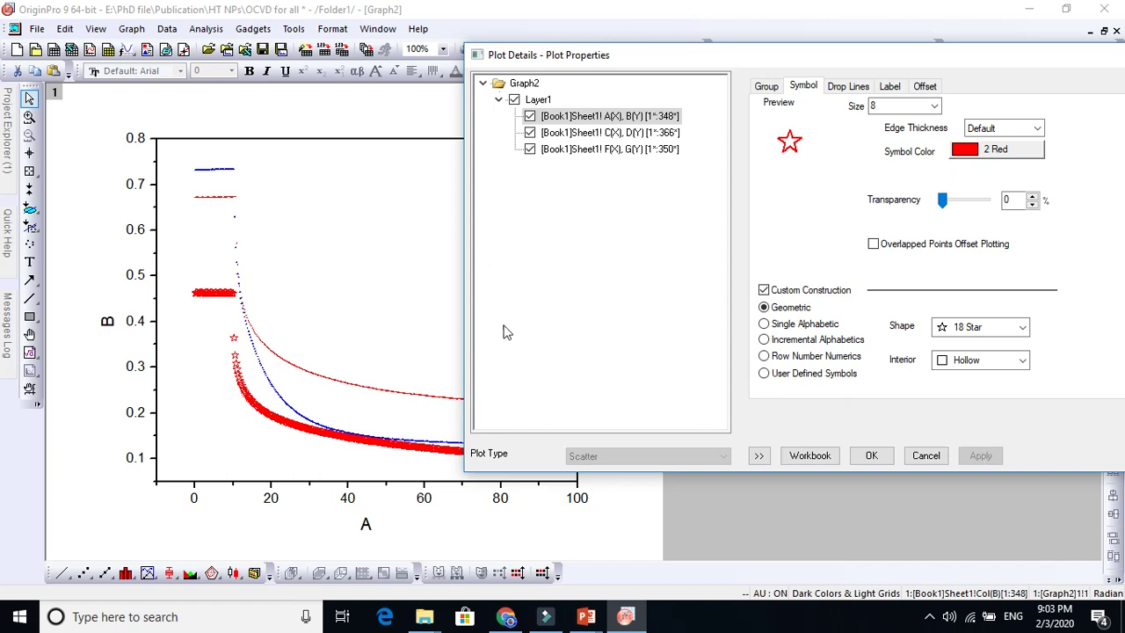
- Set the stars' edge thickness to 30, after trying 5
click(1036, 130)
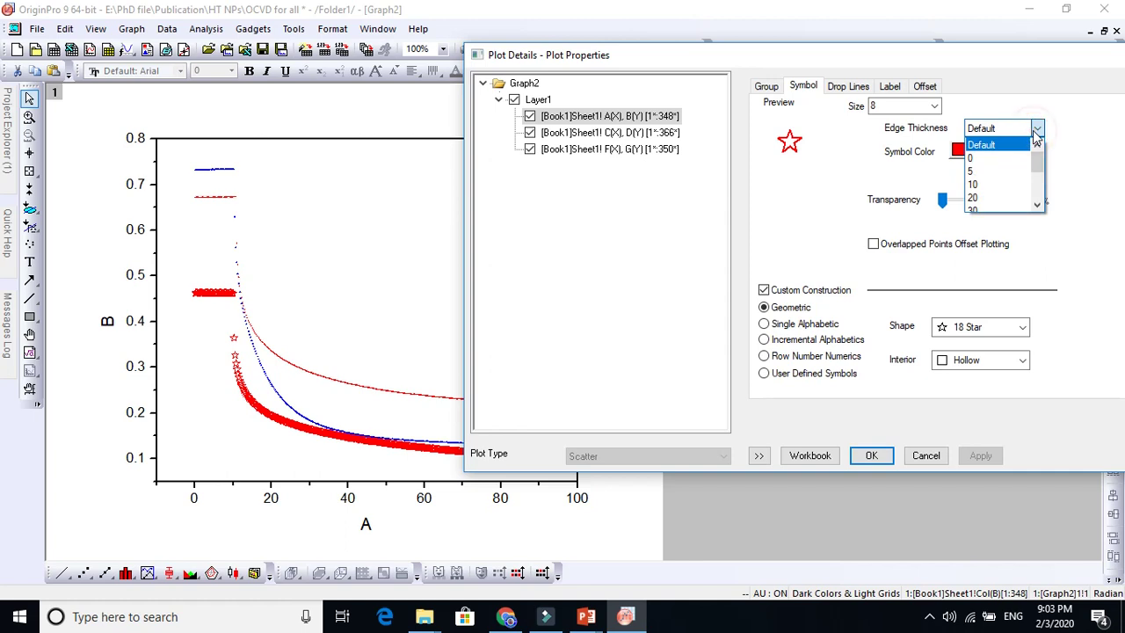
click(974, 174)
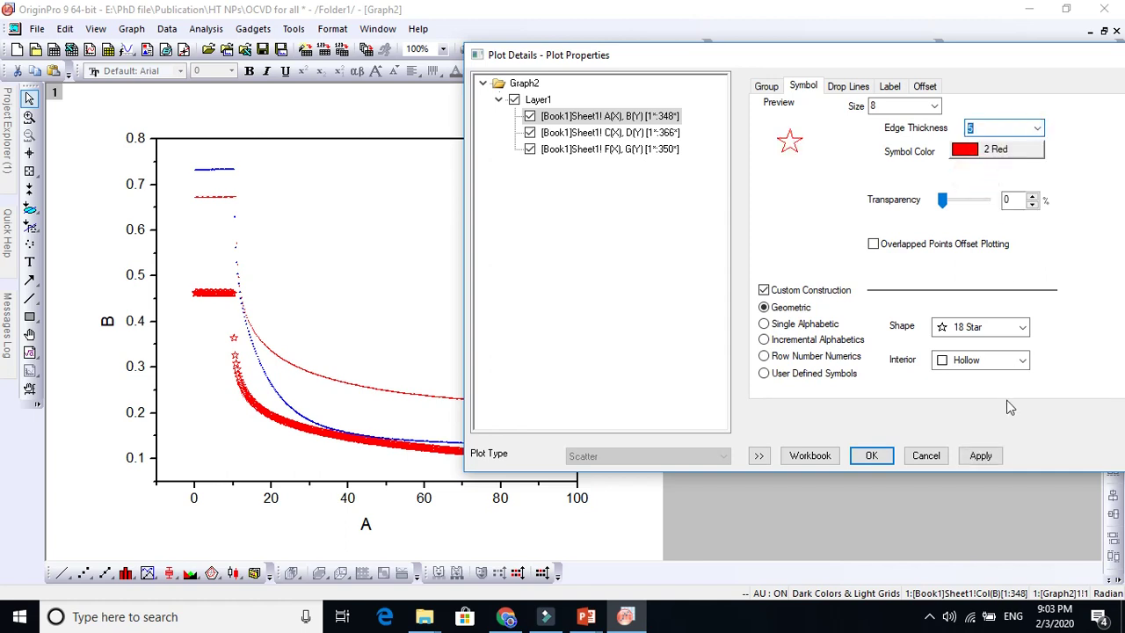
click(982, 456)
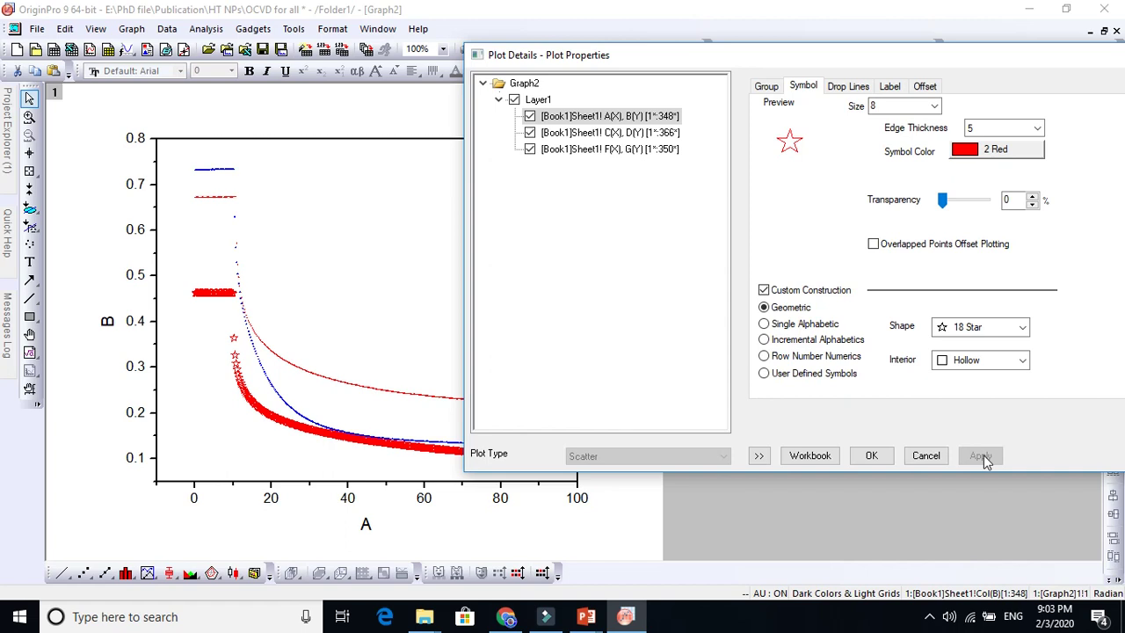
click(1037, 128)
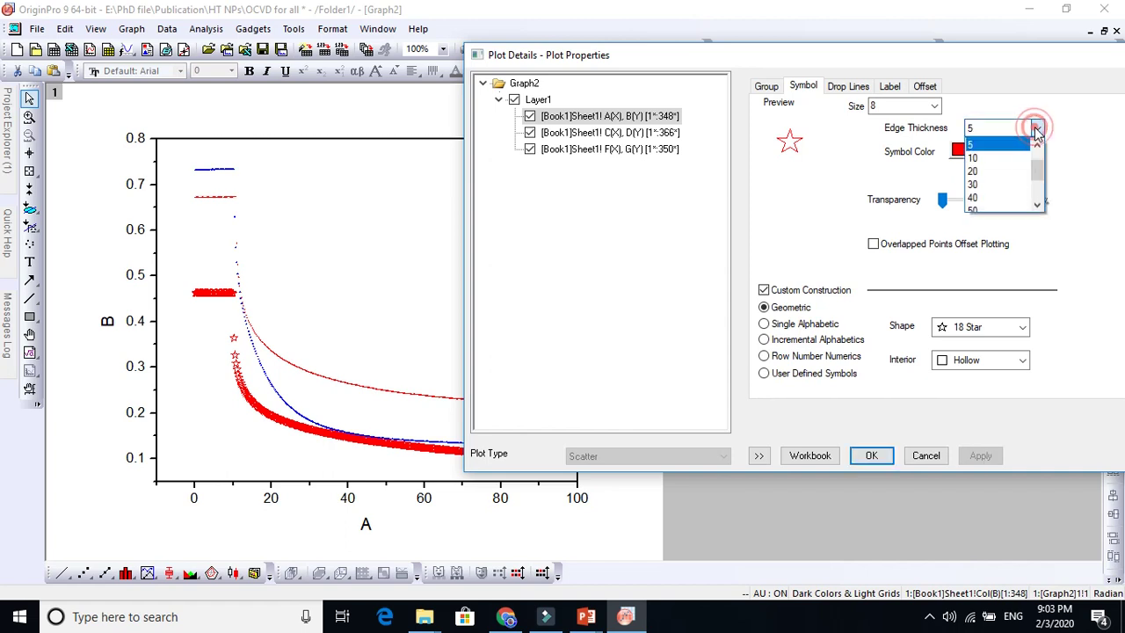
click(983, 185)
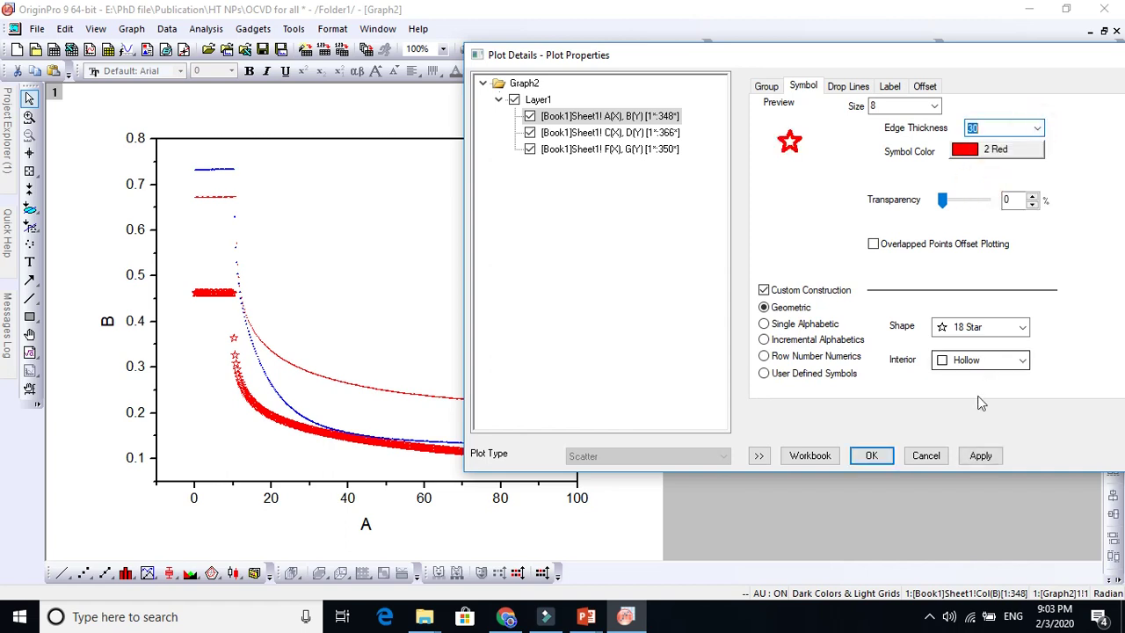
click(976, 456)
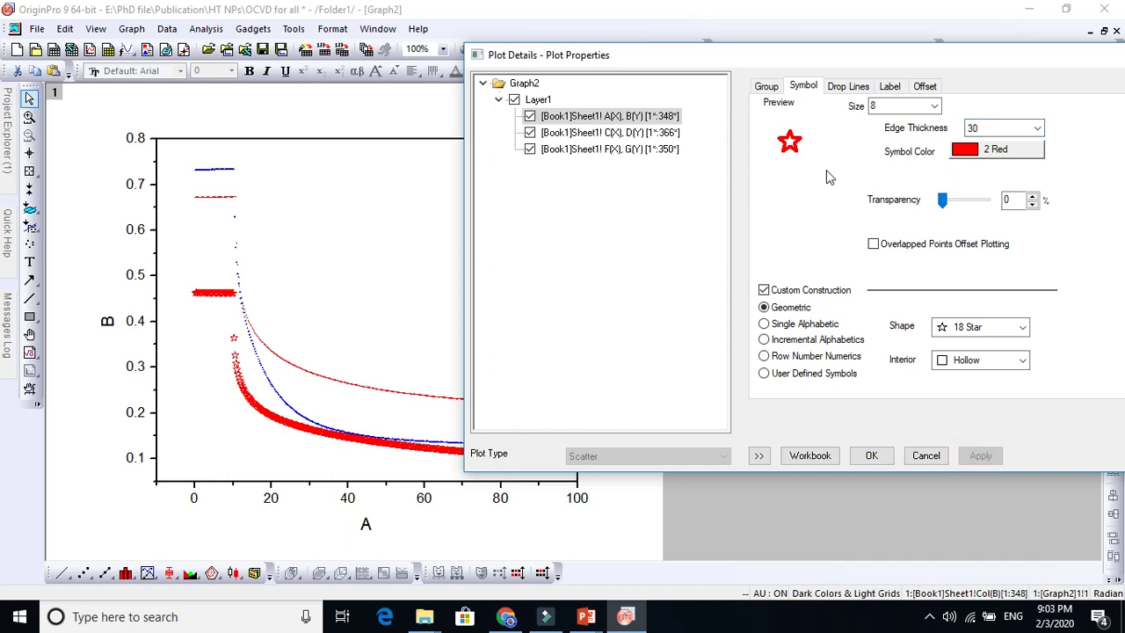
- Give the C/D curve size-5, 12 Olive, 19 Pentagon symbols
click(580, 134)
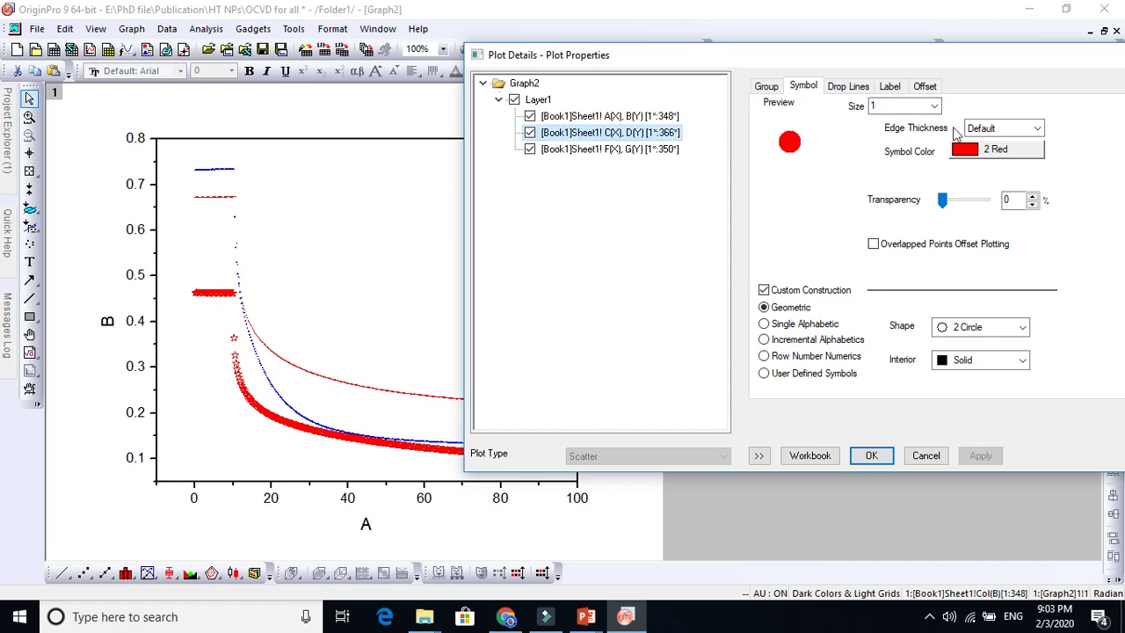
click(935, 105)
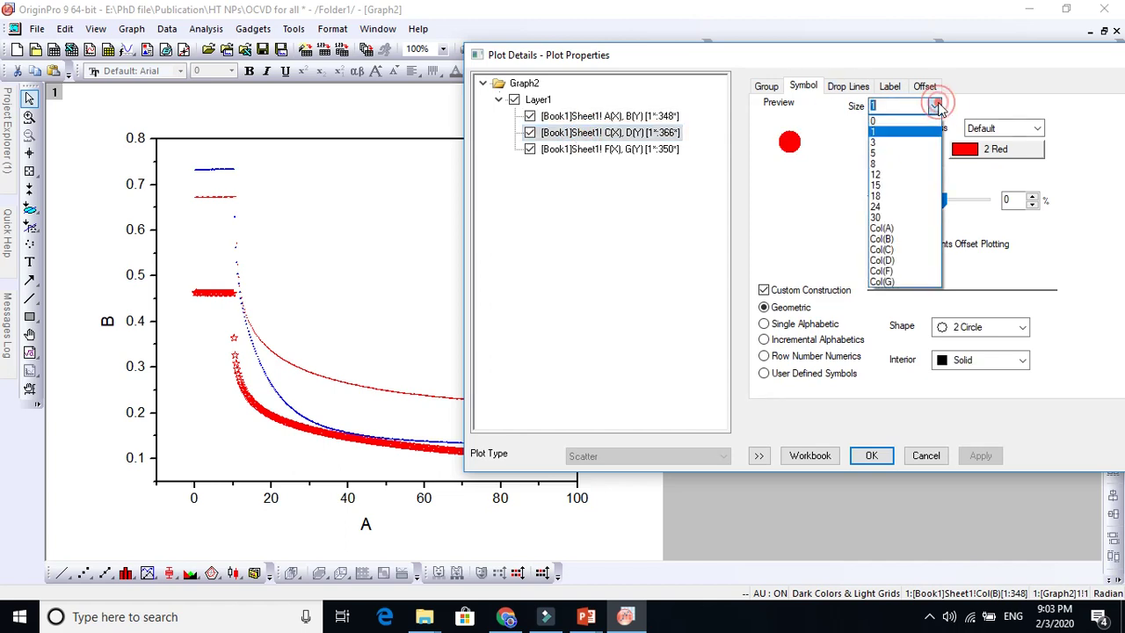
click(886, 154)
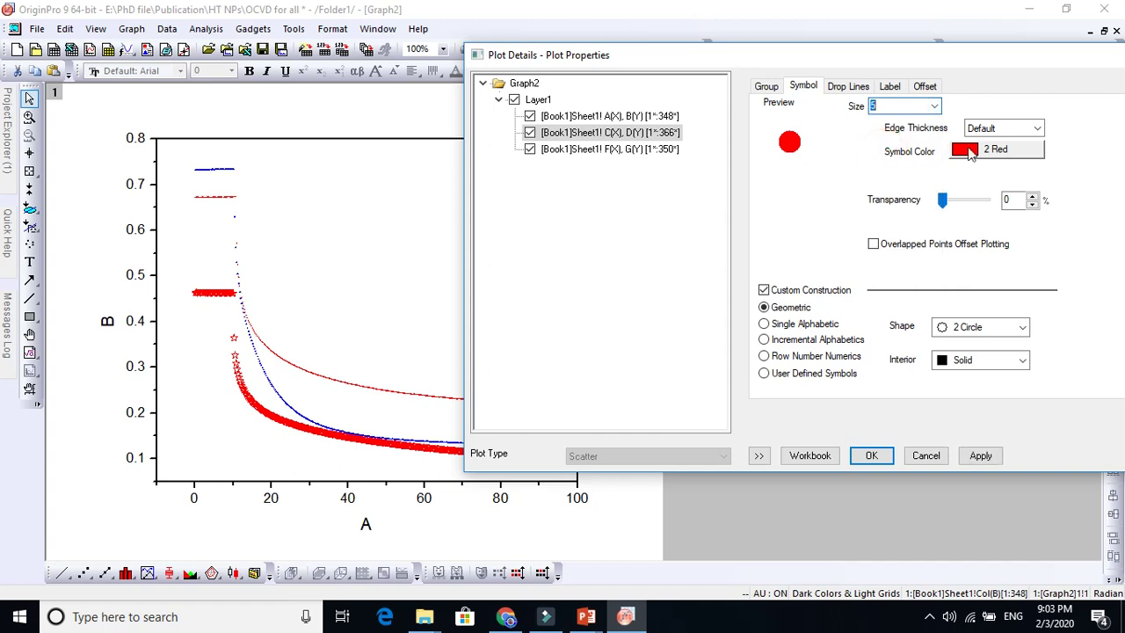
click(1003, 149)
mouse_move(1017, 181)
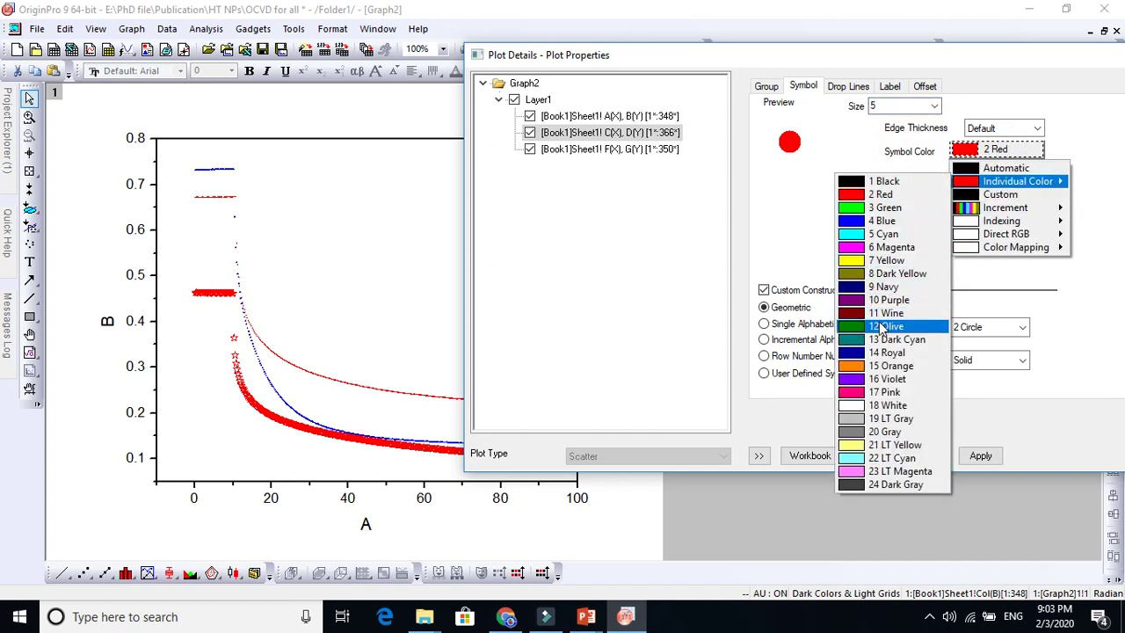
click(887, 326)
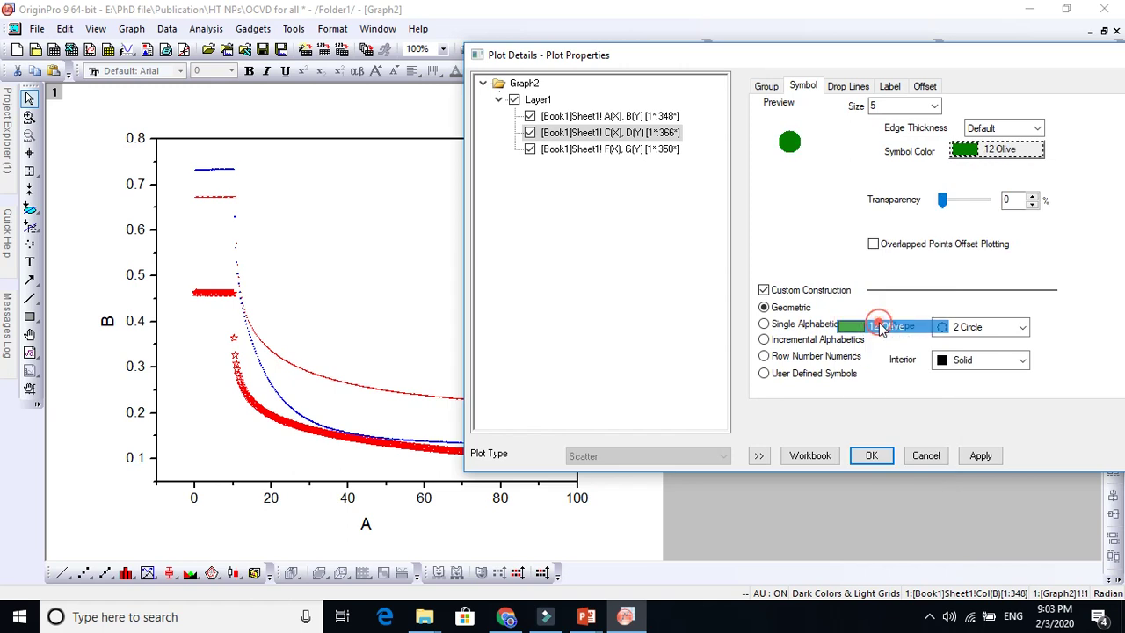
click(1022, 327)
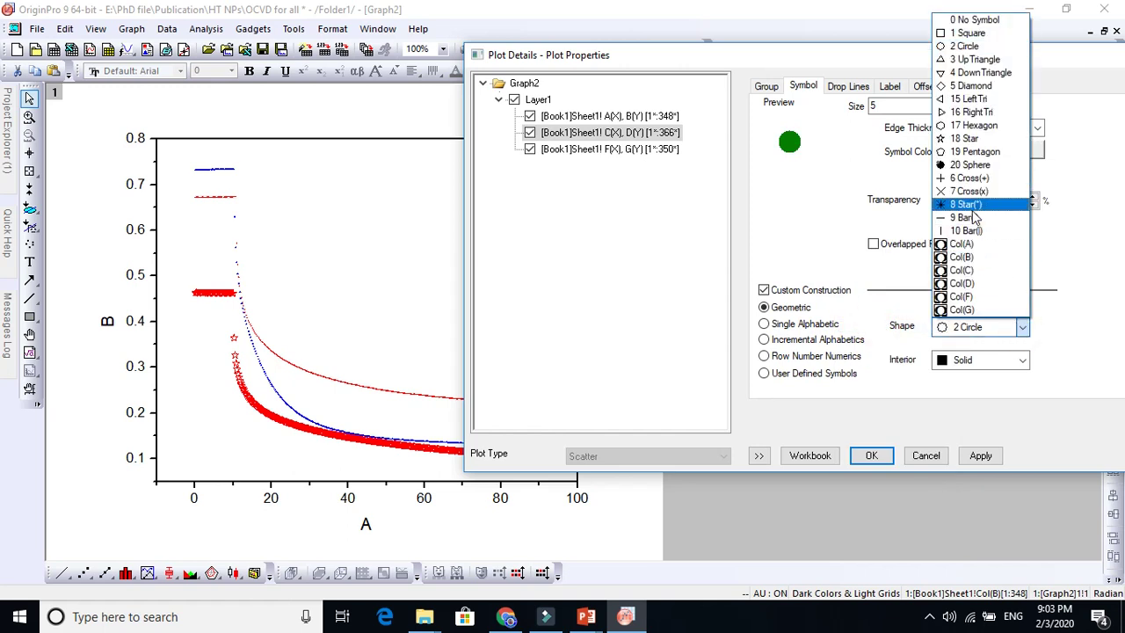
click(951, 153)
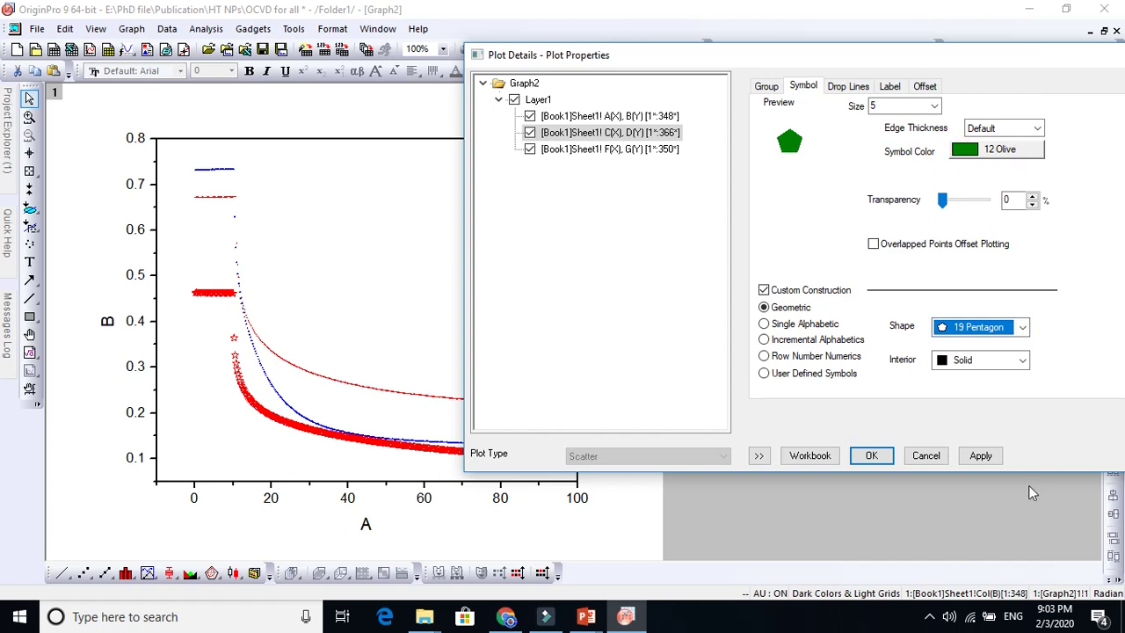
click(981, 456)
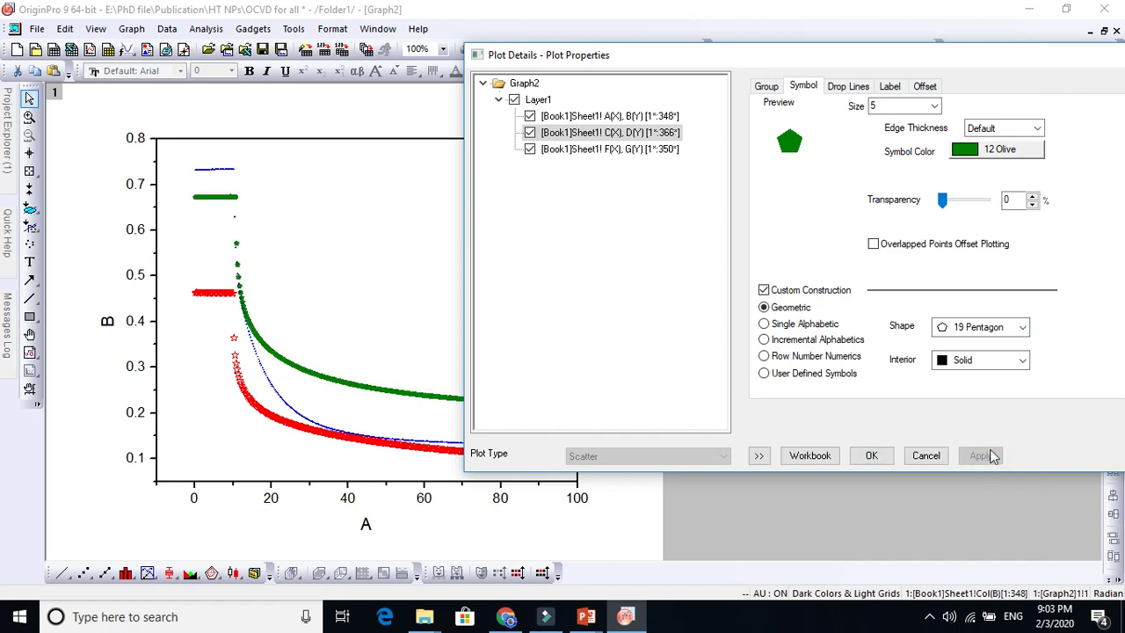
- Give the pentagons a Dot Center interior and enlarge them to size 15
click(1024, 360)
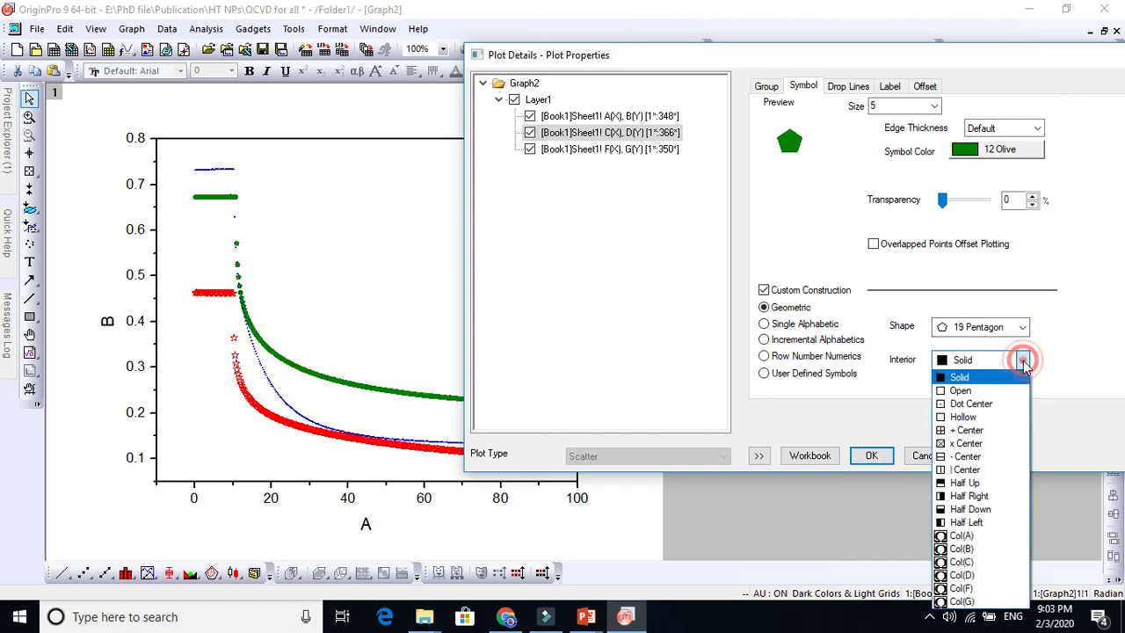
click(982, 403)
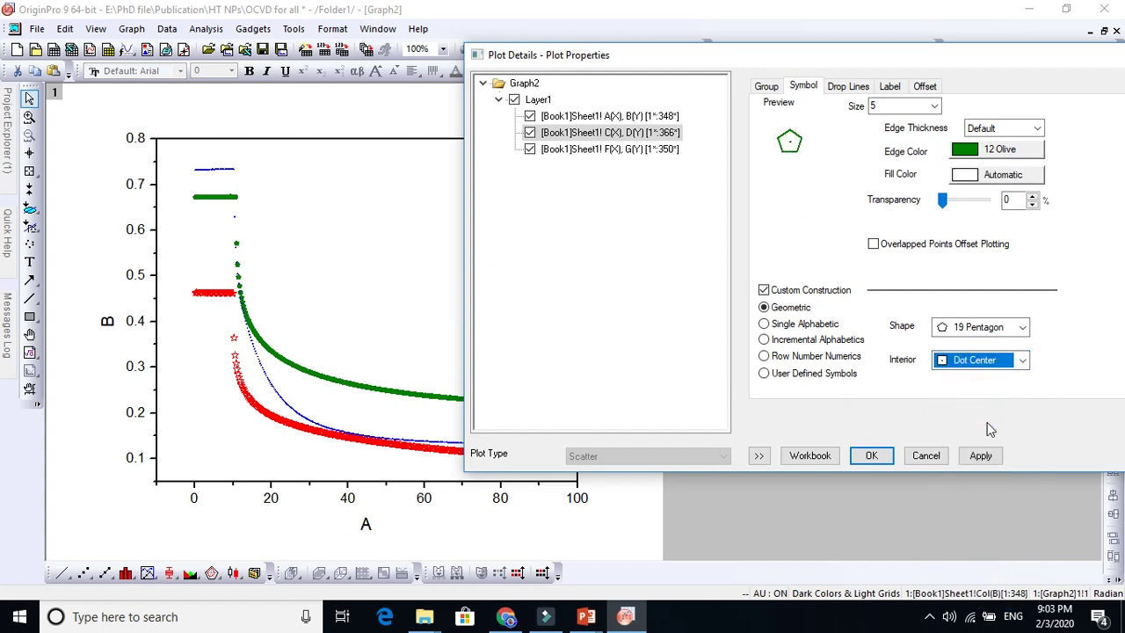
click(981, 456)
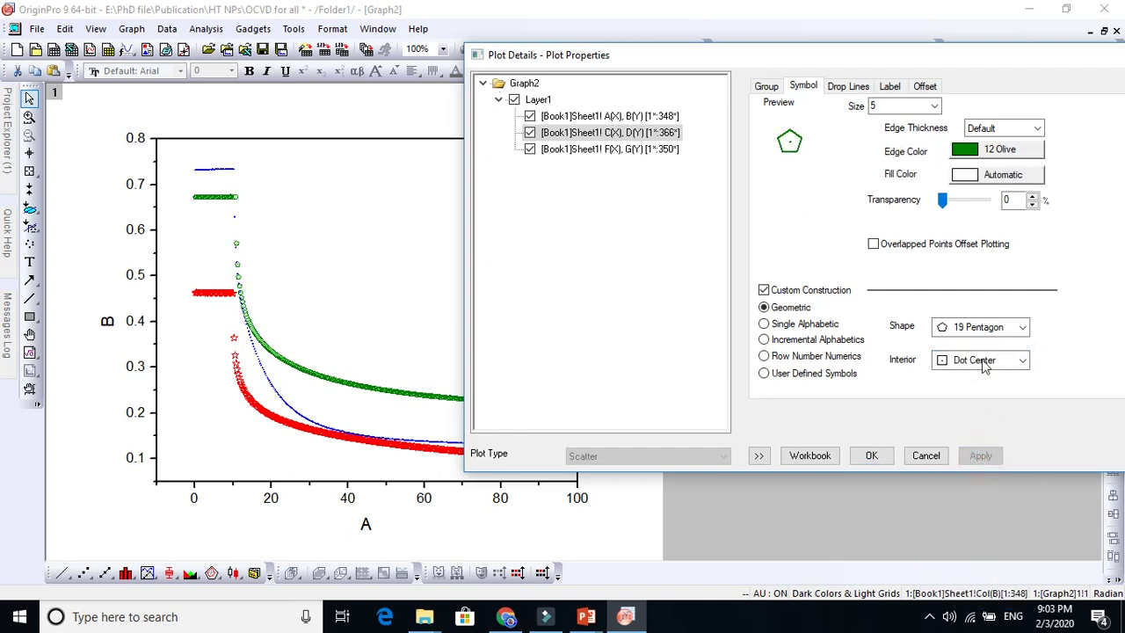
click(935, 106)
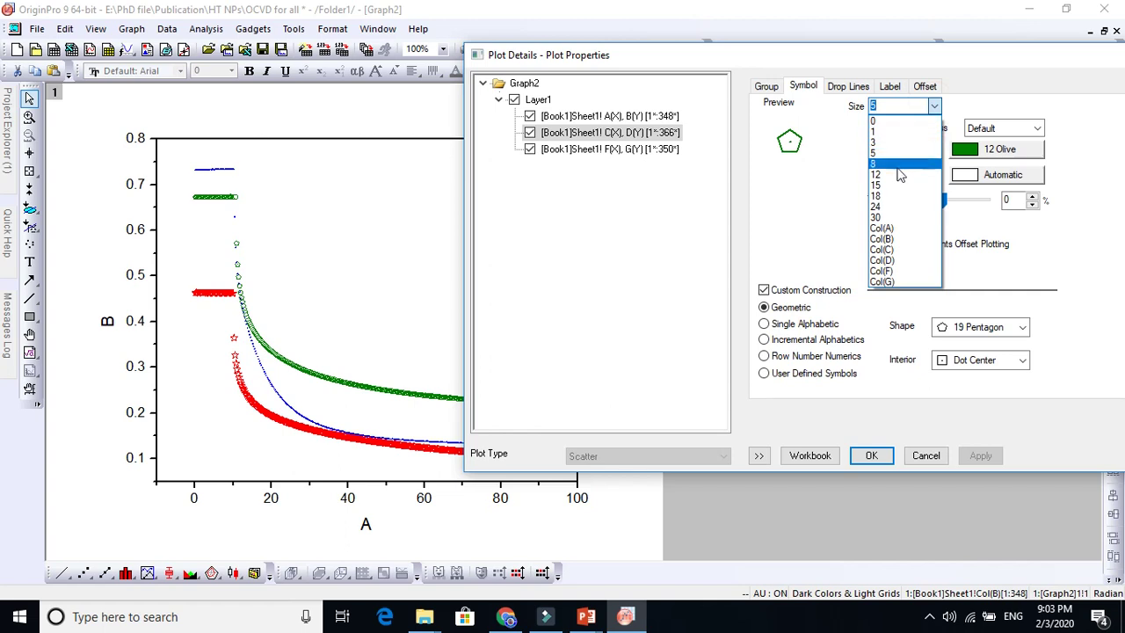
click(884, 185)
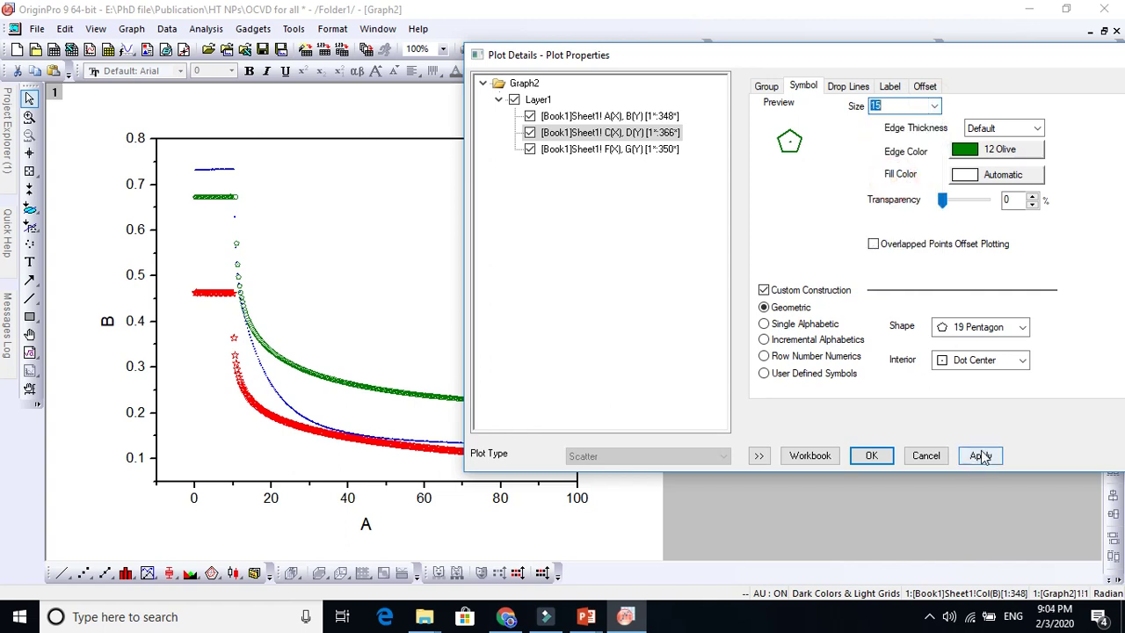
click(981, 456)
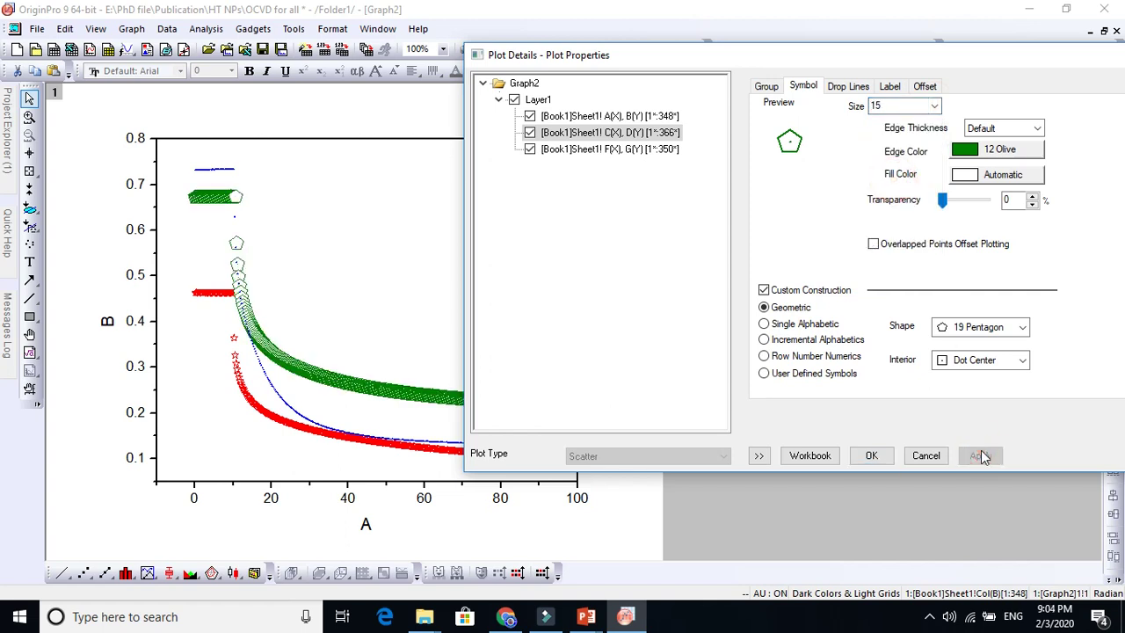
- Make the F/G curve's triangles orange at size 12
click(603, 150)
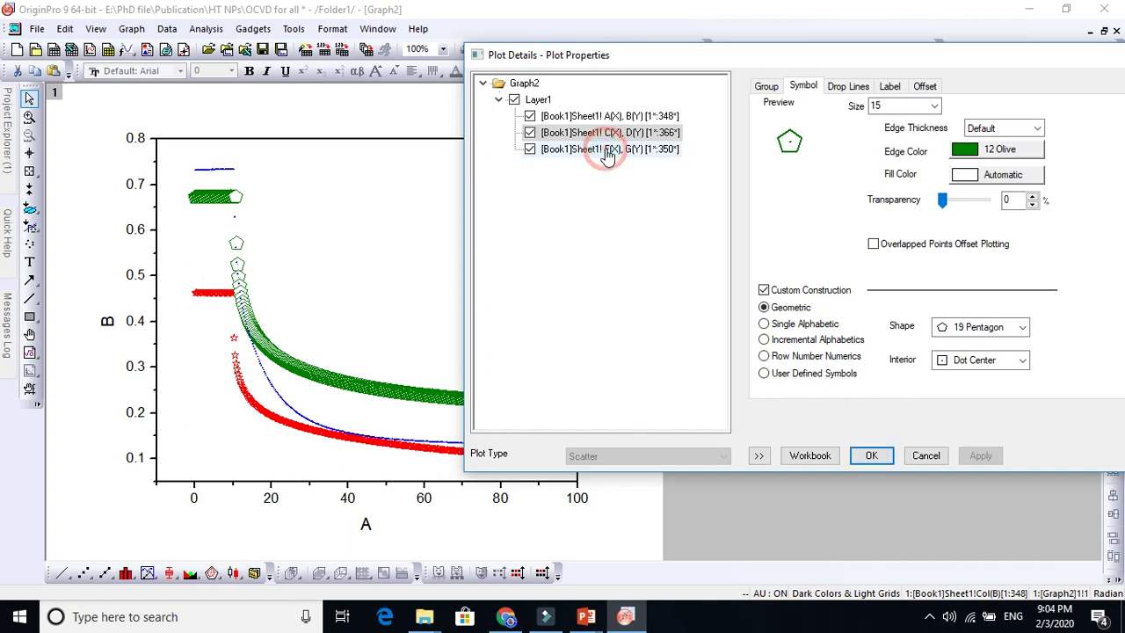
click(934, 106)
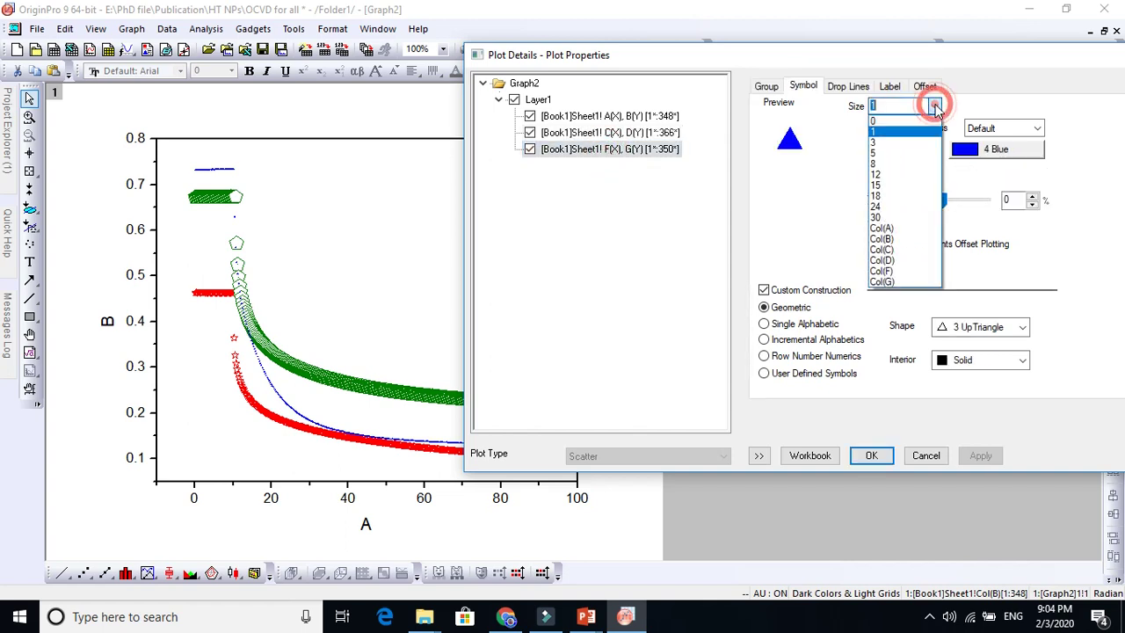
click(877, 175)
click(987, 464)
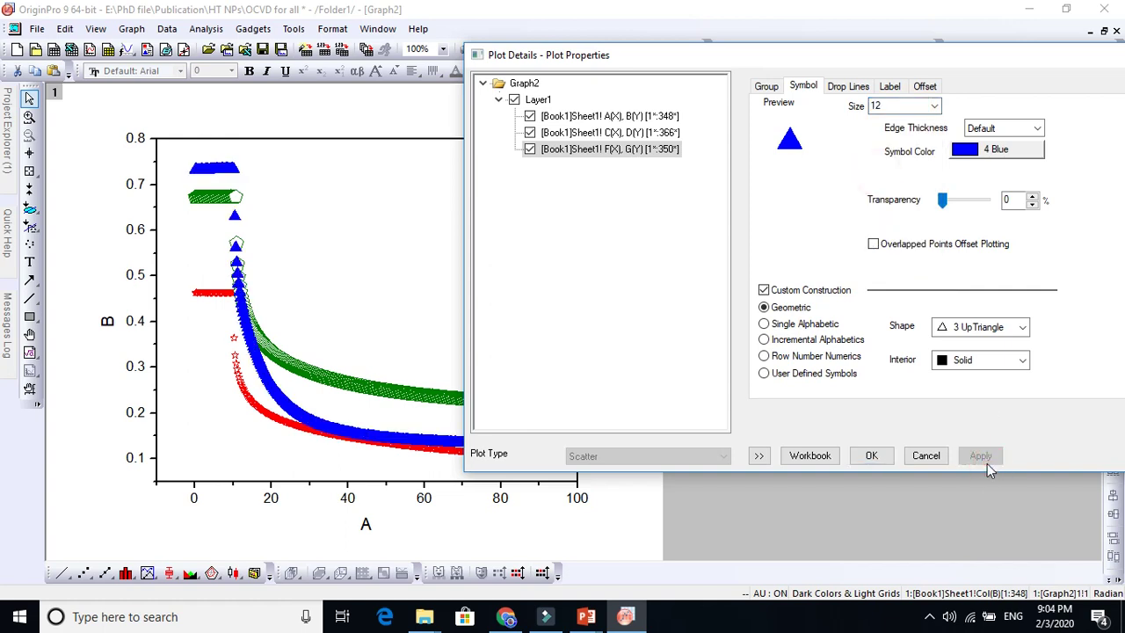
click(1020, 151)
mouse_move(1029, 181)
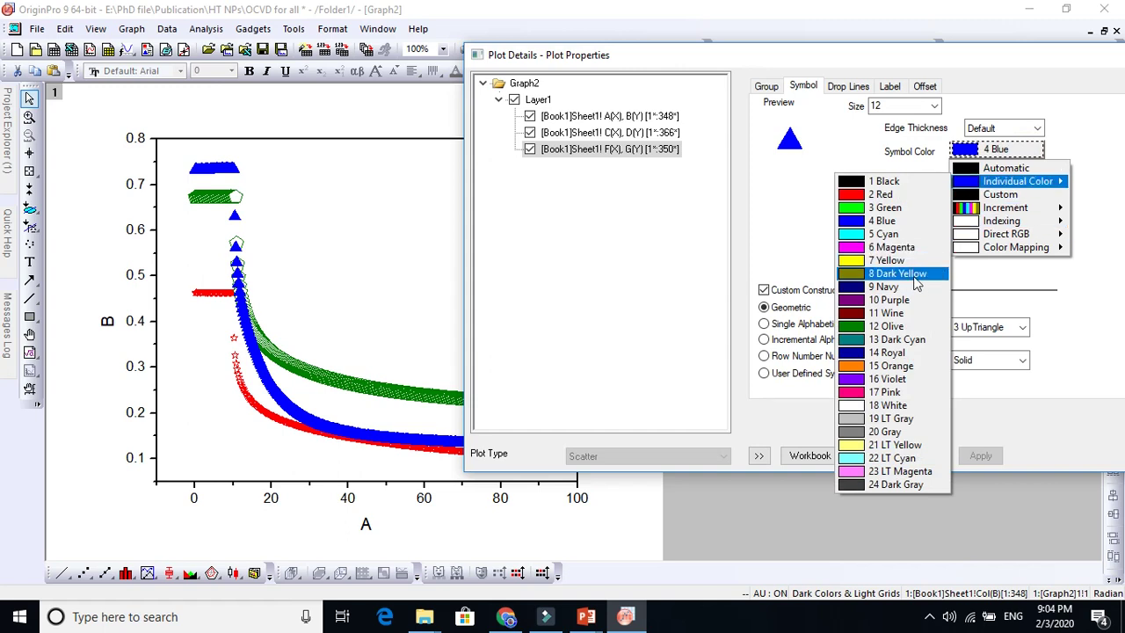
click(883, 367)
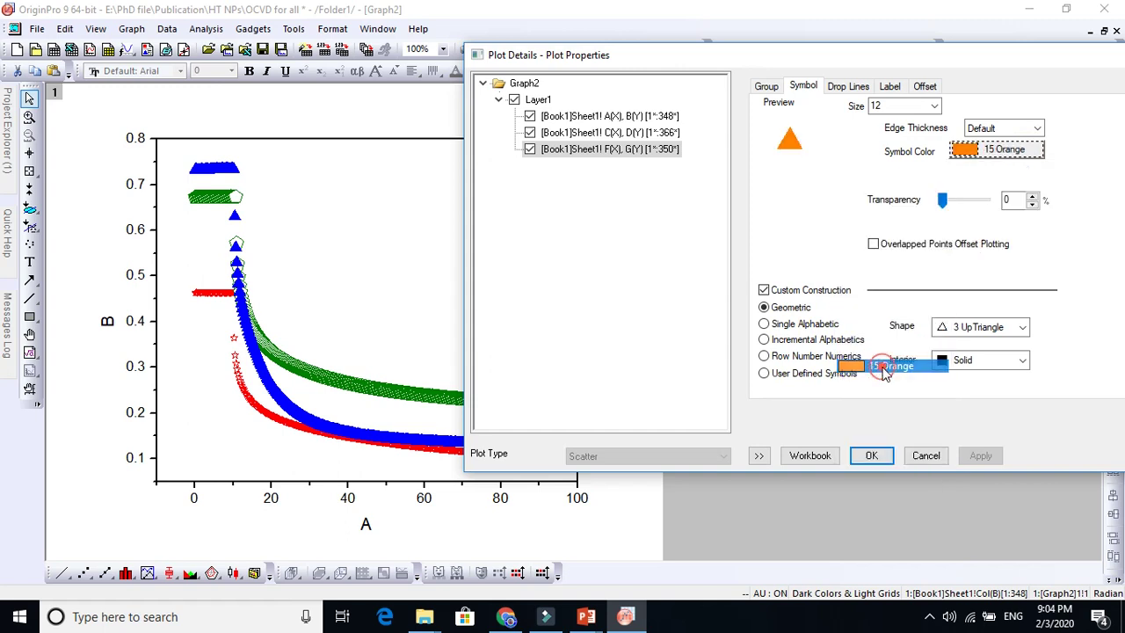
click(983, 457)
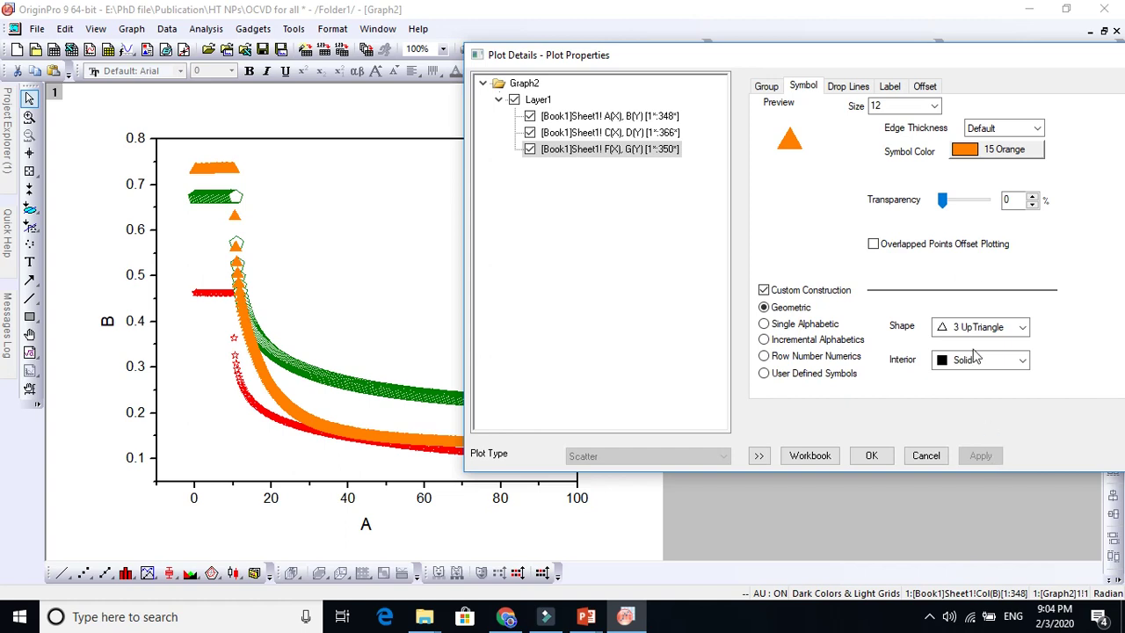
- Change the orange symbols to Half Up, 5 Diamond shape at size 8
click(1000, 361)
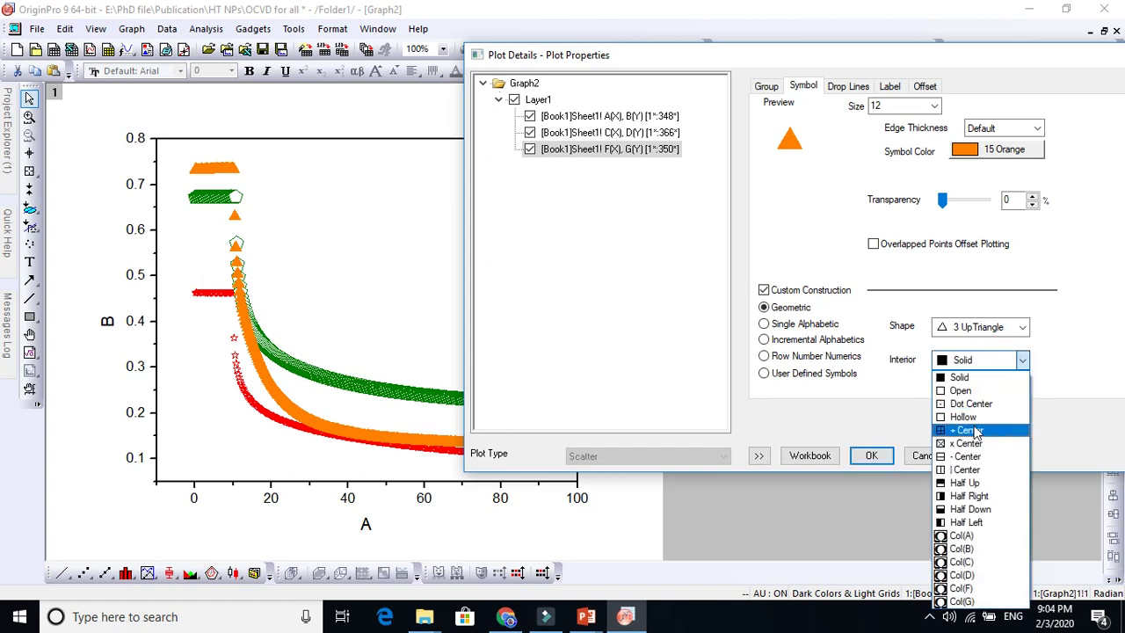
click(964, 484)
click(991, 331)
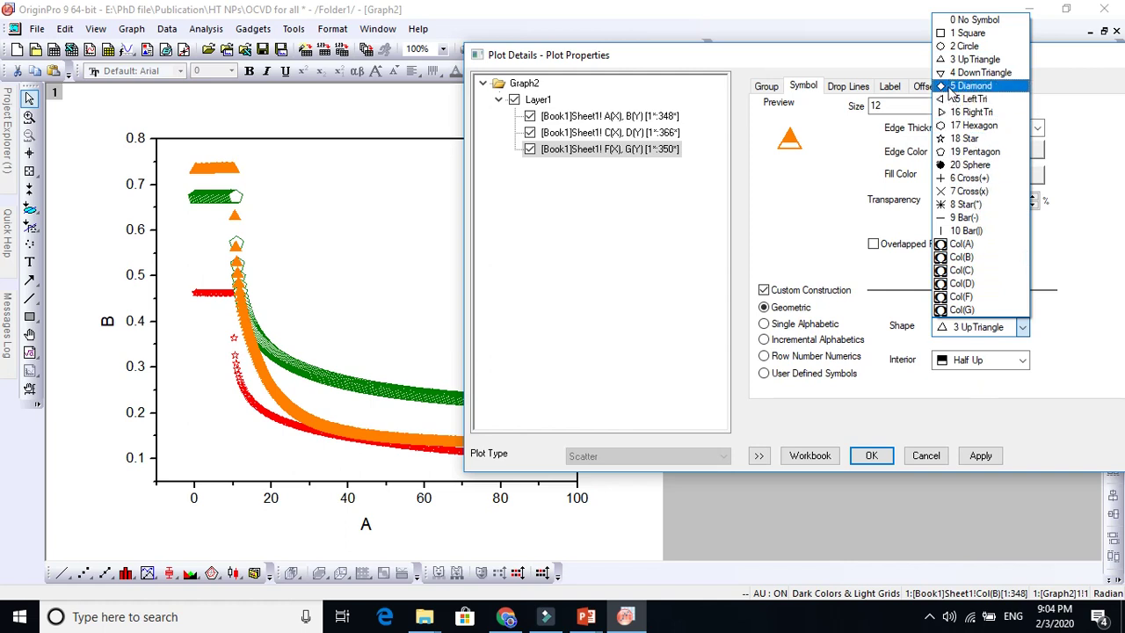
click(951, 89)
click(994, 459)
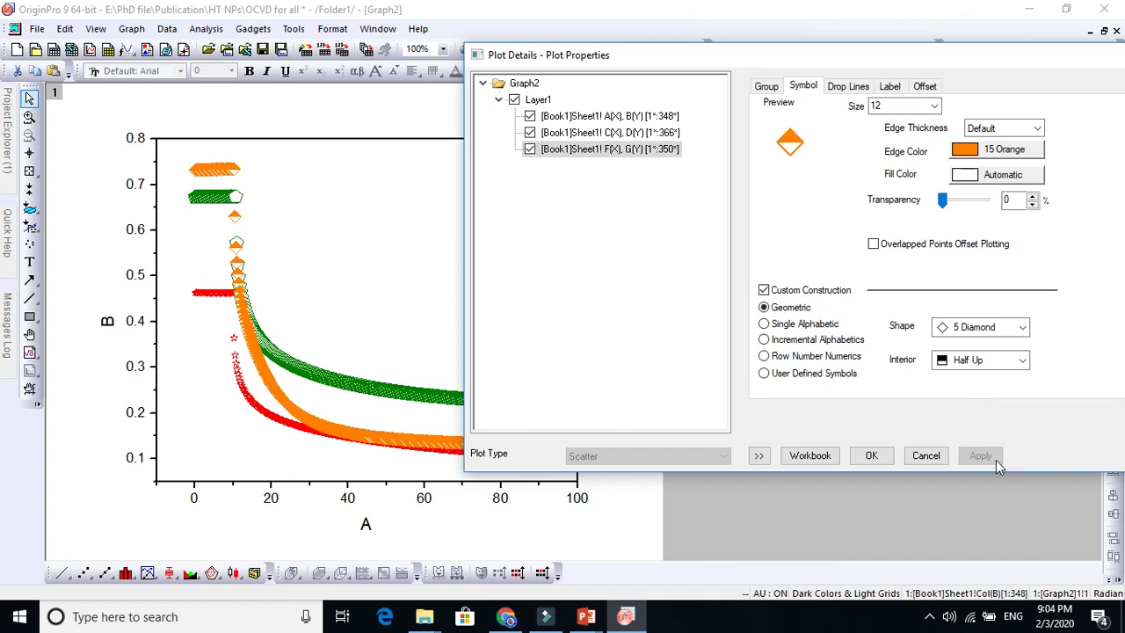
click(934, 106)
click(898, 165)
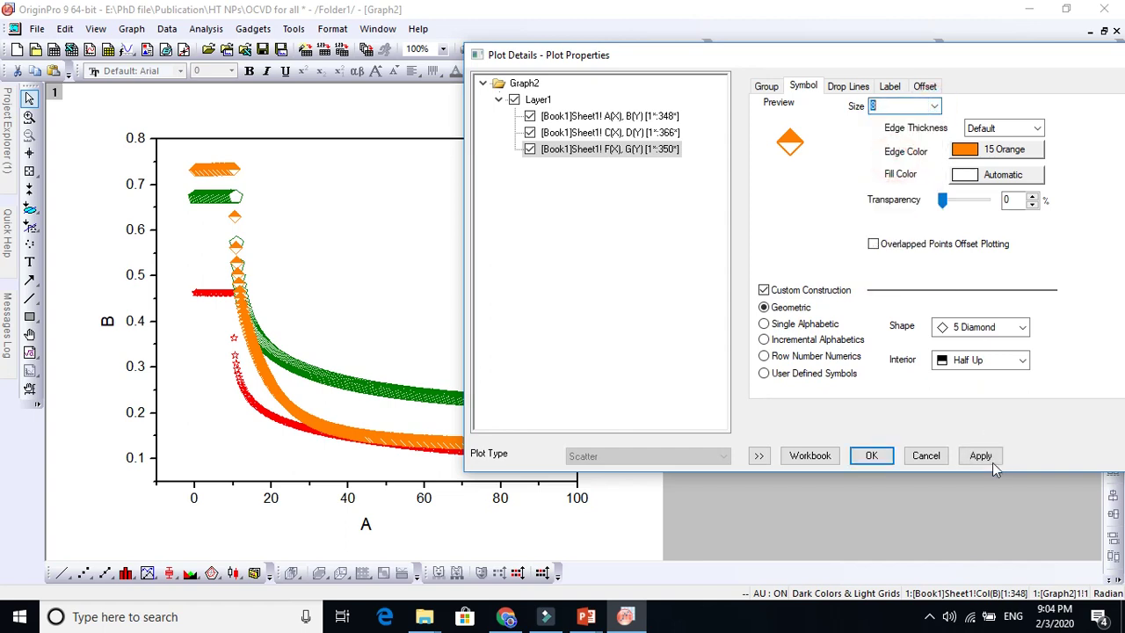
click(982, 457)
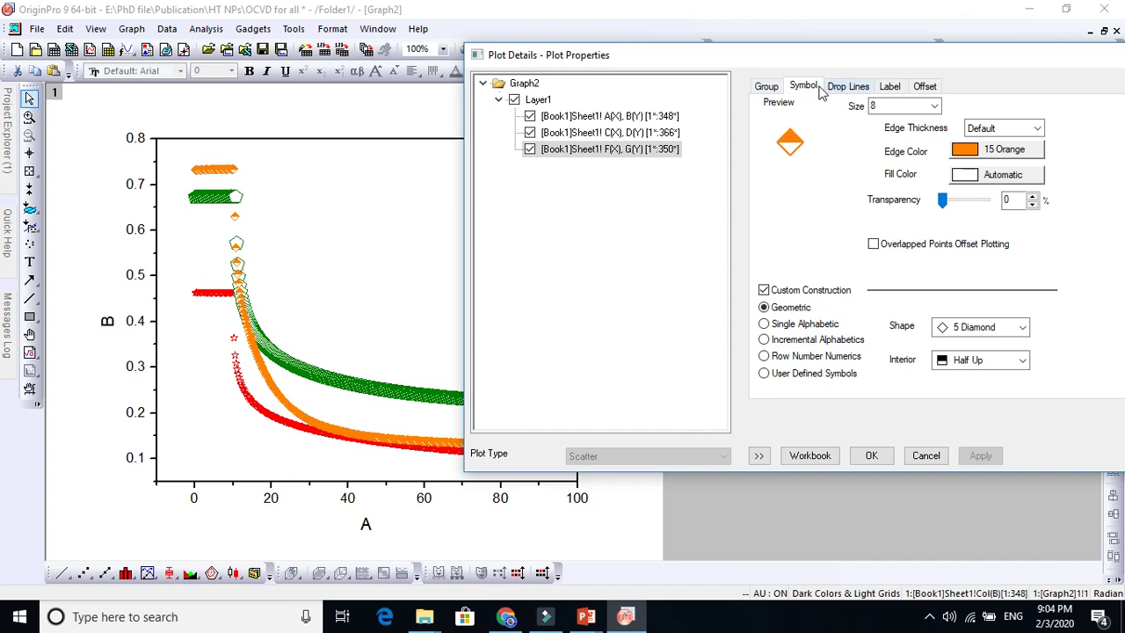
- Review the Group, Drop Lines and Label tabs of Plot Details, ending back on Group
click(767, 86)
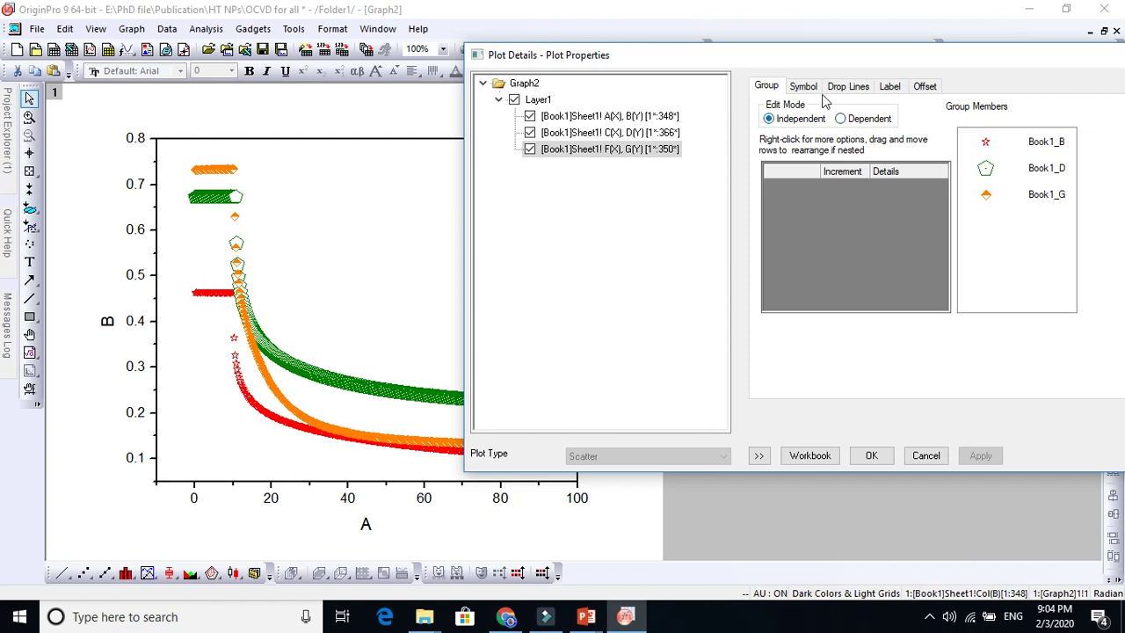
click(842, 87)
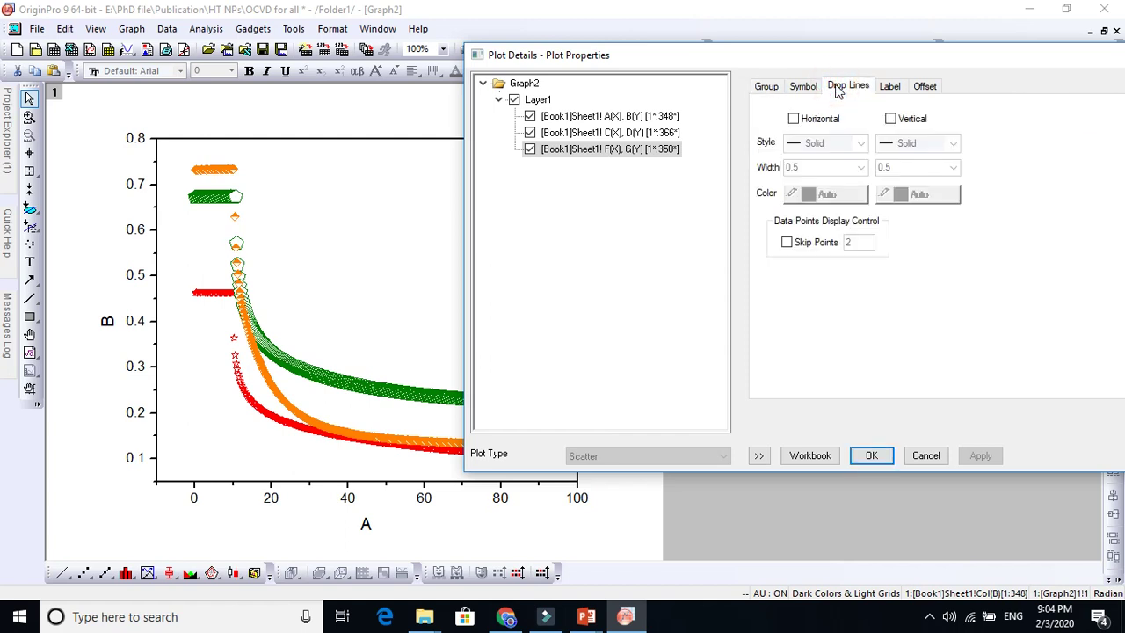
click(886, 87)
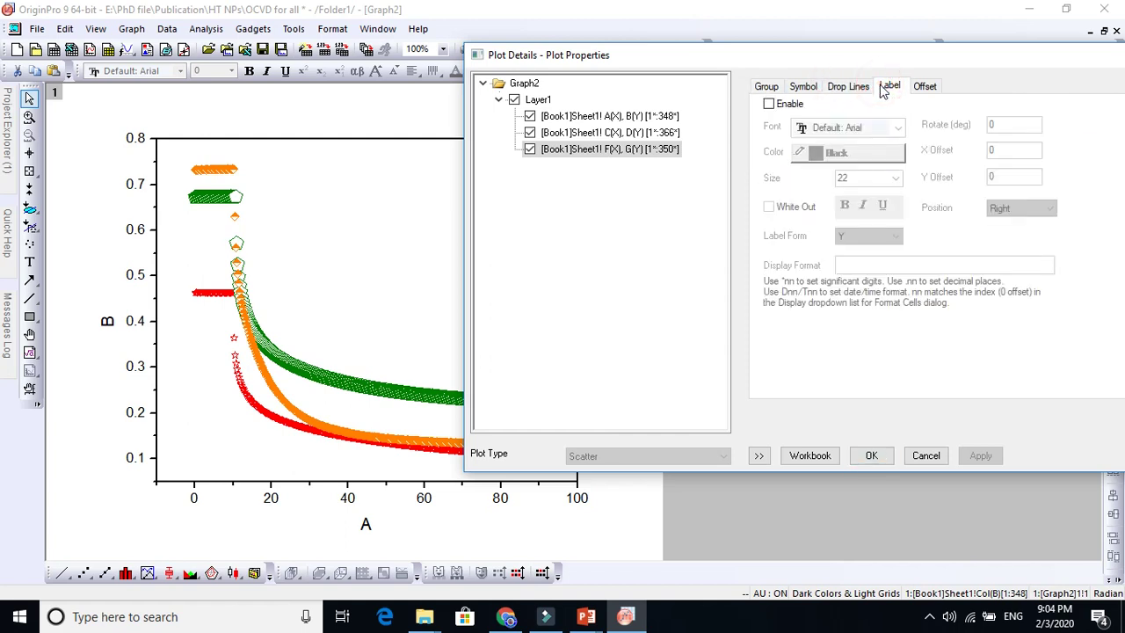
click(770, 88)
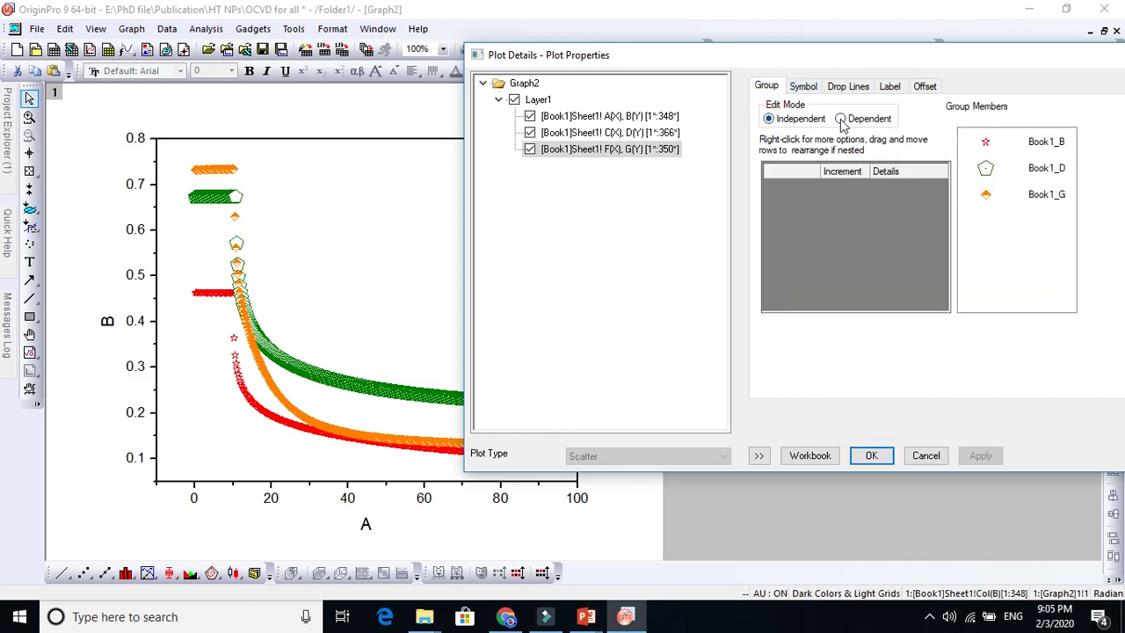
- Close Plot Details and make both axes' tick labels bold at size 22
click(870, 455)
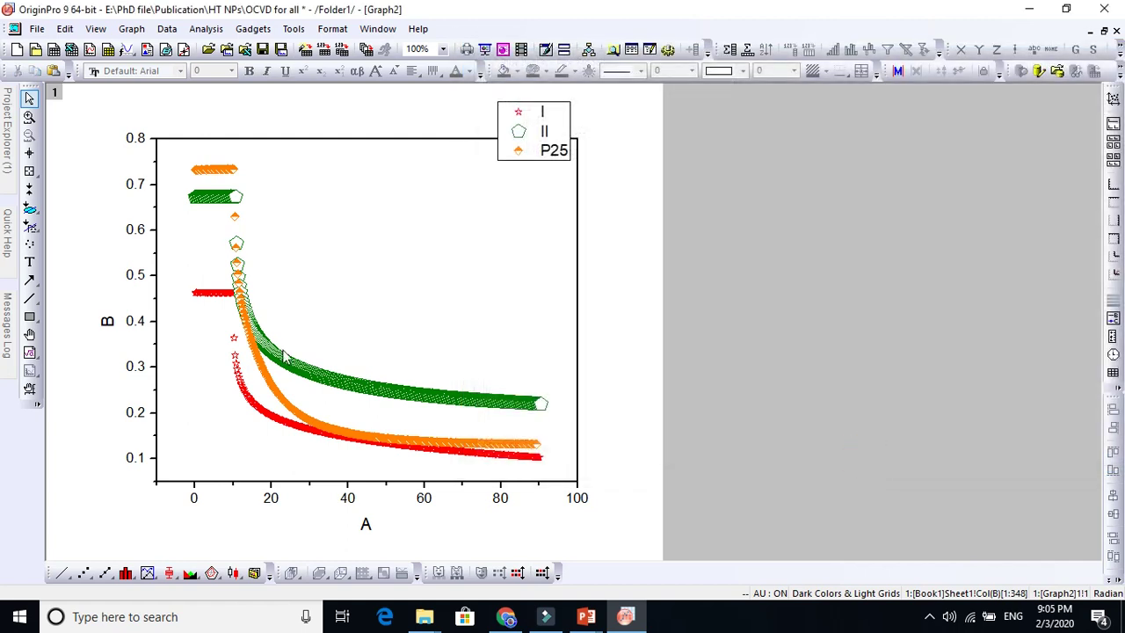
click(131, 325)
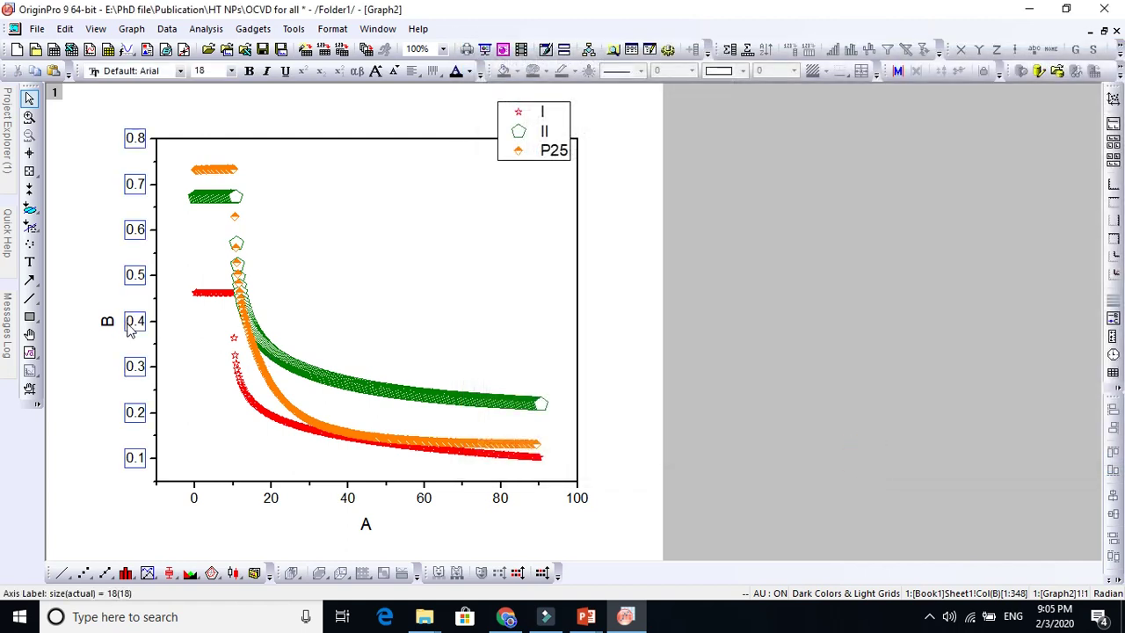
click(249, 71)
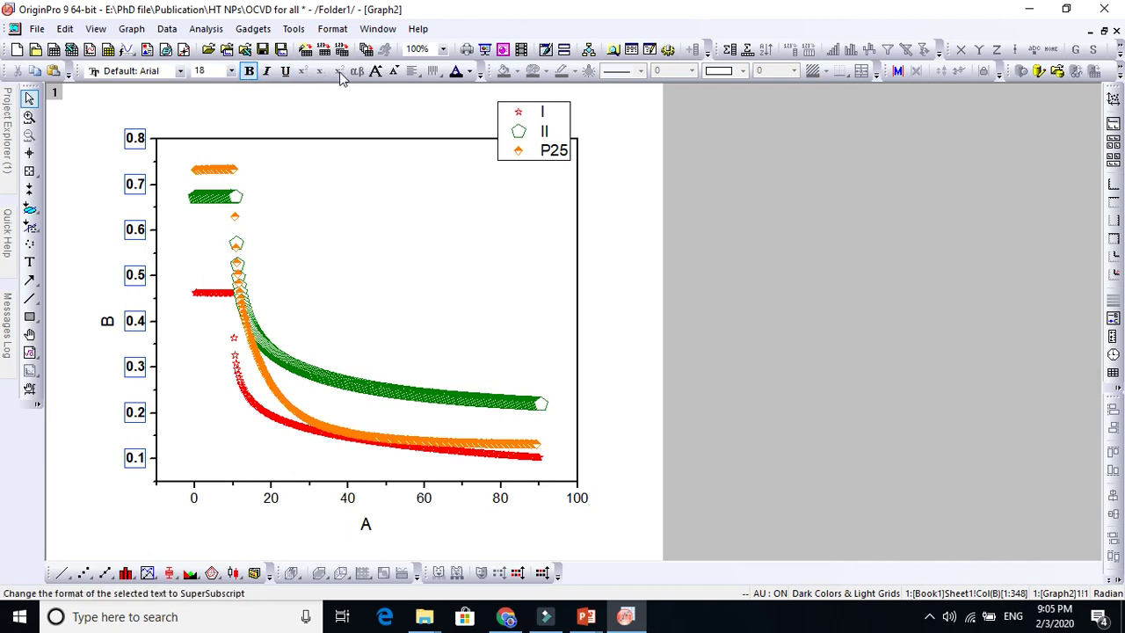
click(375, 71)
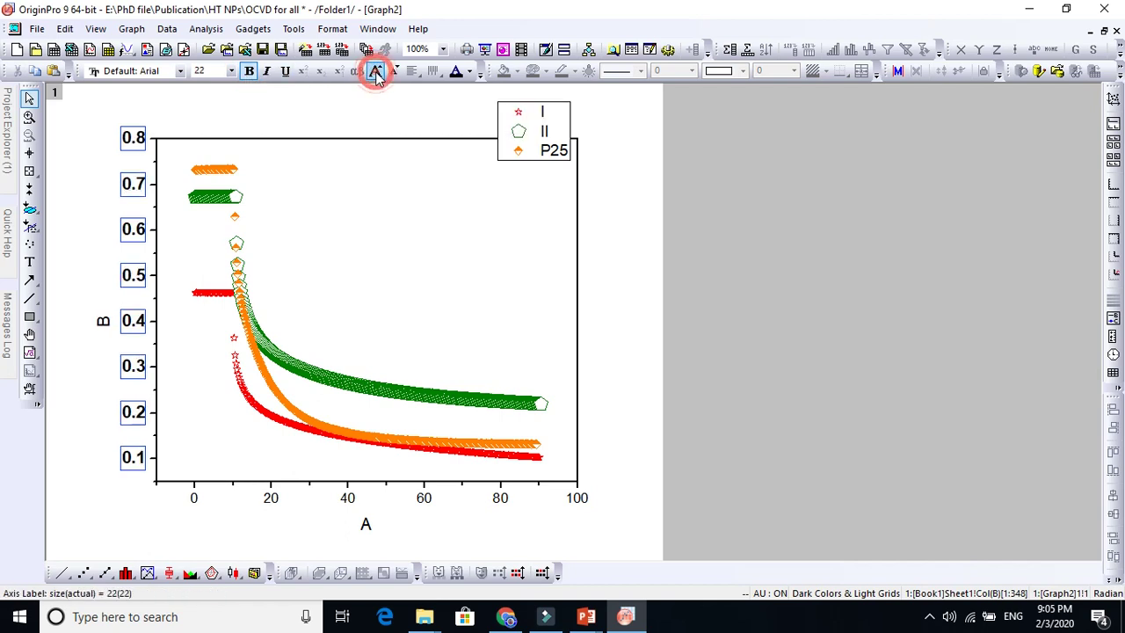
click(265, 499)
click(250, 72)
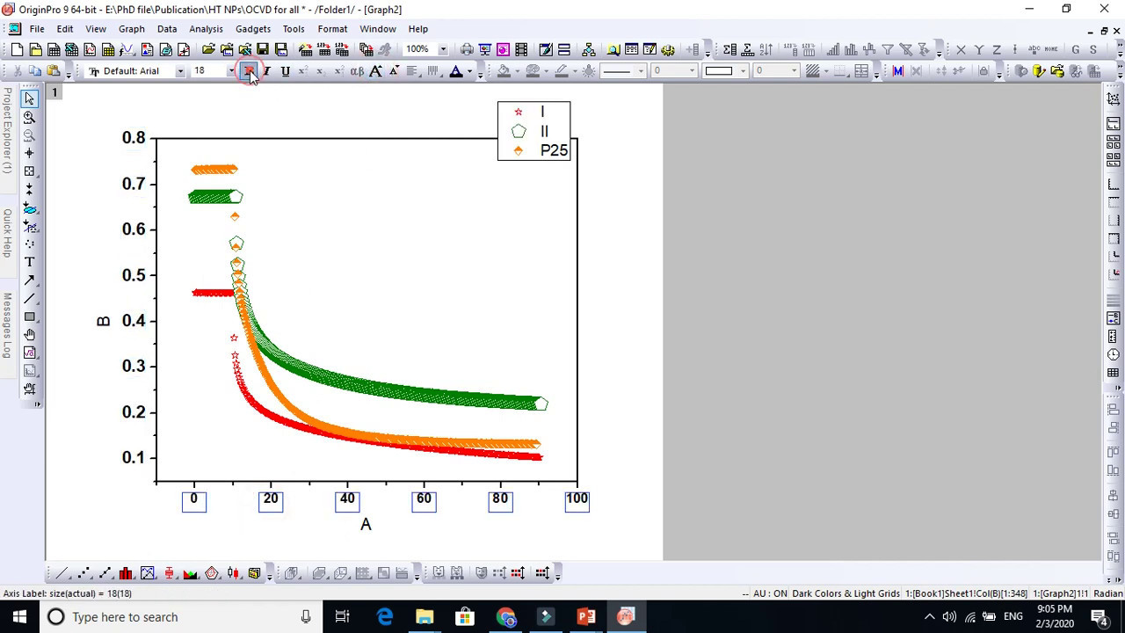
click(376, 71)
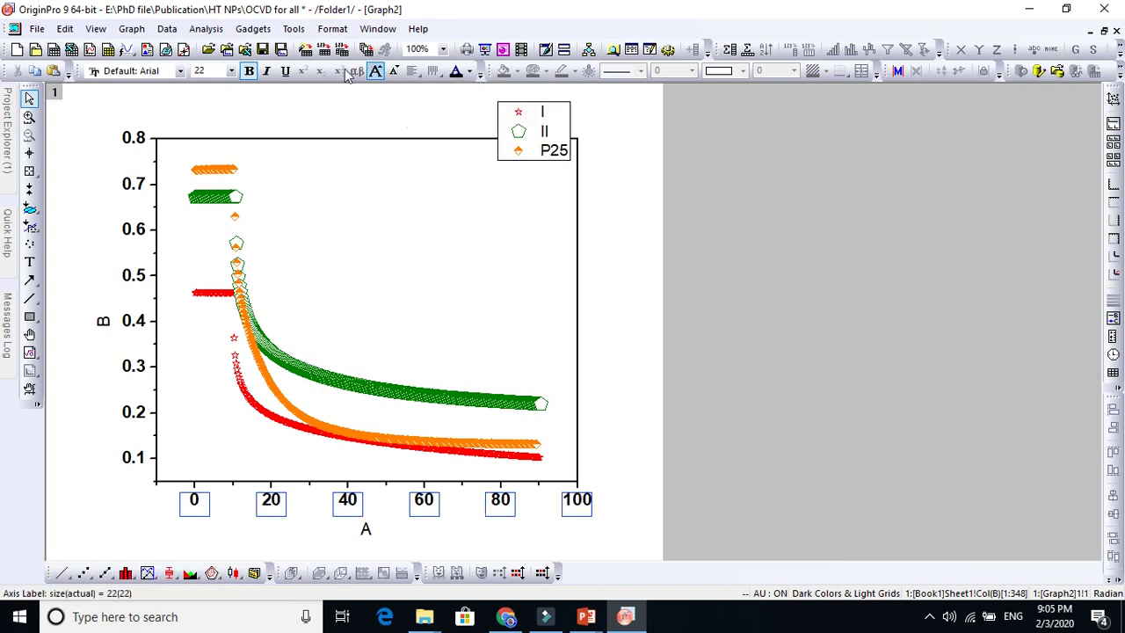
click(181, 71)
click(180, 72)
- Retitle the y-axis 'Int. (a.u)' in bold at size 26
double_click(99, 322)
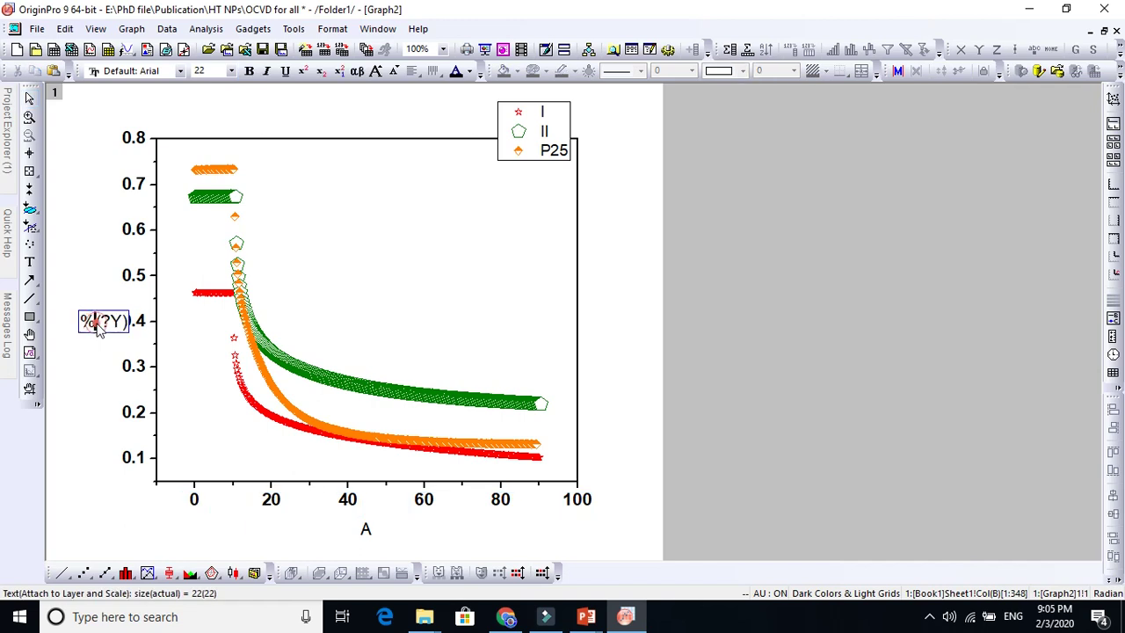
key(ctrl+a)
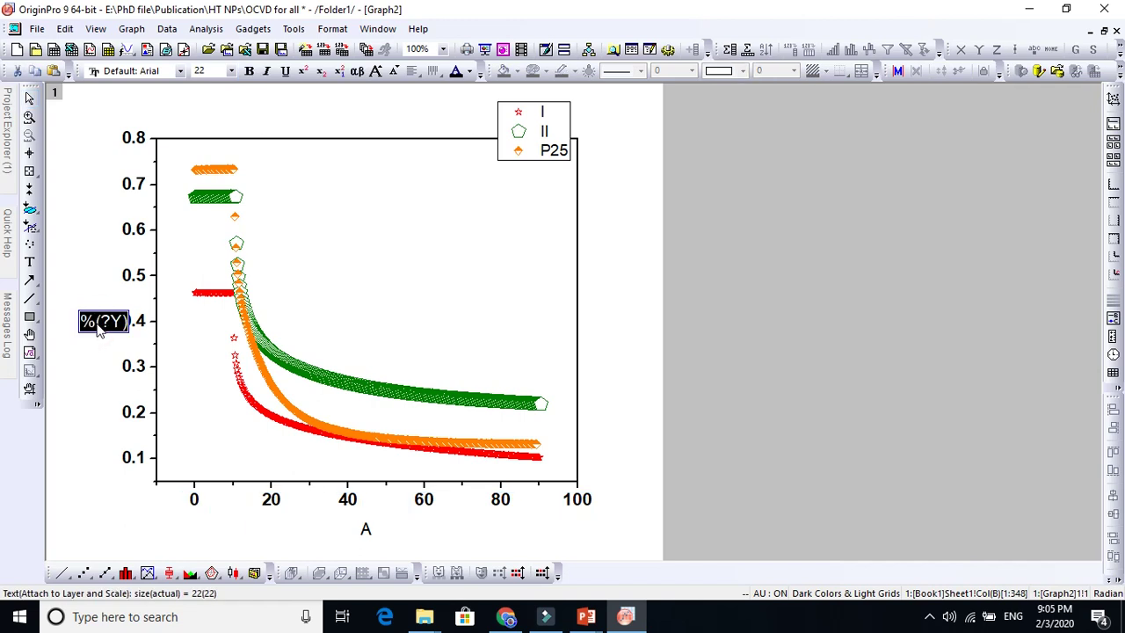
key(BackSpace)
text(Int)
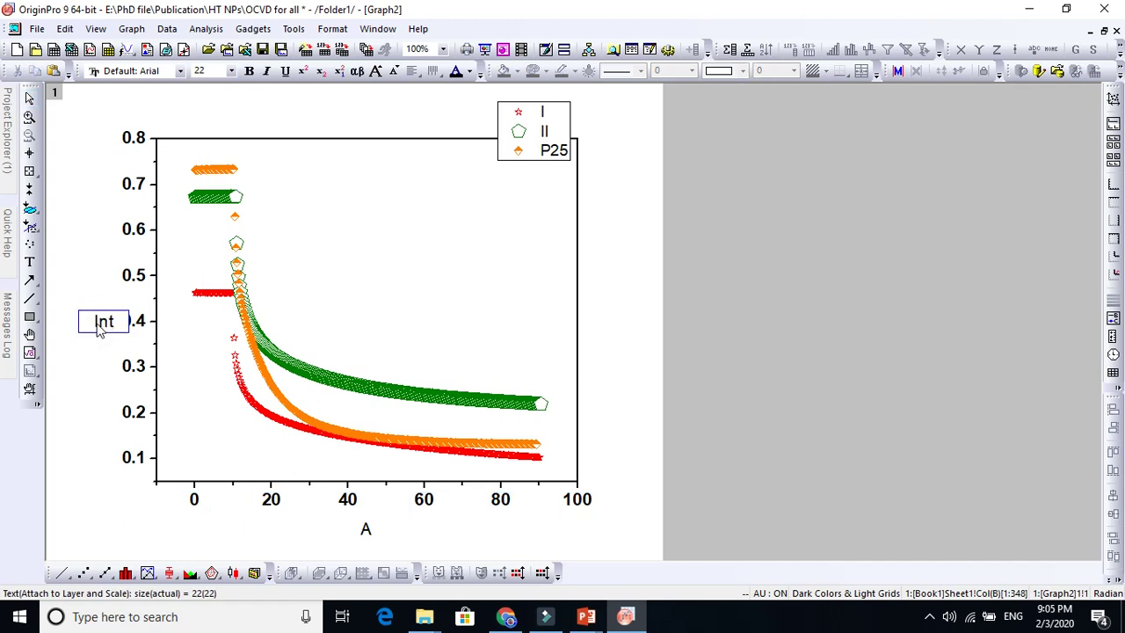
text(. (a.u))
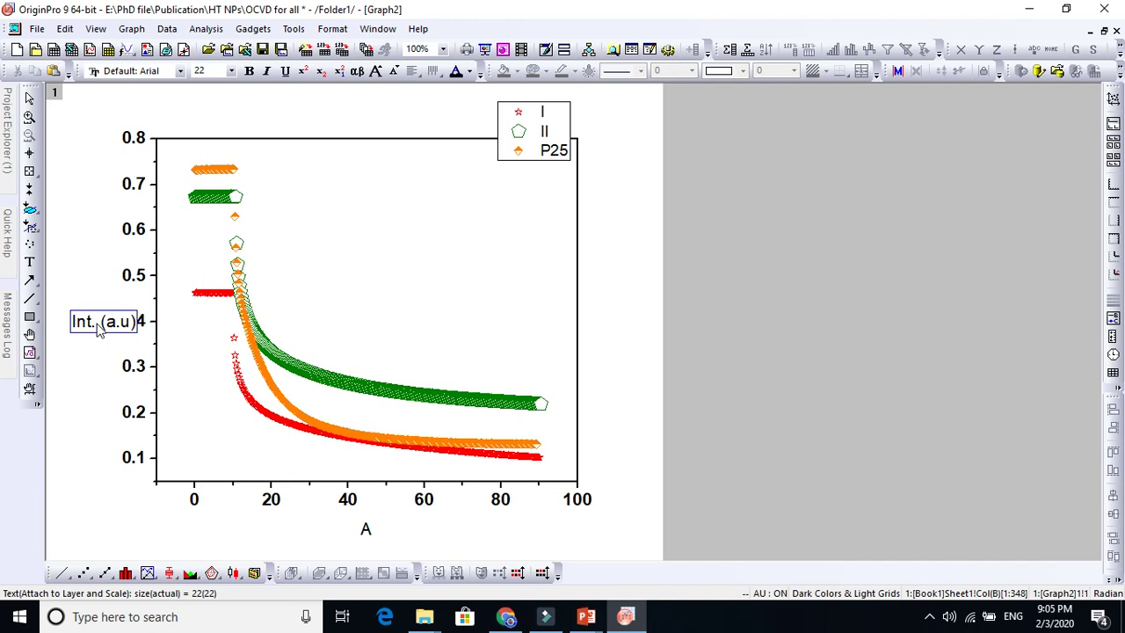
key(ctrl+a)
click(249, 73)
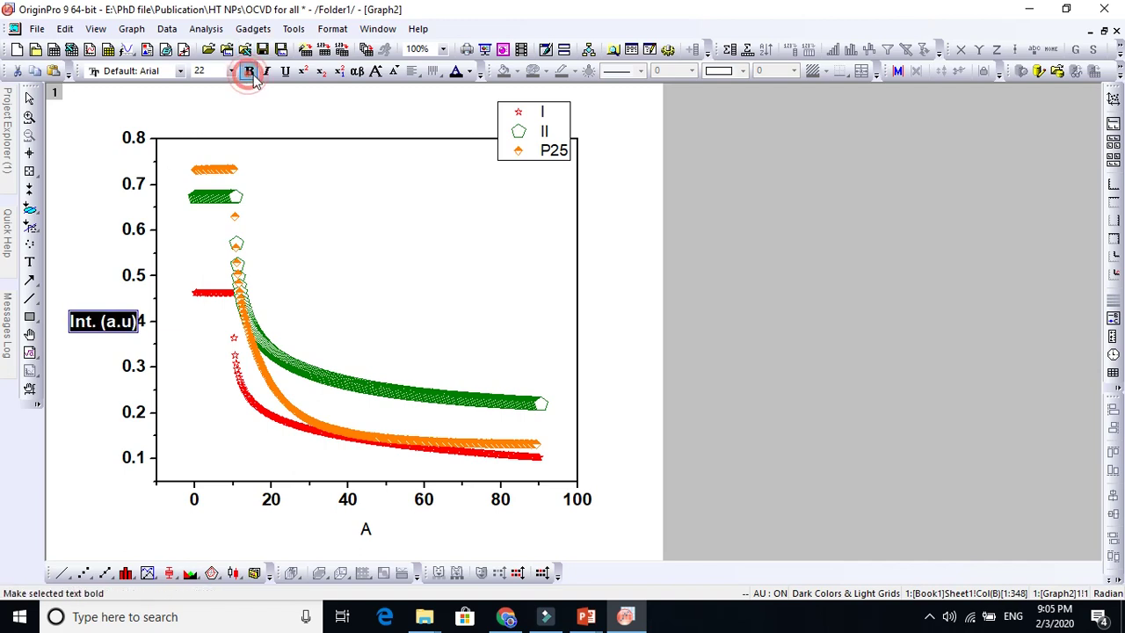
click(376, 71)
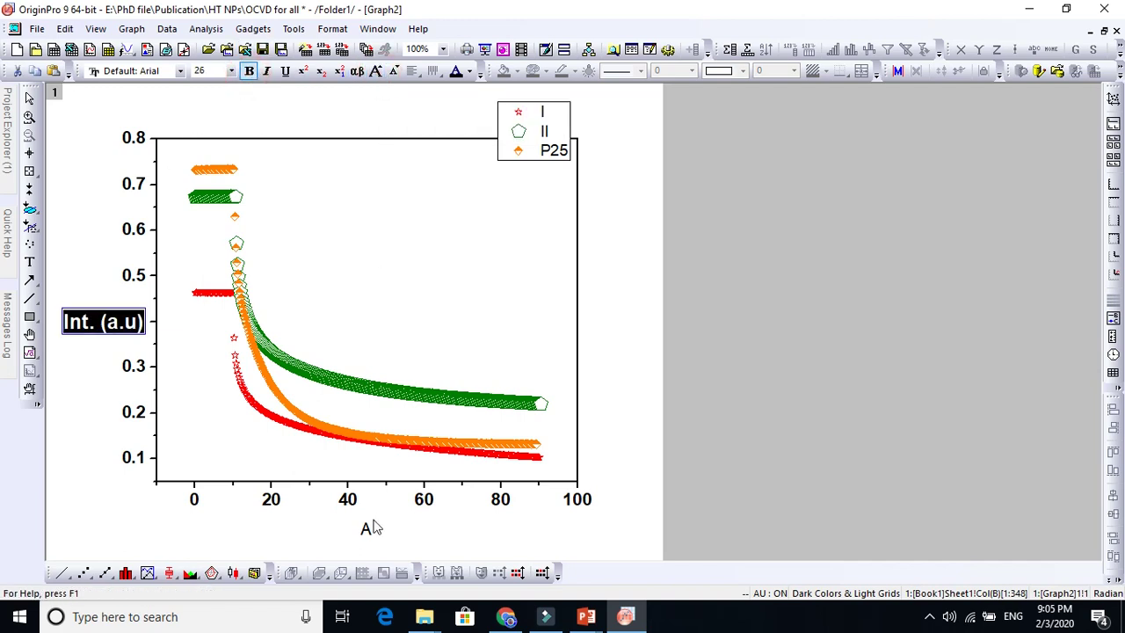
- Retitle the x-axis 'Range (nm)' in bold at size 32, and enlarge 'Int. (a.u)' to 32
click(369, 528)
double_click(369, 530)
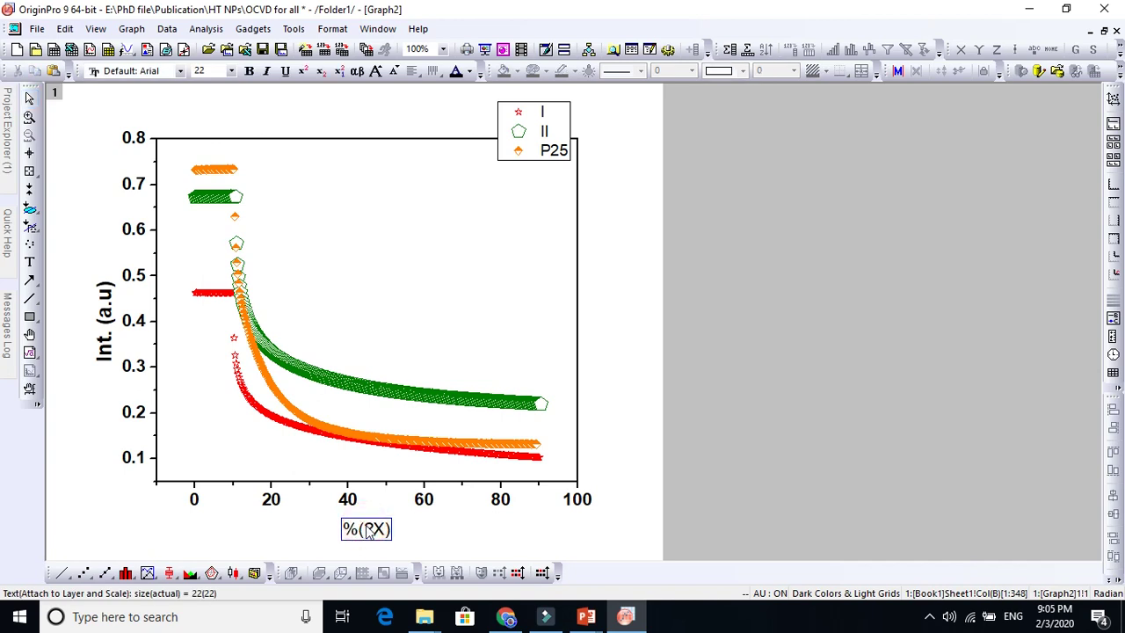
key(ctrl+a)
text(Run)
key(BackSpace)
key(BackSpace)
text(ange)
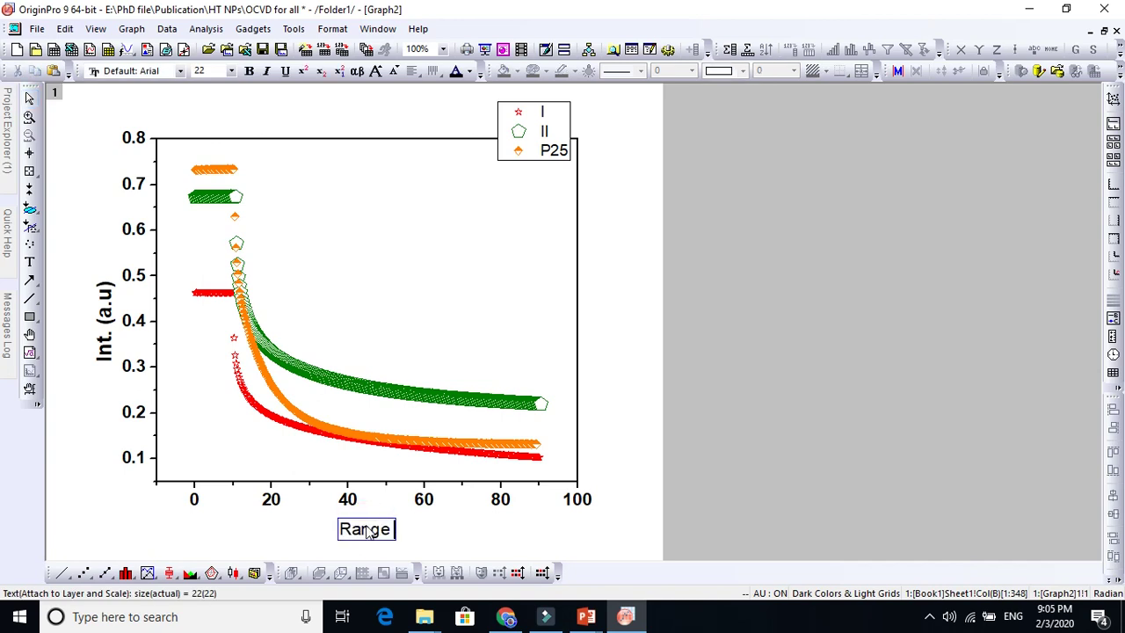
text( (nm)
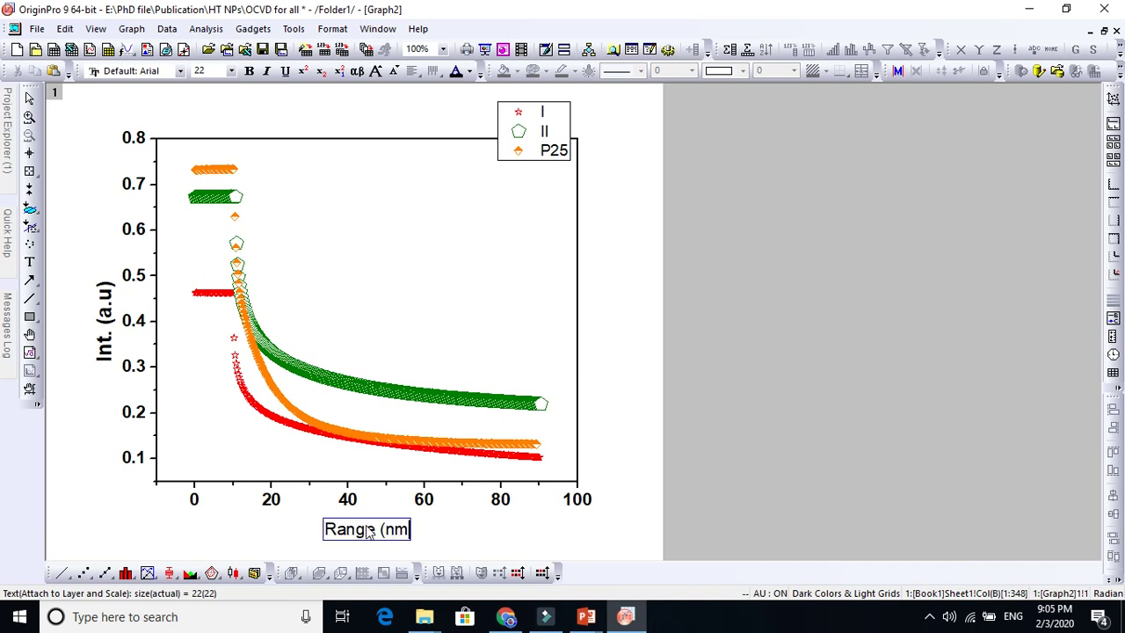
text())
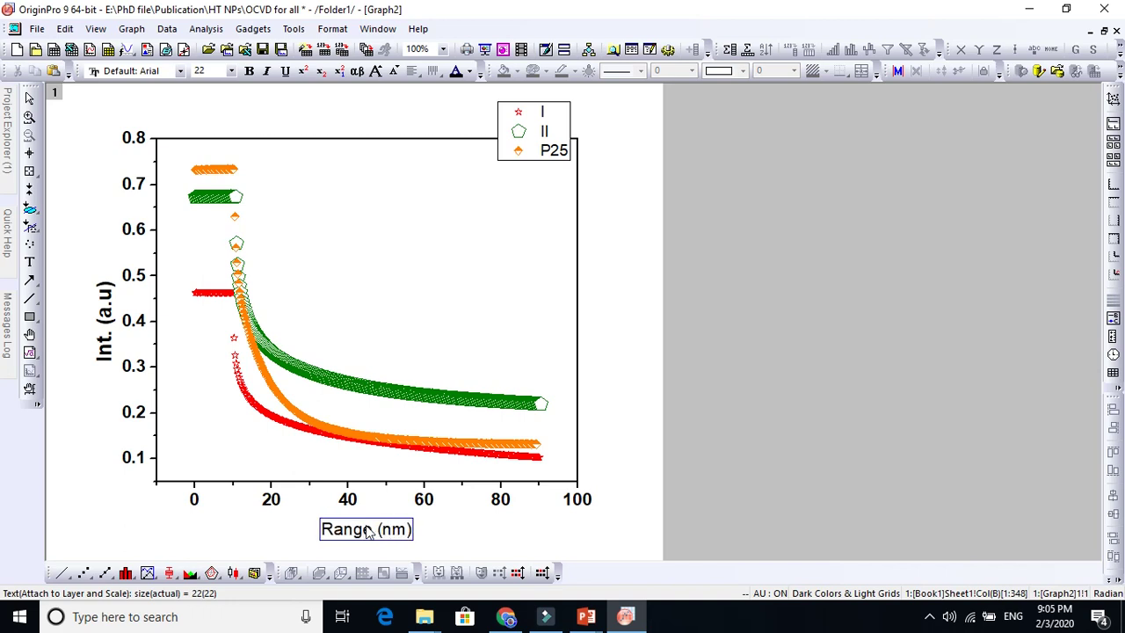
key(ctrl+a)
click(249, 73)
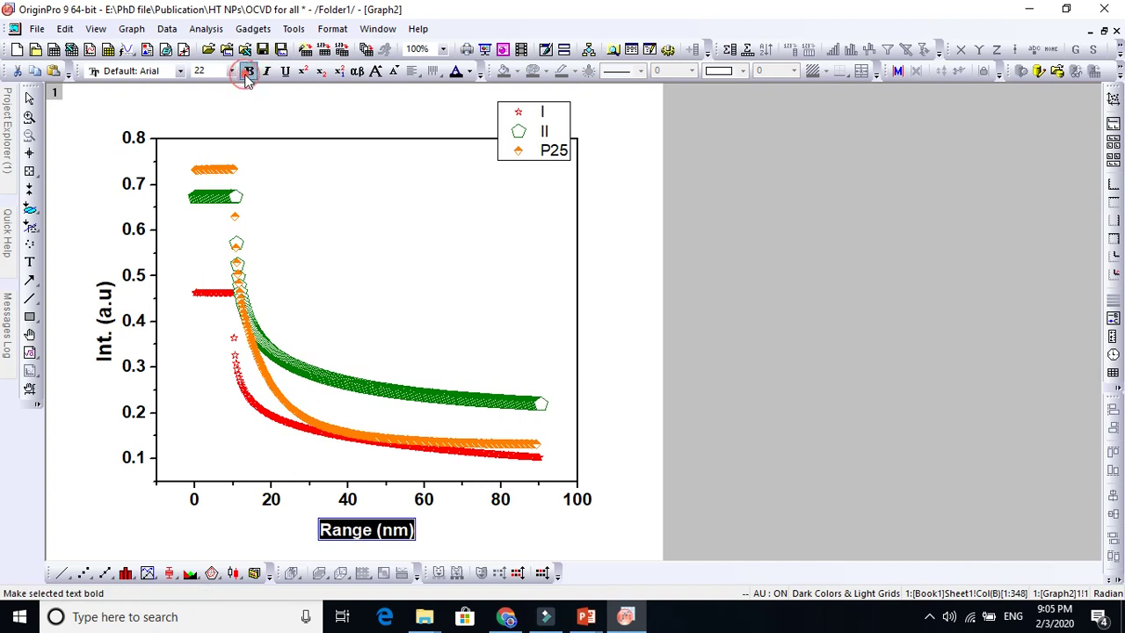
click(376, 70)
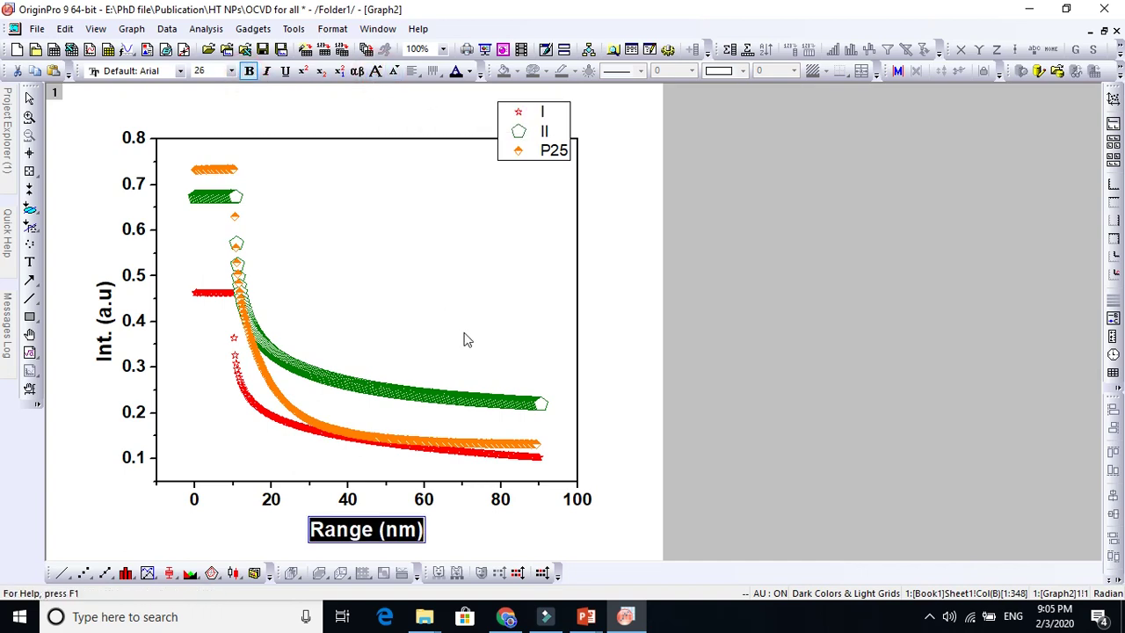
click(374, 71)
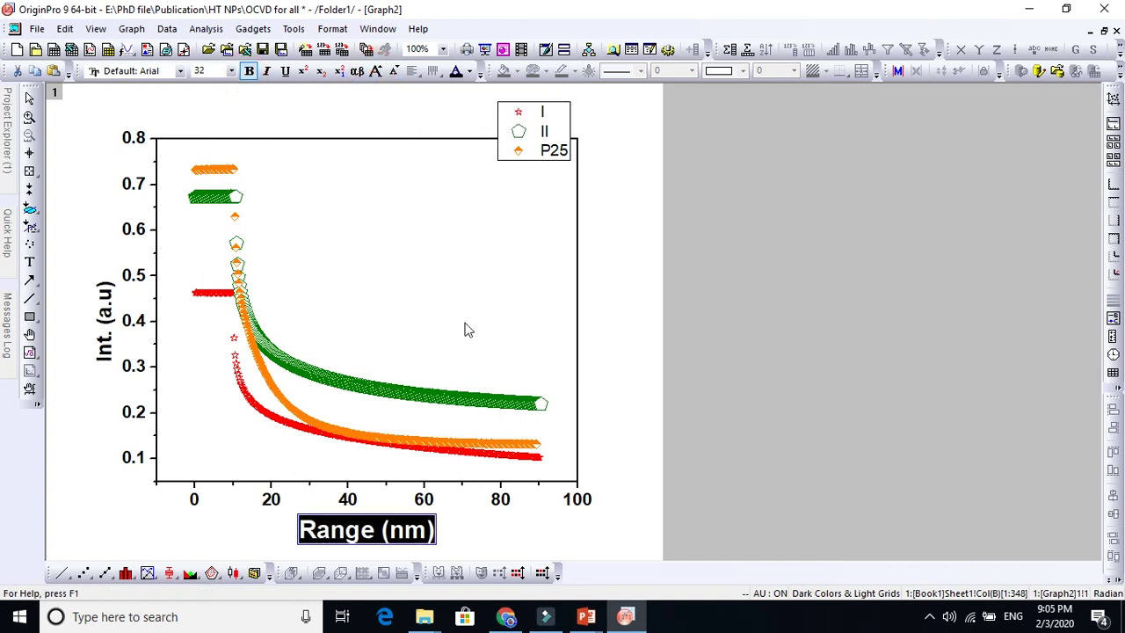
double_click(103, 304)
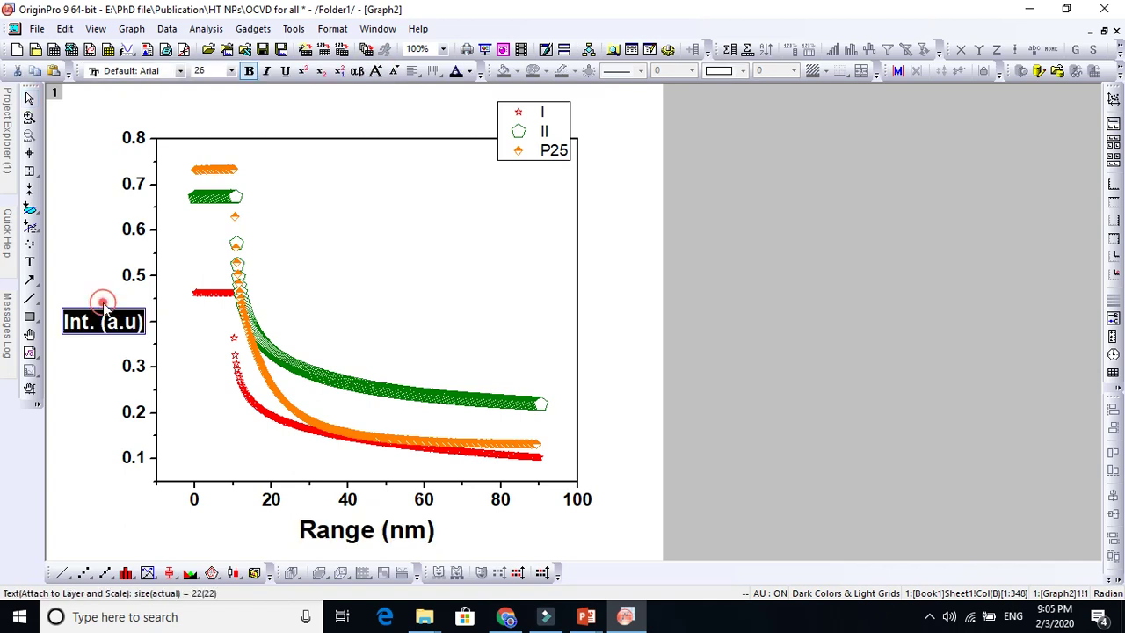
click(376, 70)
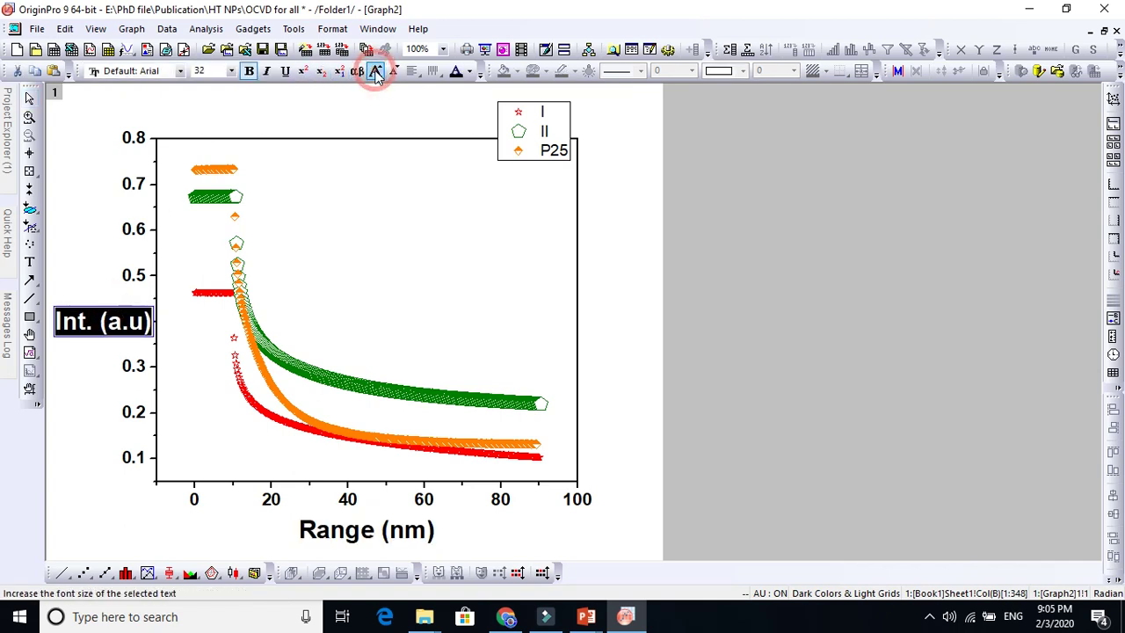
- Move the legend down and left inside the plot area
click(635, 250)
click(565, 161)
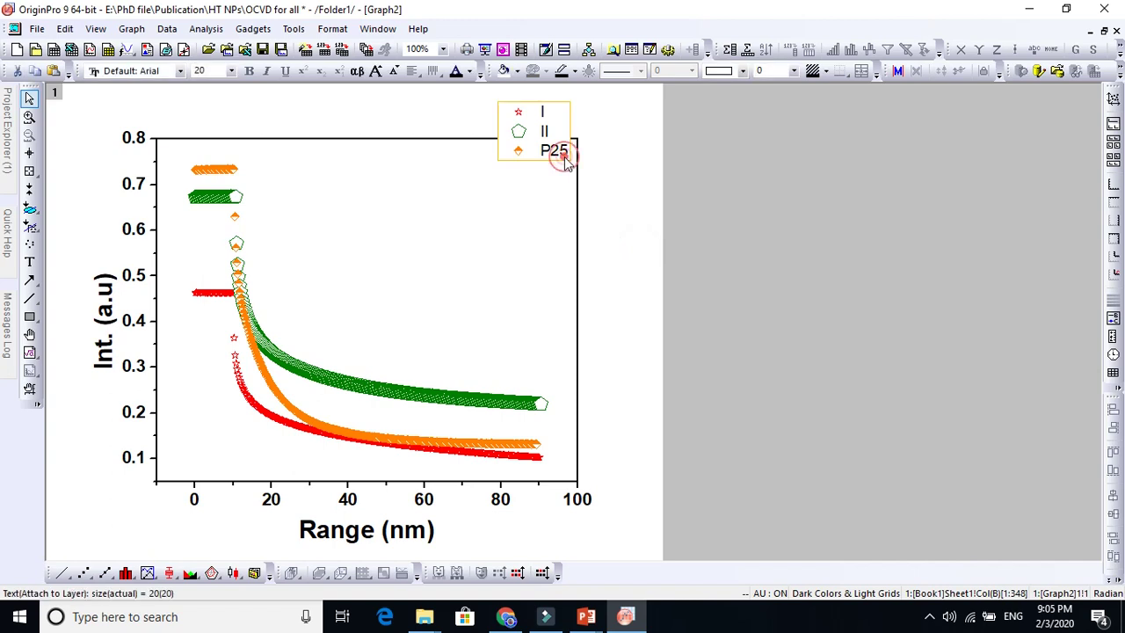
drag(565, 160, 463, 221)
- Replace the legend entries %(1), %(2), %(3) with NPs, NWs and NRs
double_click(463, 222)
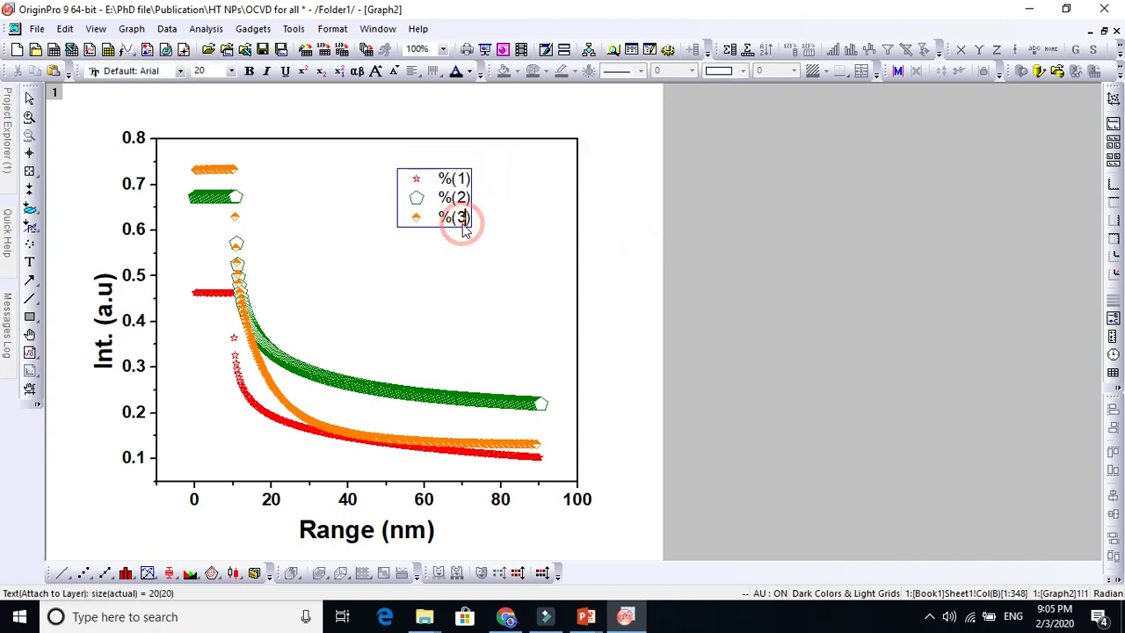
drag(438, 178, 487, 184)
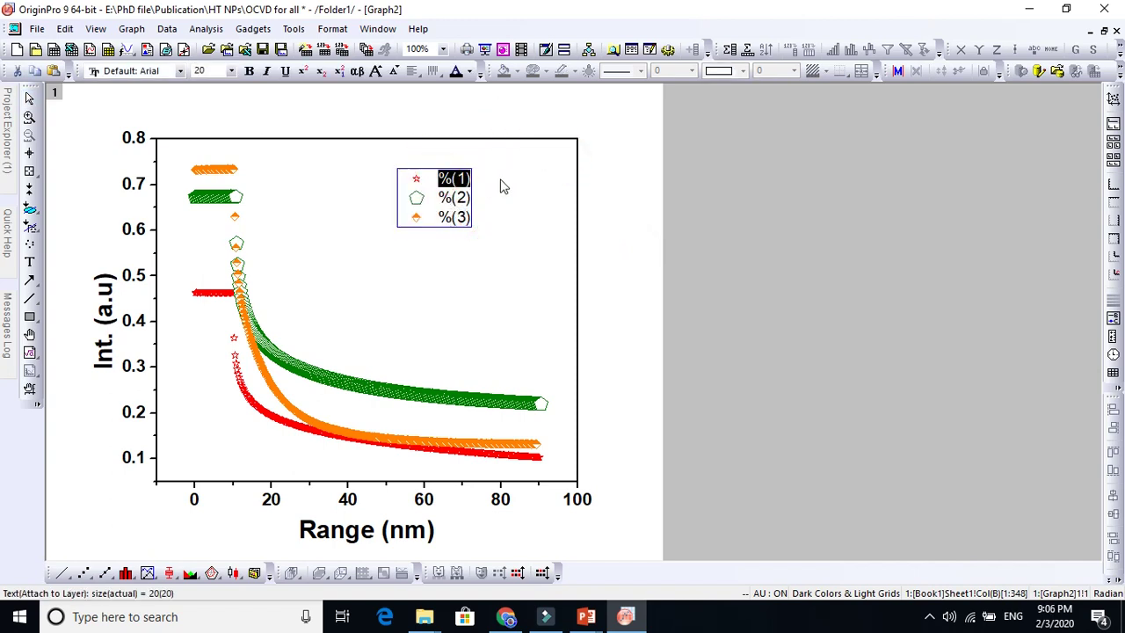
text(NPs)
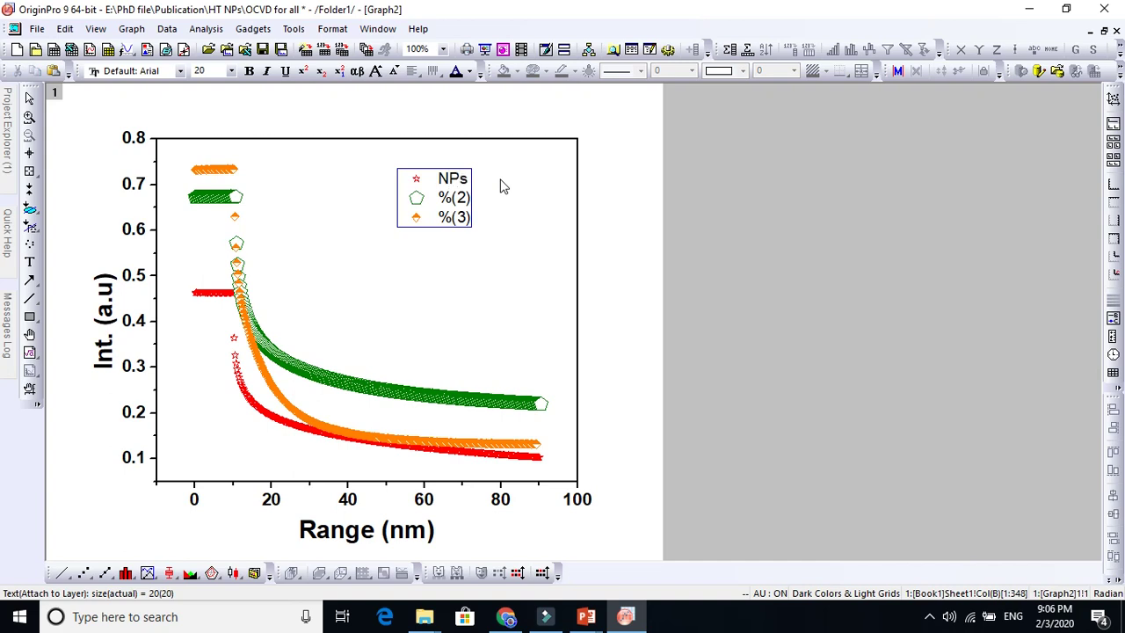
key(Down)
key(Home)
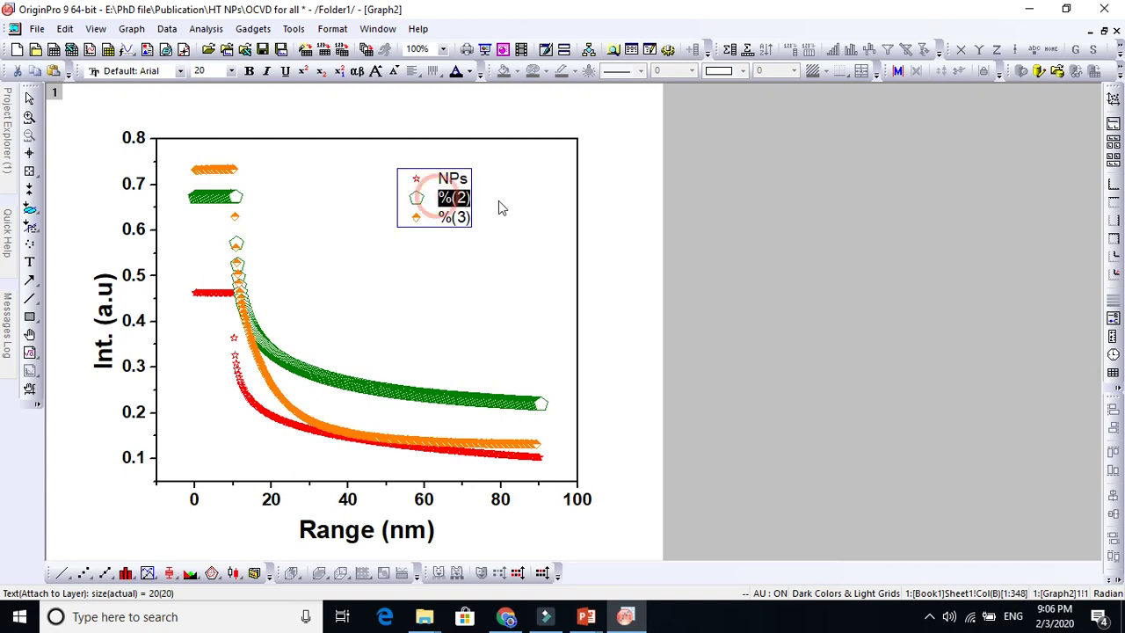
key(shift+End)
text(NWs)
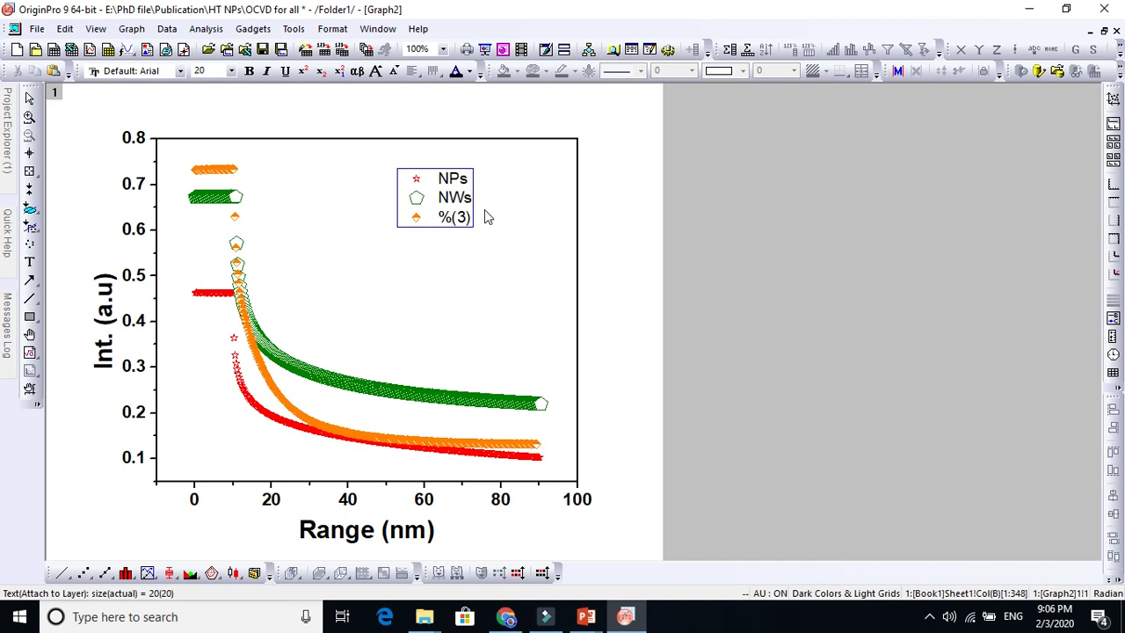
key(Down)
key(Home)
key(shift+End)
text(NRs)
- Make the legend text bold and larger, then shift the legend further left
key(ctrl+a)
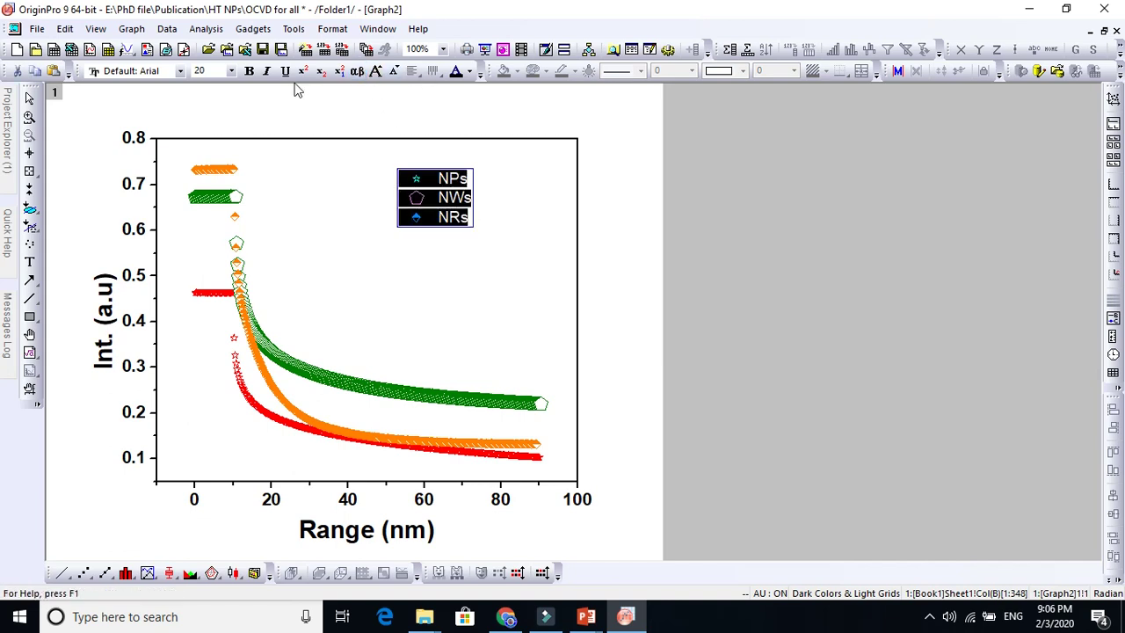
click(250, 72)
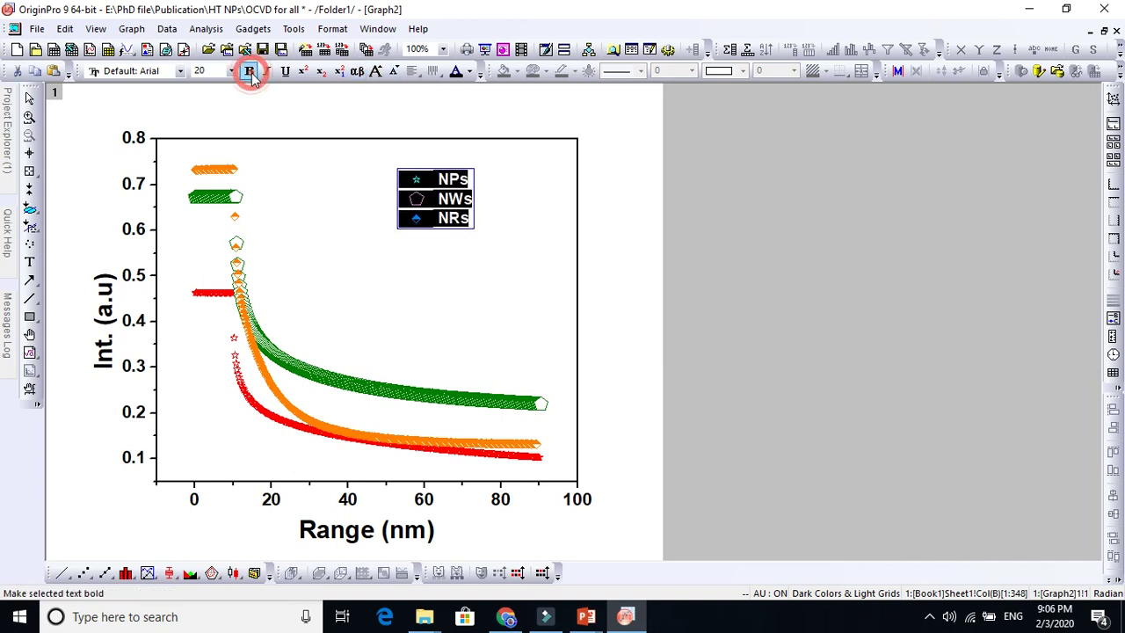
click(376, 72)
click(670, 252)
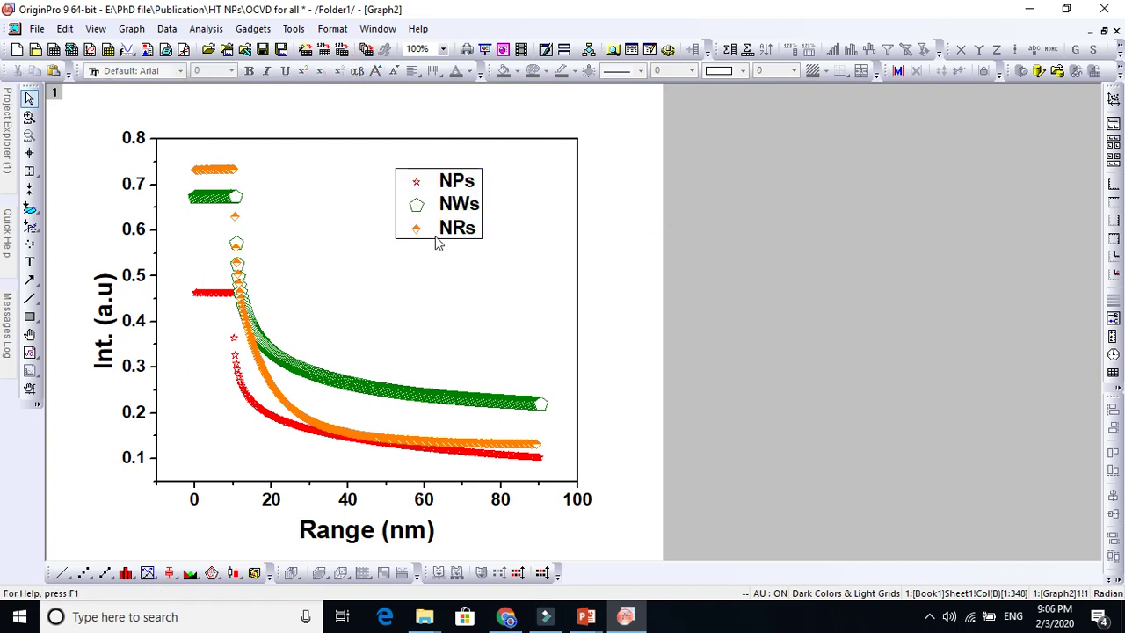
drag(441, 242, 404, 248)
click(700, 282)
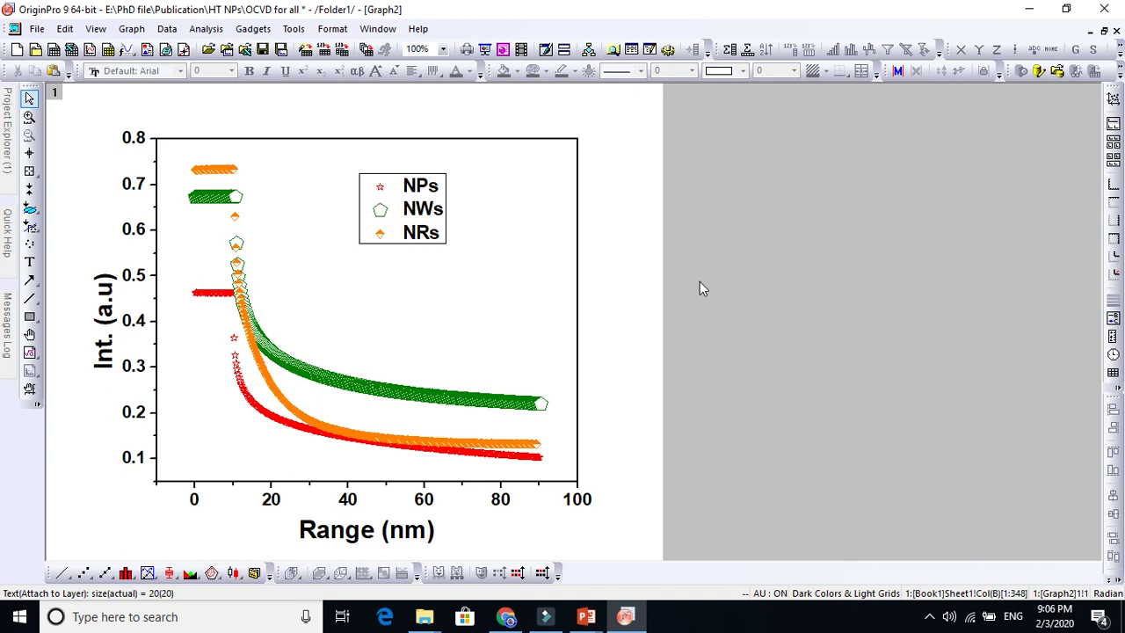
- Set the olive NWs pentagon symbol size to 8 in Plot Details and apply it
click(362, 389)
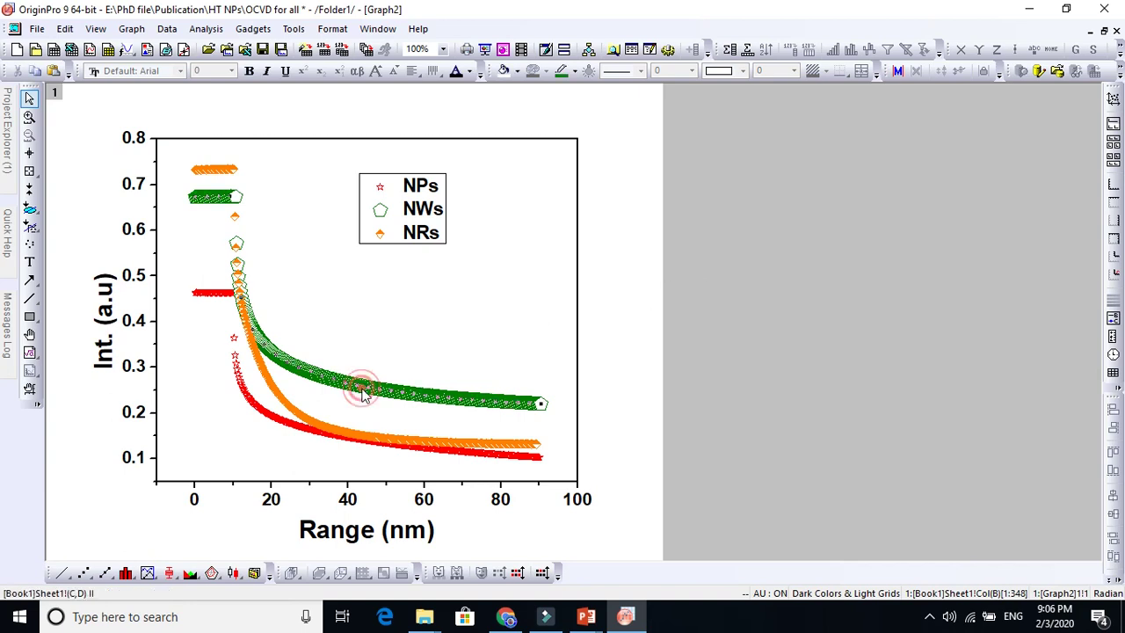
double_click(304, 367)
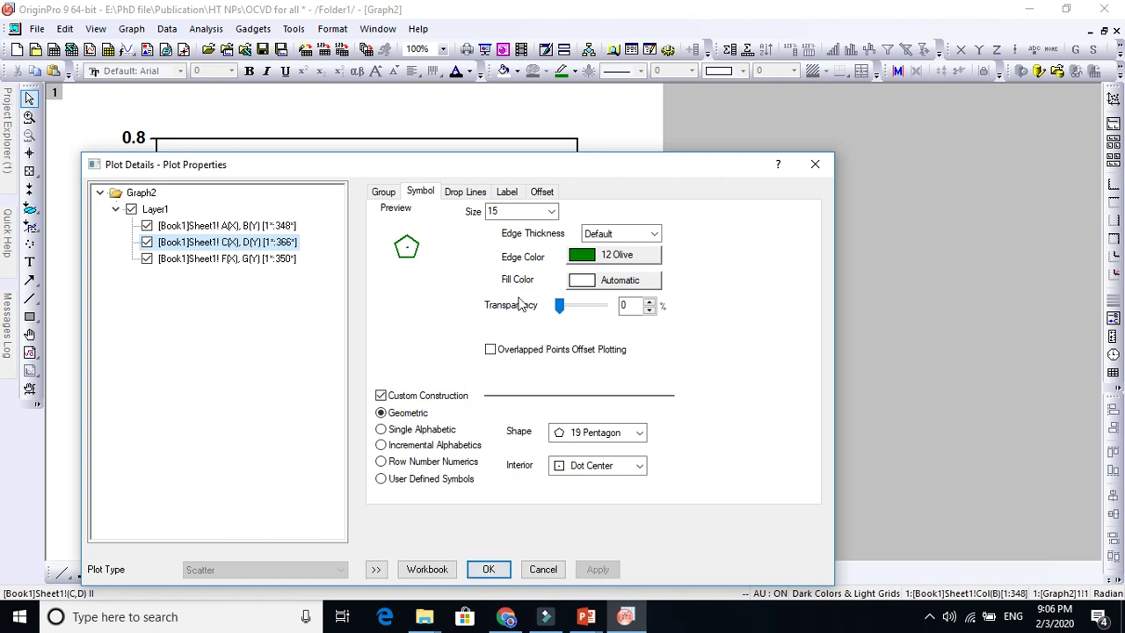
click(551, 211)
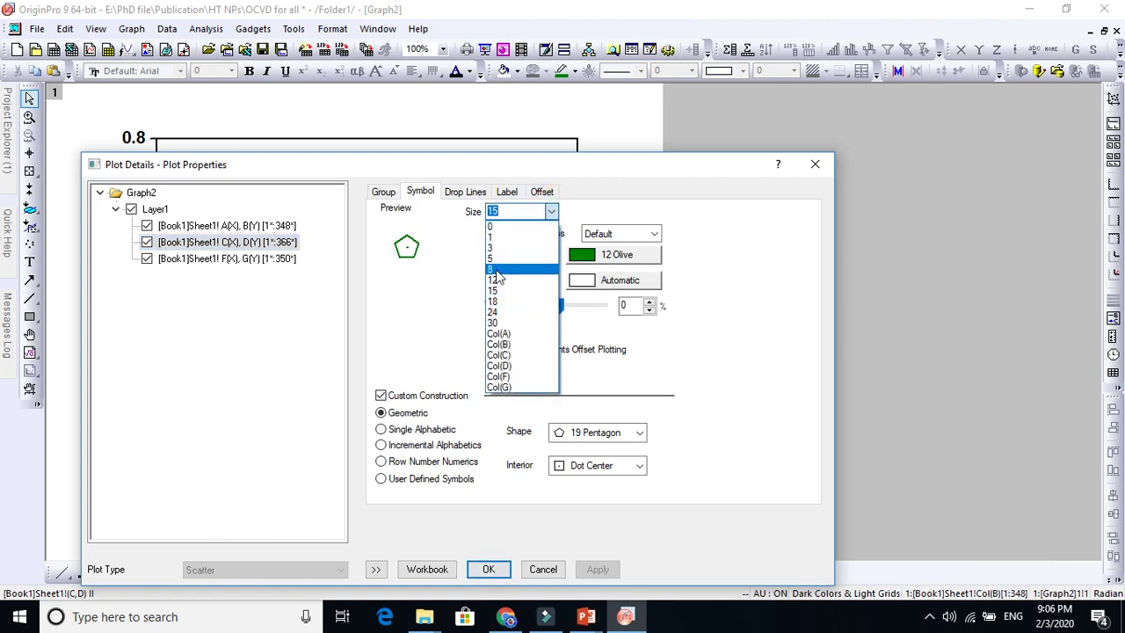
click(492, 268)
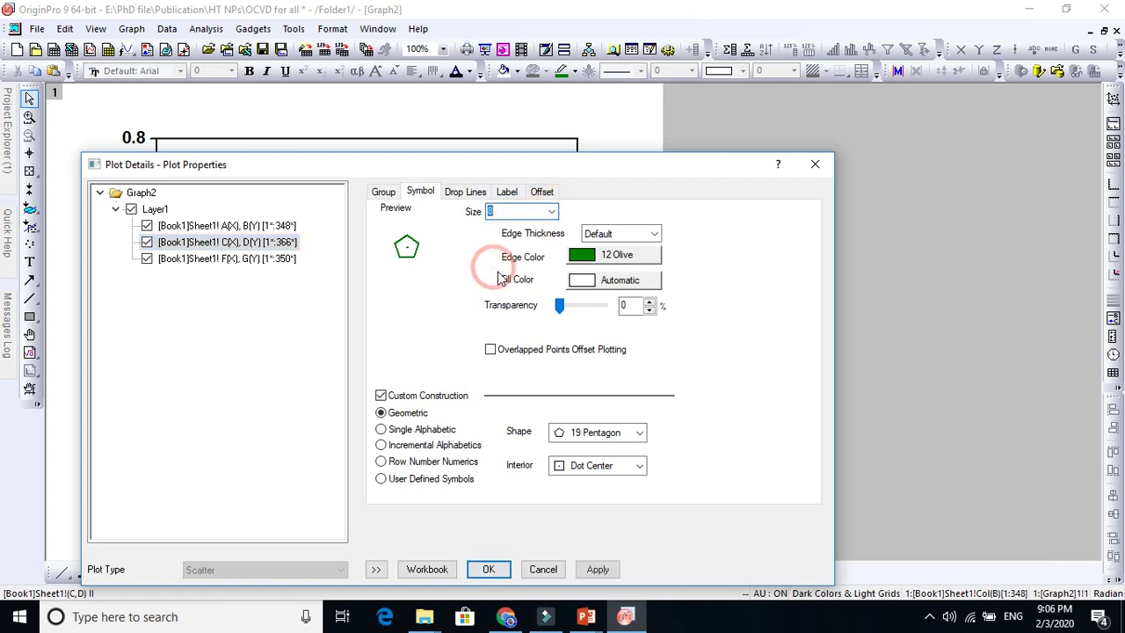
click(598, 569)
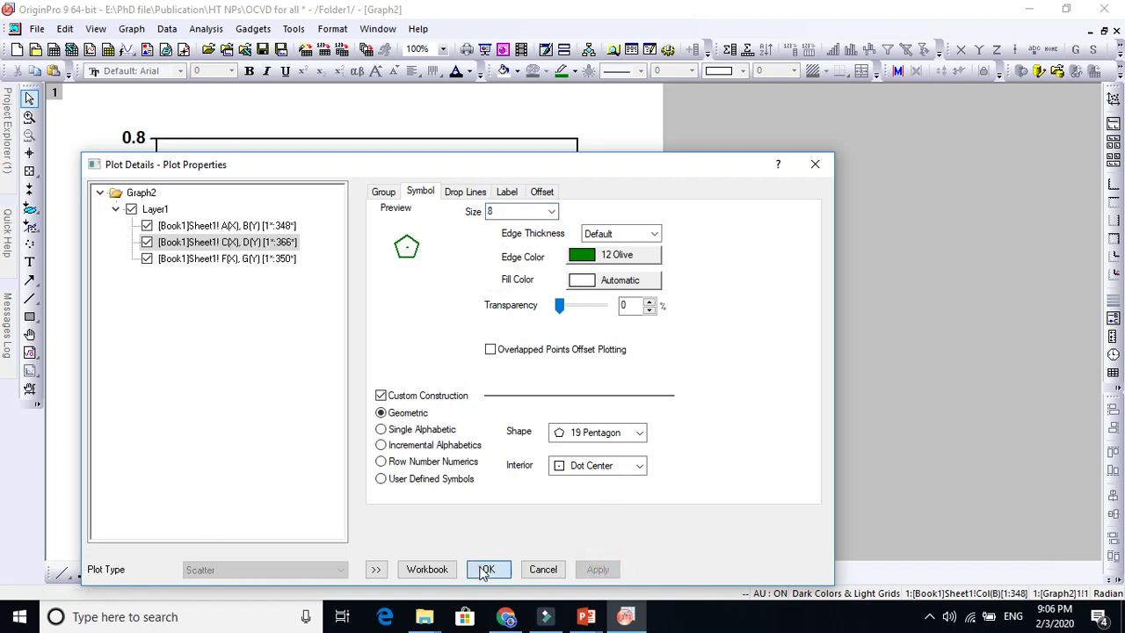
click(486, 569)
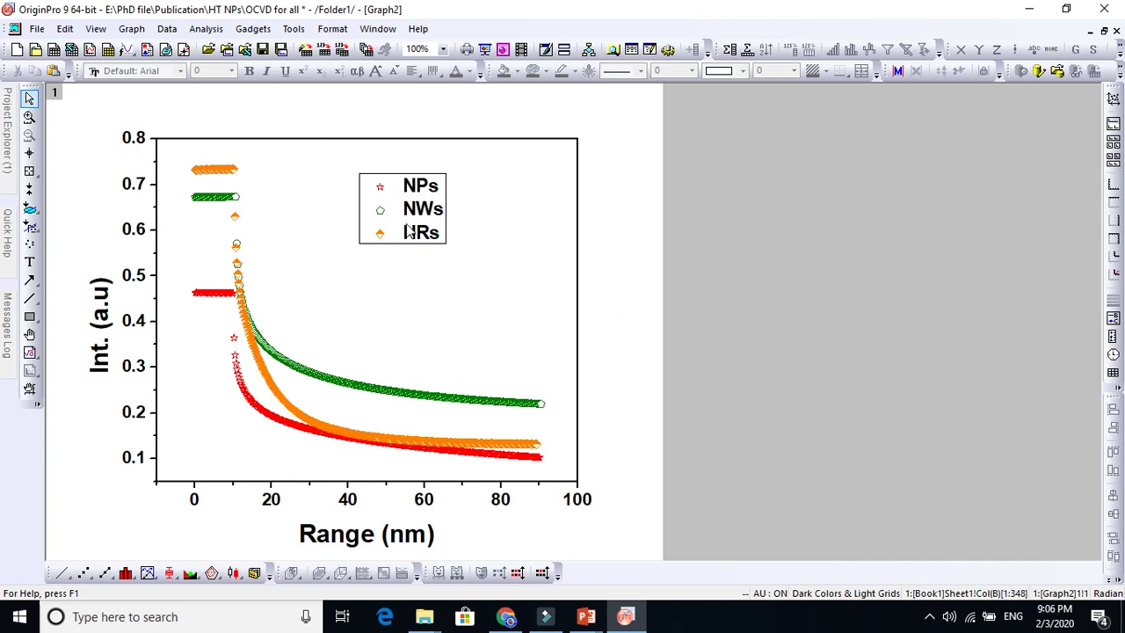
- Launch Snipping Tool, snip the graph area, and bring up the Run box
click(220, 617)
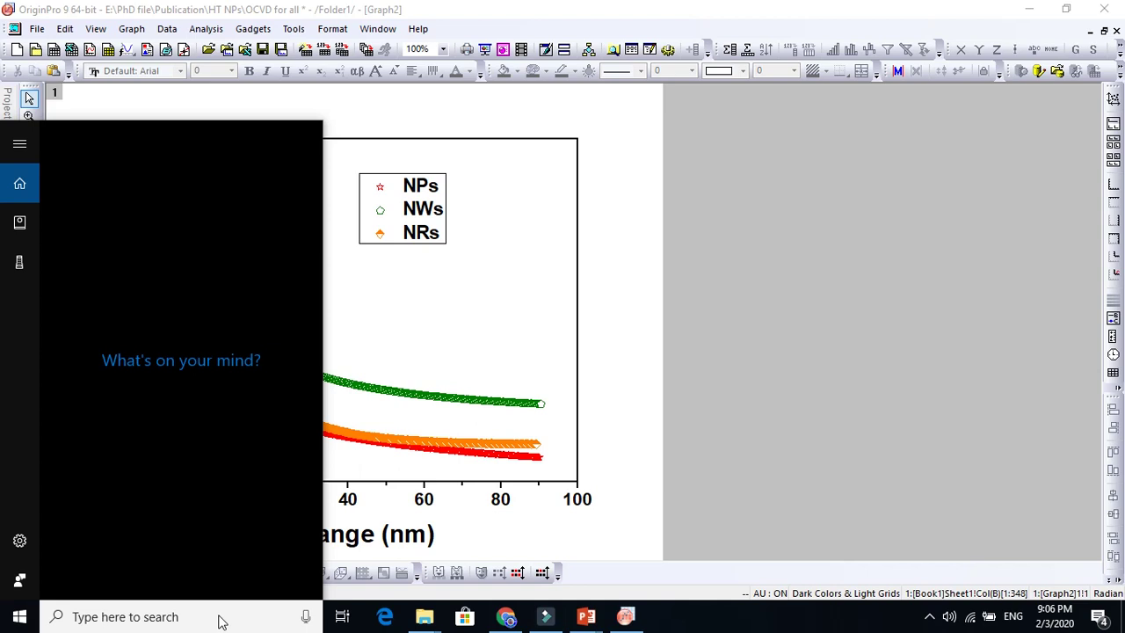
text(sni)
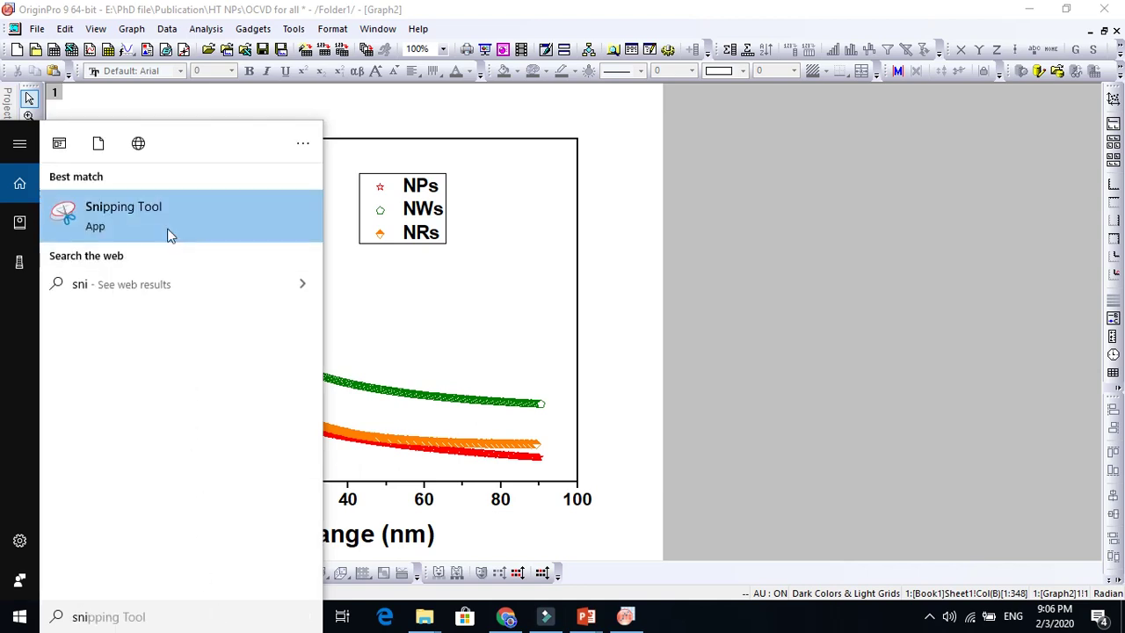
click(258, 216)
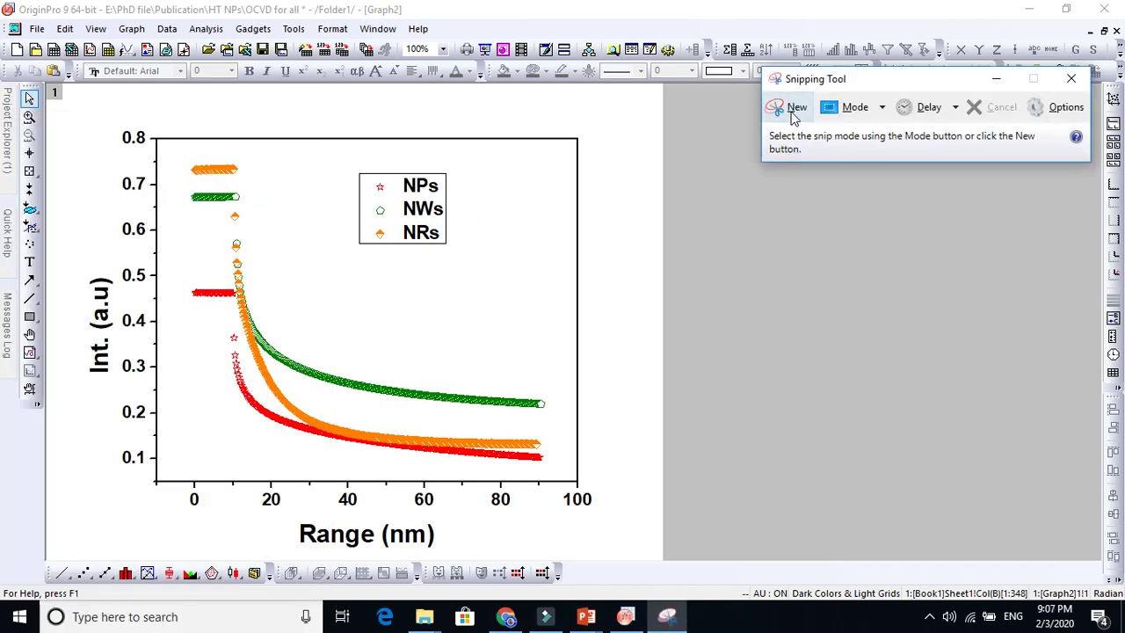
click(792, 111)
drag(70, 123, 616, 557)
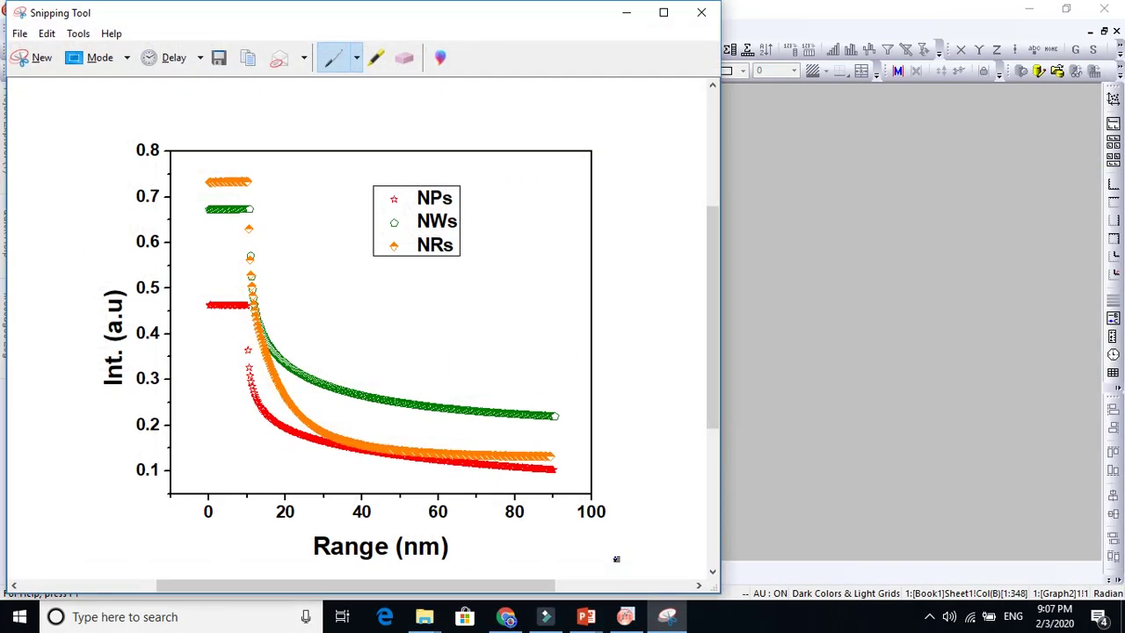
key(super+r)
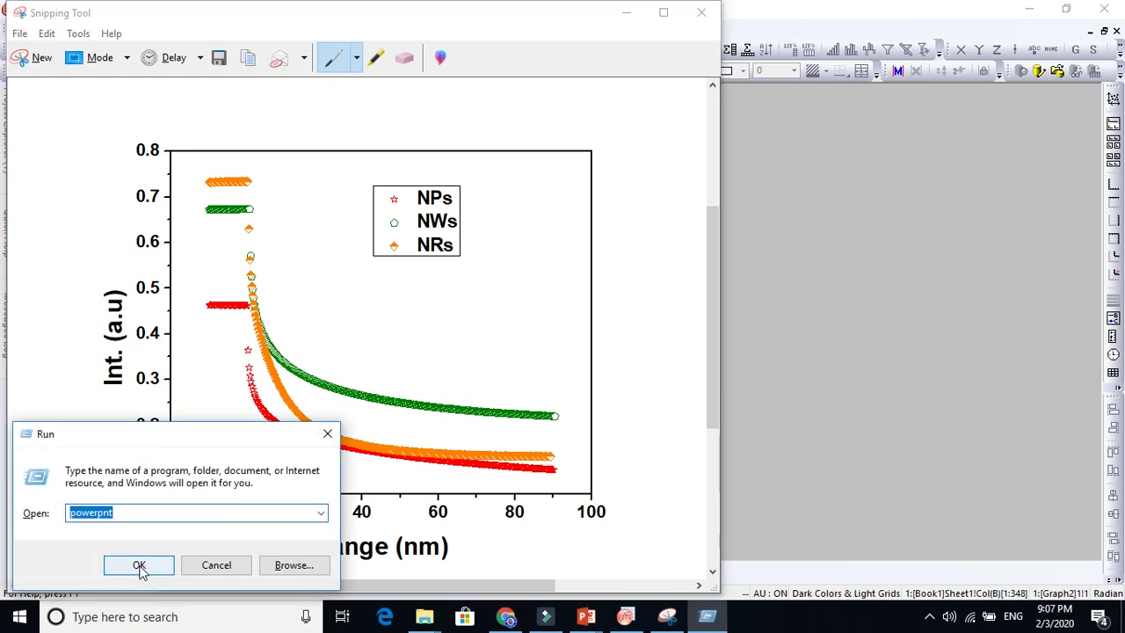
- Start Word via winword and create a blank document
text(win)
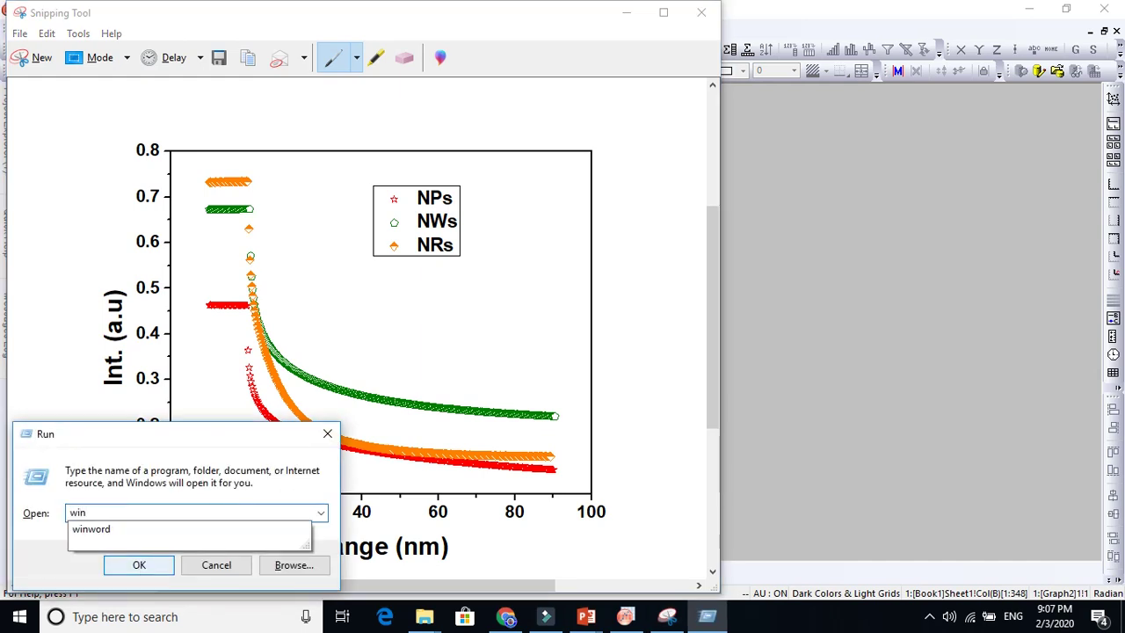
key(Down)
click(139, 565)
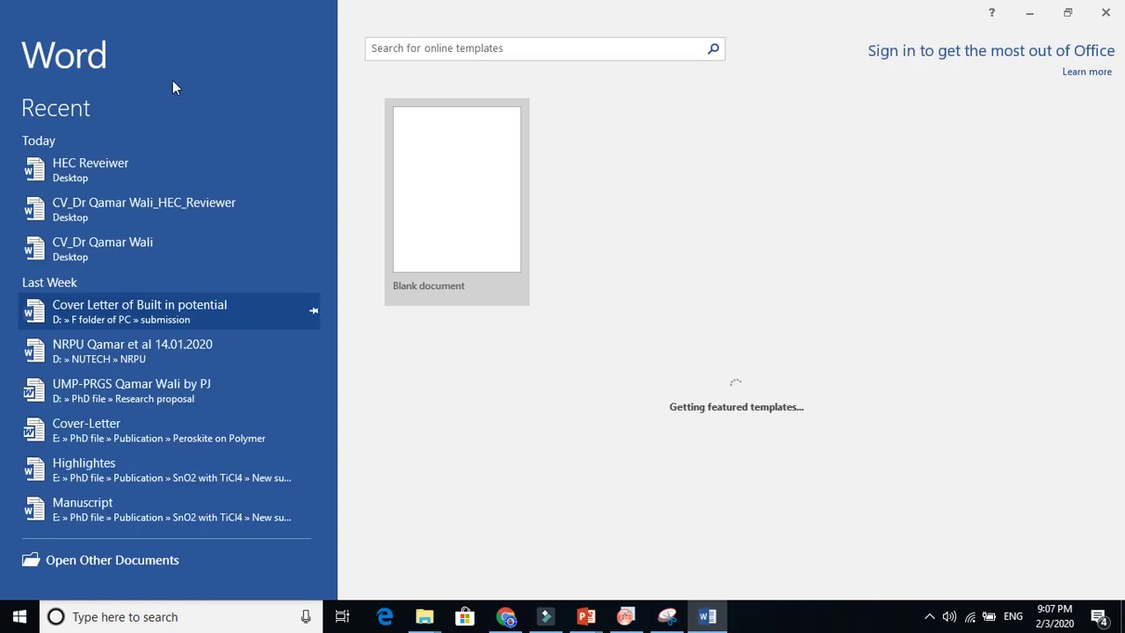
click(420, 175)
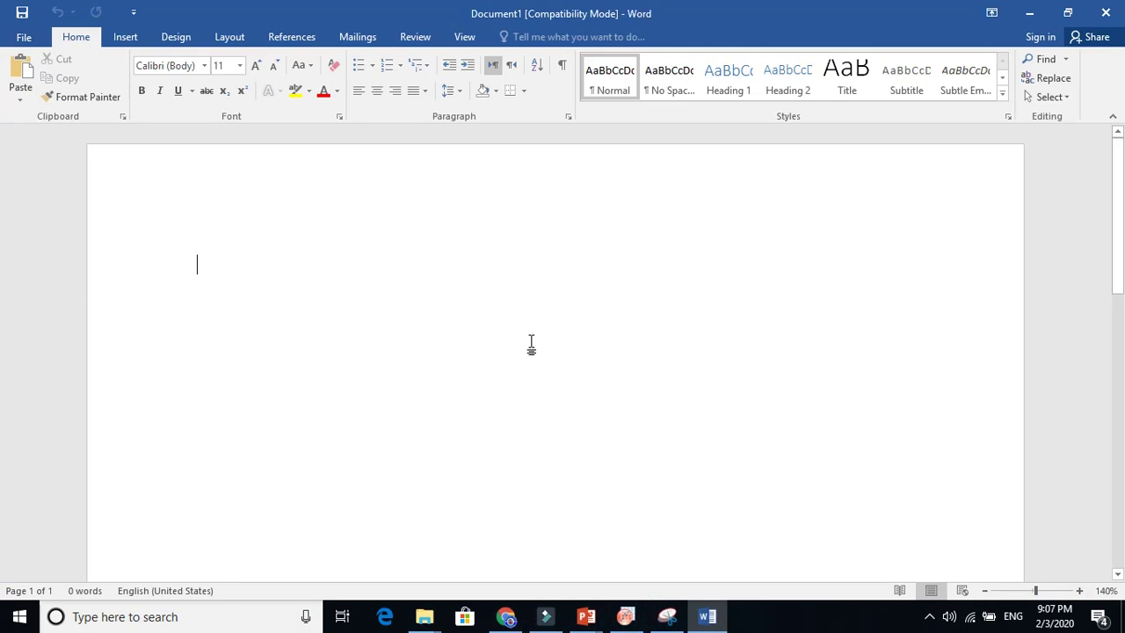
- Paste the graph snip into the document and zoom out to view it
key(ctrl+v)
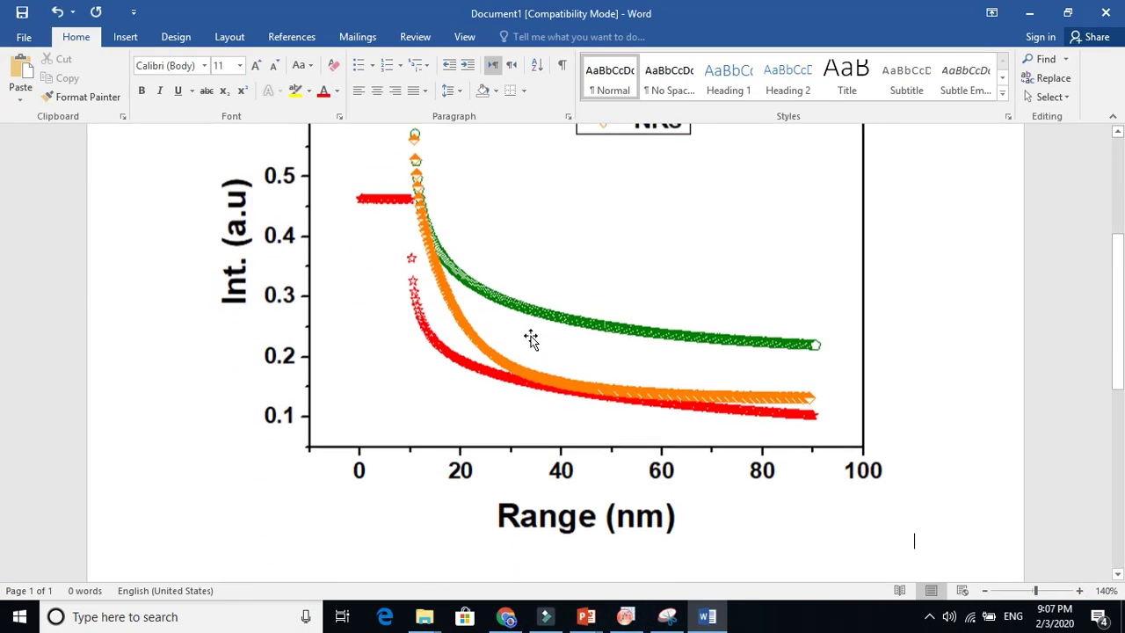
click(985, 590)
click(984, 590)
click(985, 590)
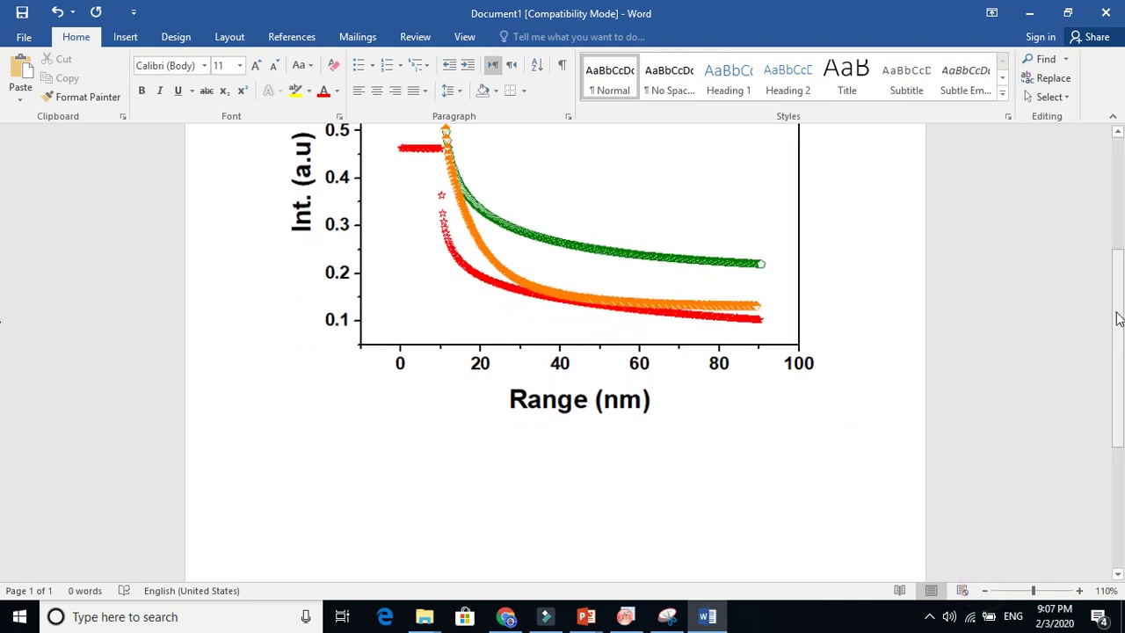
drag(1119, 318, 1112, 225)
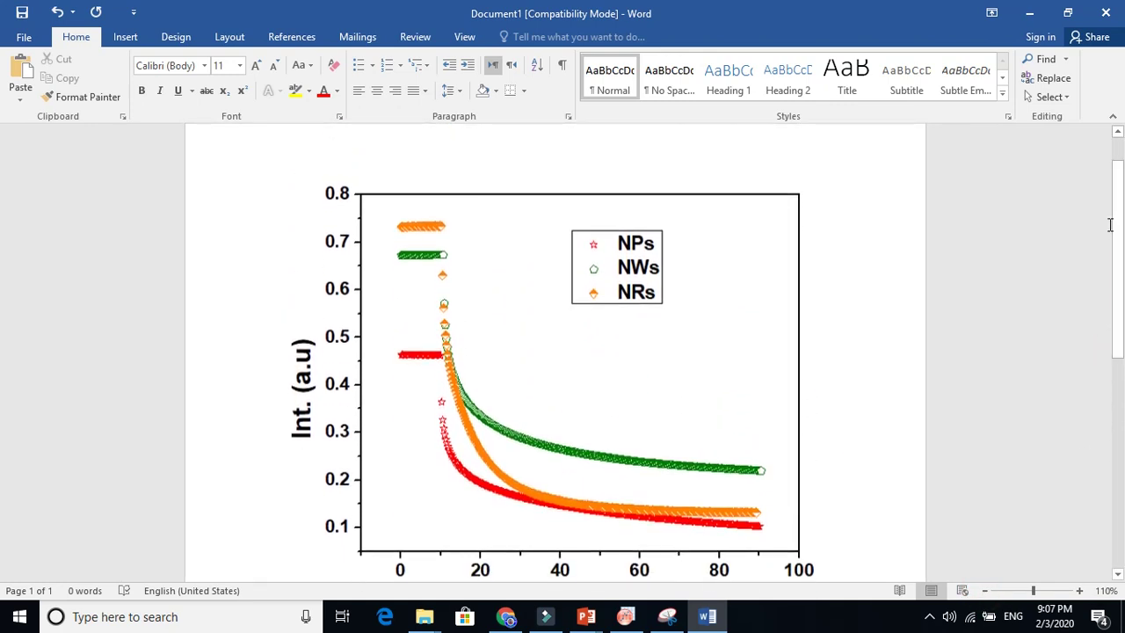